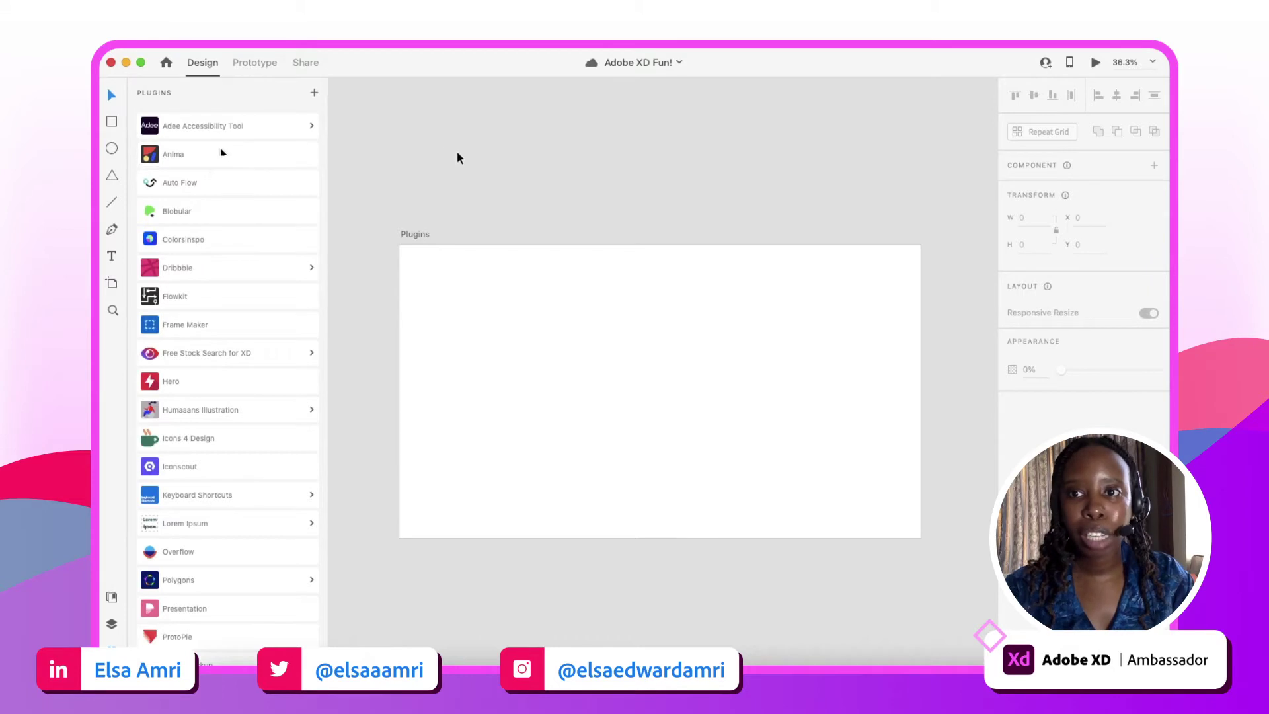
# Step: Open Auto Flow and scroll its wireframe library past blog, header and navbar to the footers
pyautogui.click(179, 189)
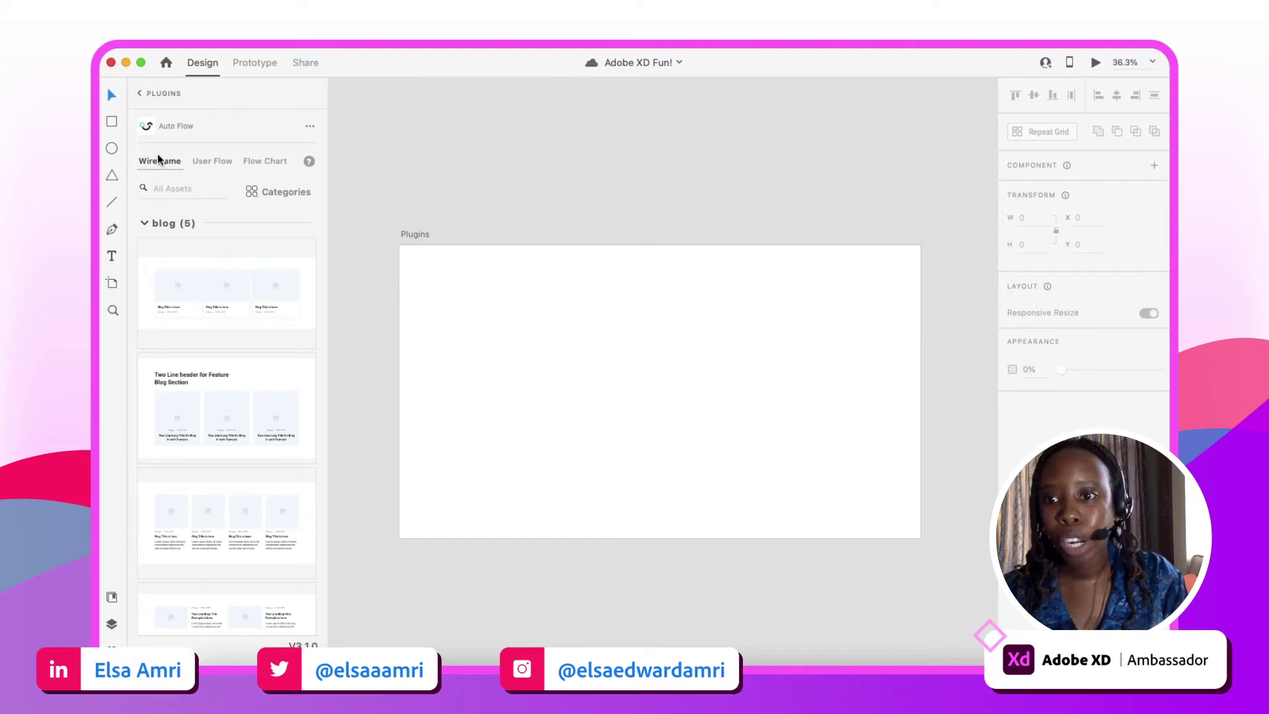
pyautogui.scroll(-10, 271, 418)
pyautogui.scroll(-15, 271, 418)
pyautogui.scroll(-10, 271, 418)
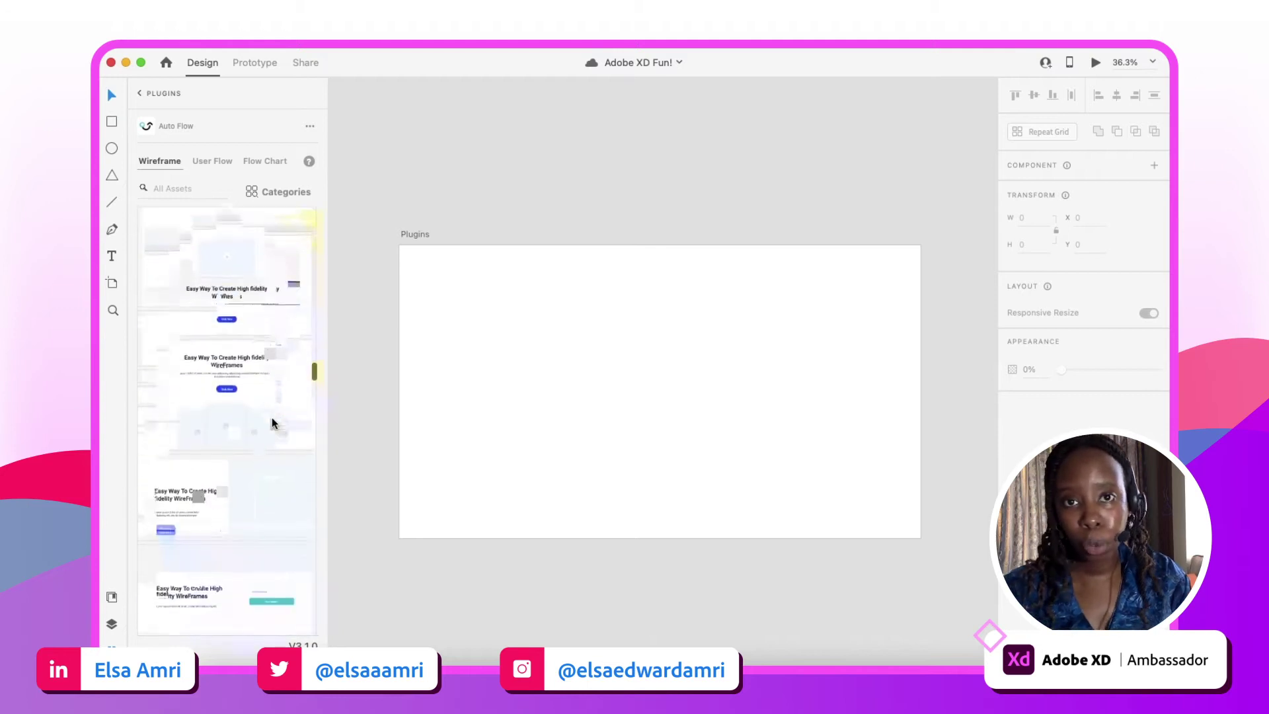
pyautogui.scroll(3, 272, 417)
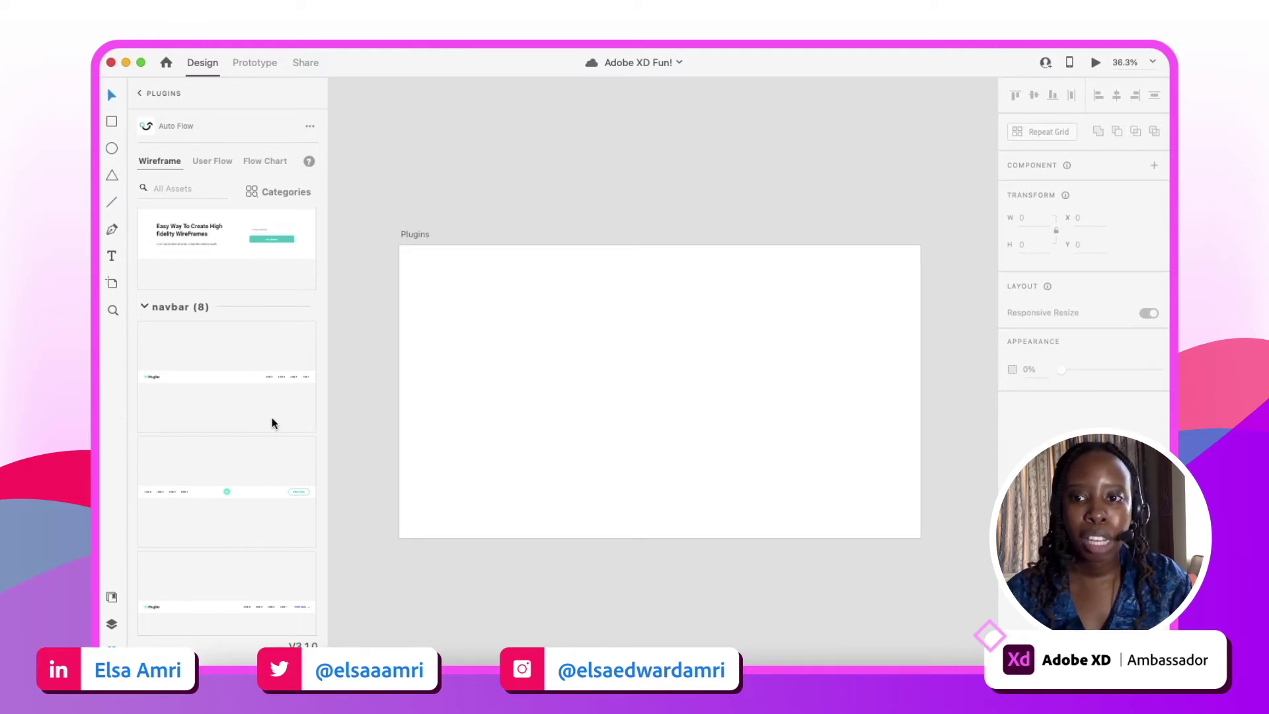
pyautogui.scroll(6, 271, 423)
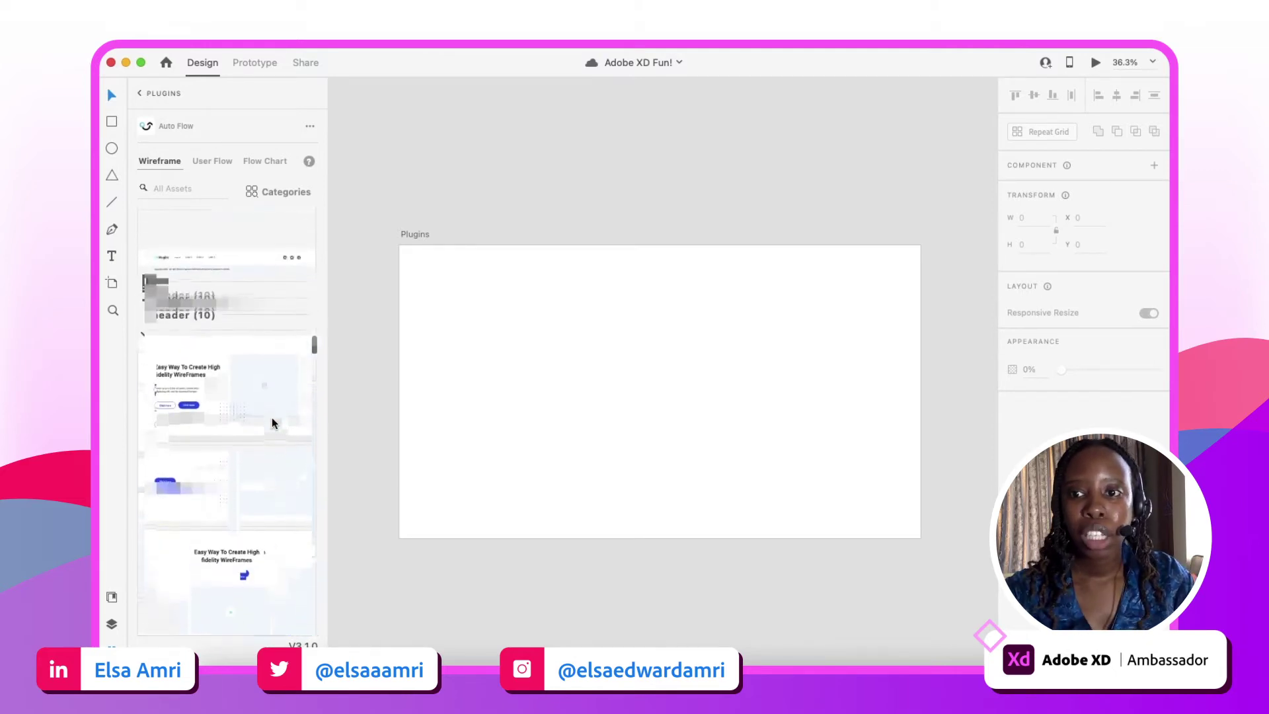
pyautogui.scroll(-10, 271, 419)
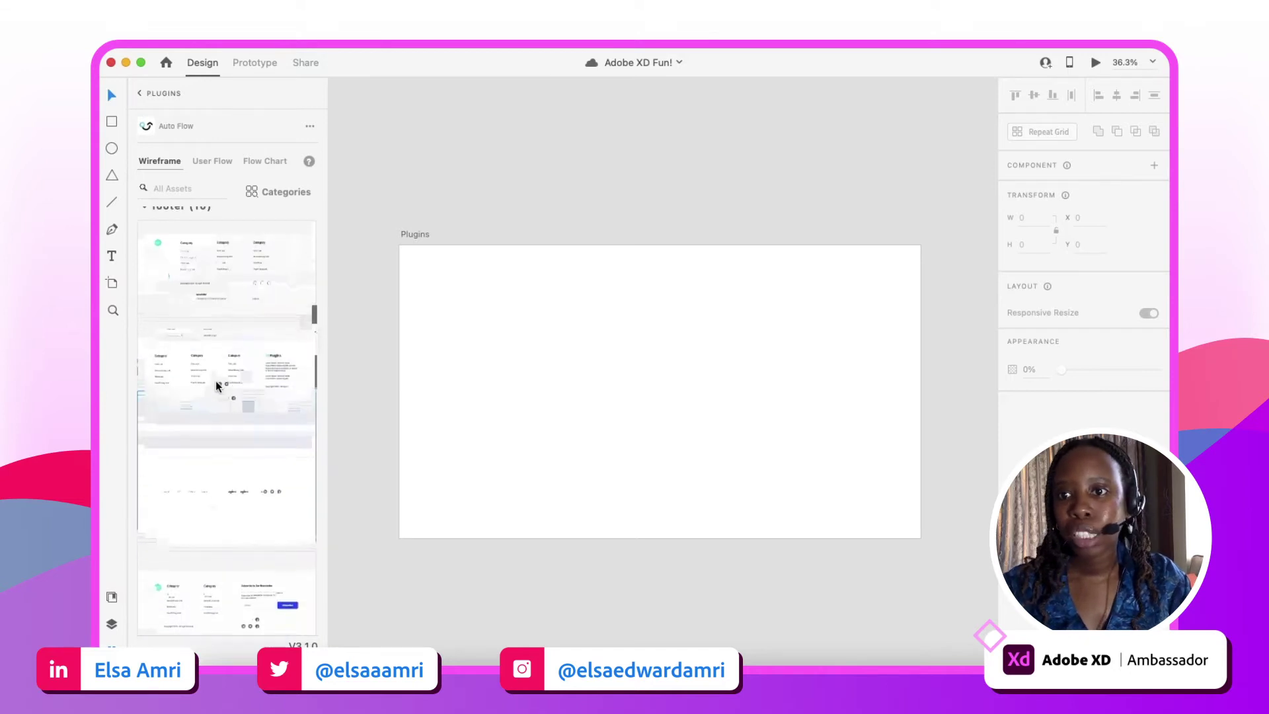
pyautogui.scroll(2, 242, 335)
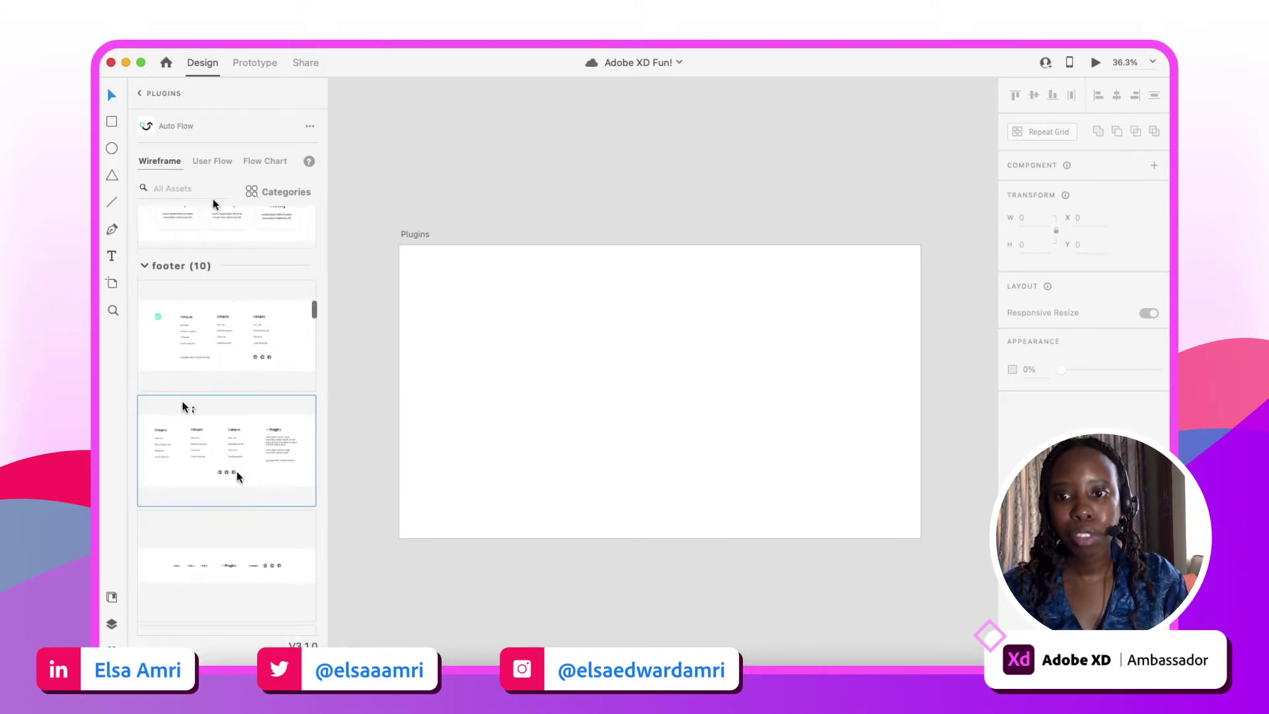
# Step: Place the second footer wireframe on the Plugins artboard, nudge it, then delete it
pyautogui.moveTo(253, 502); pyautogui.dragTo(688, 339)
pyautogui.moveTo(569, 371); pyautogui.dragTo(553, 381)
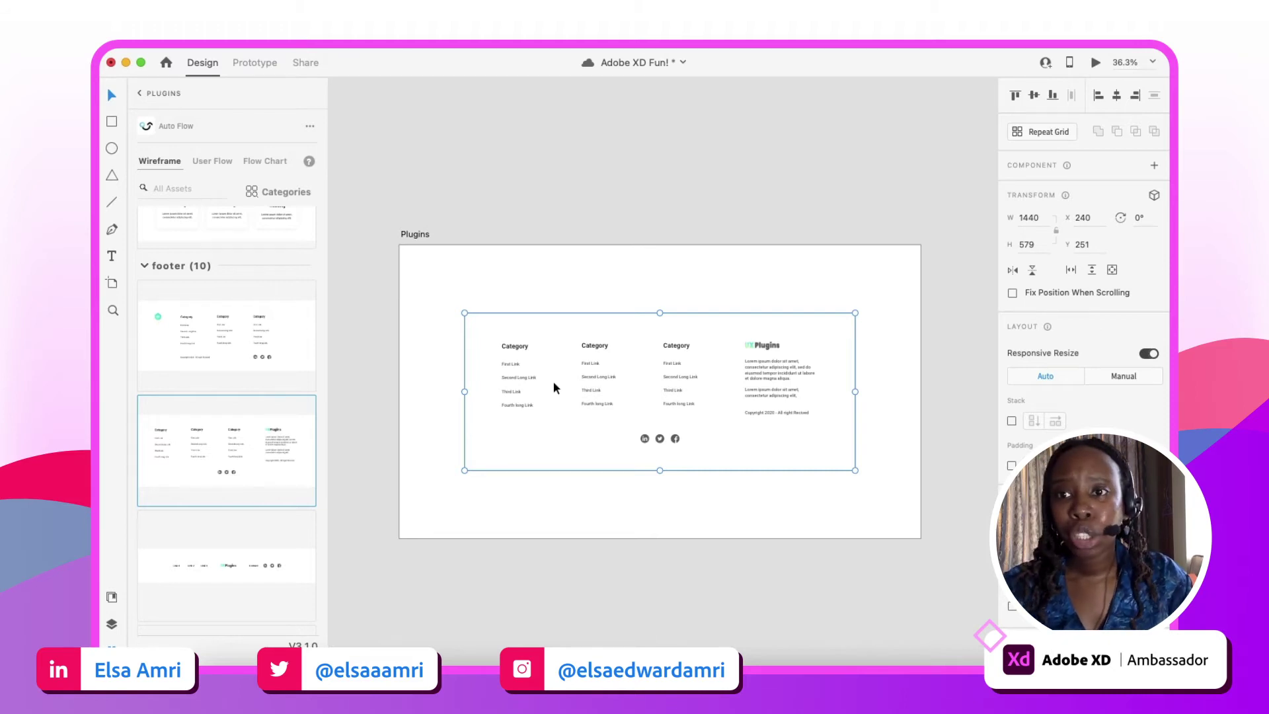
pyautogui.press('Delete')
# Step: Scroll the wireframe library back up to the blog assets
pyautogui.scroll(-5, 198, 357)
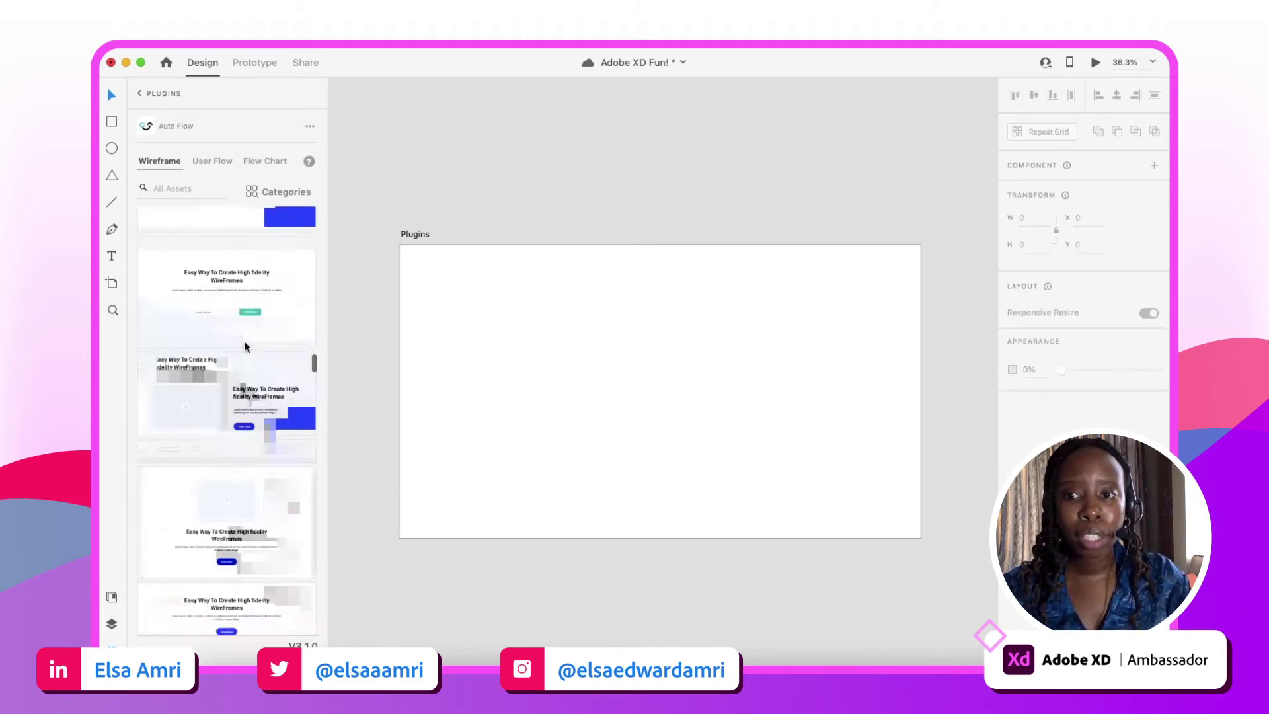
pyautogui.scroll(5, 244, 341)
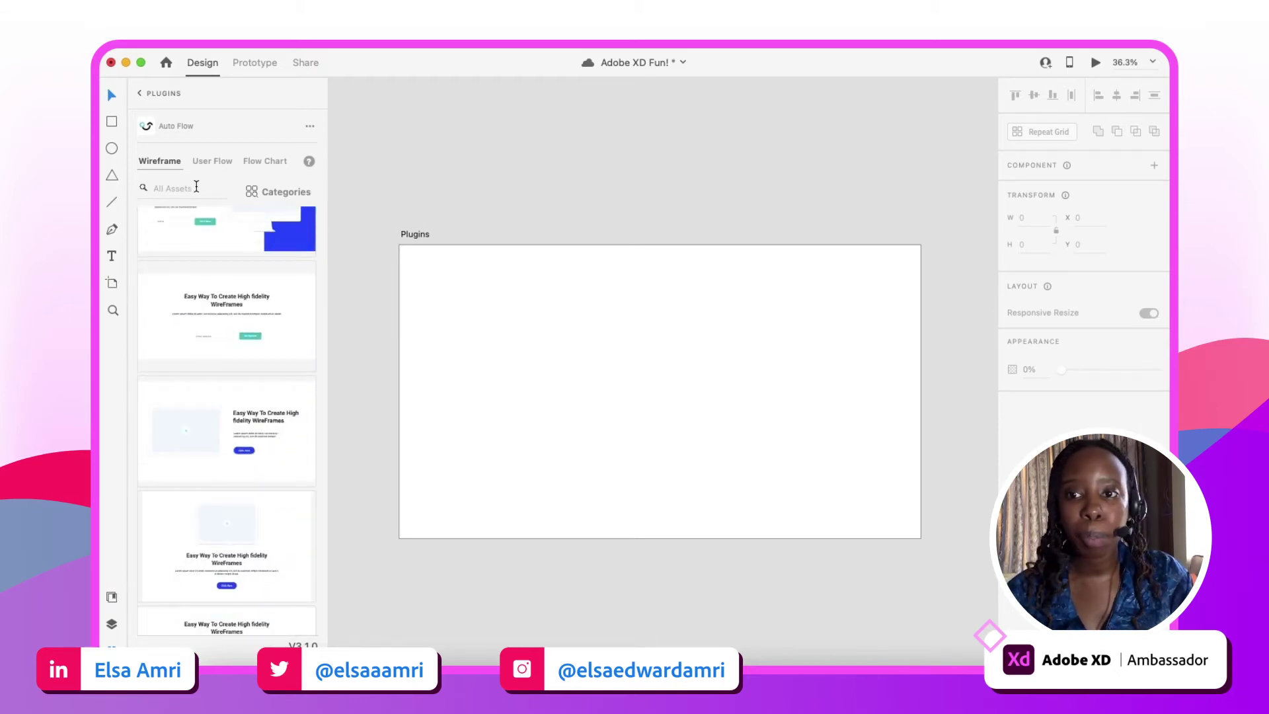
pyautogui.scroll(10, 221, 320)
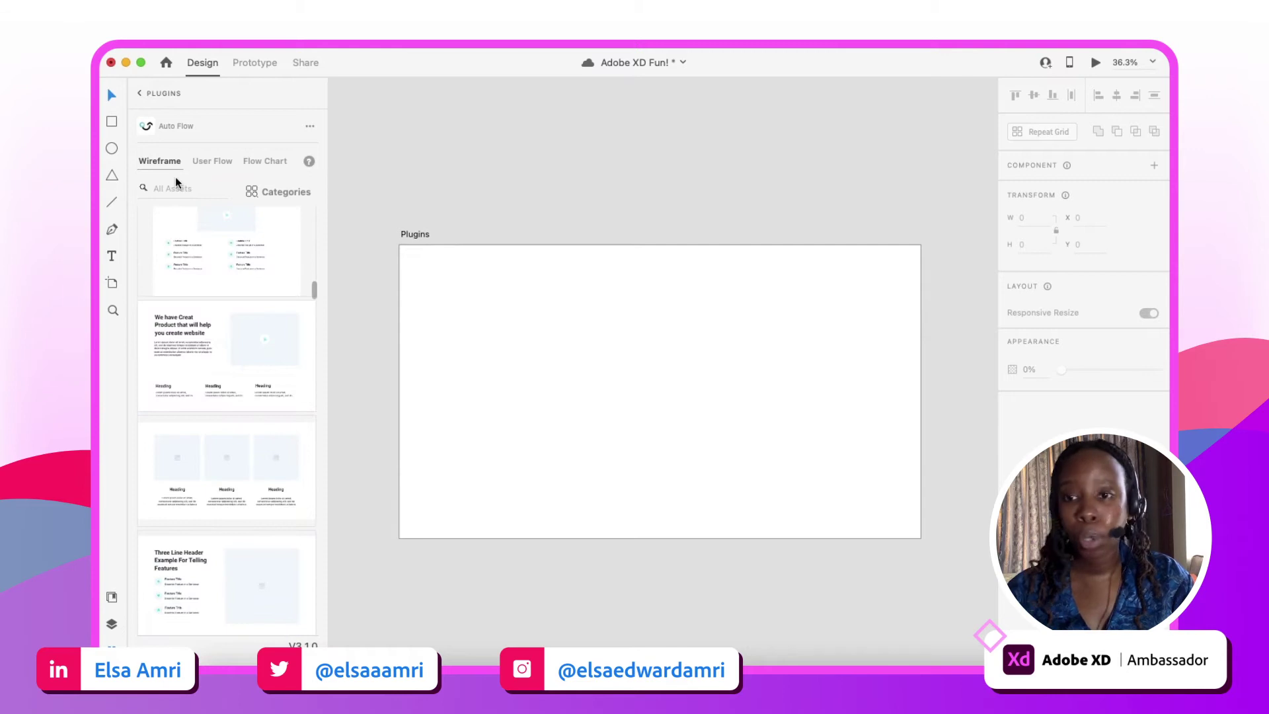
pyautogui.scroll(5, 204, 304)
pyautogui.scroll(3, 203, 304)
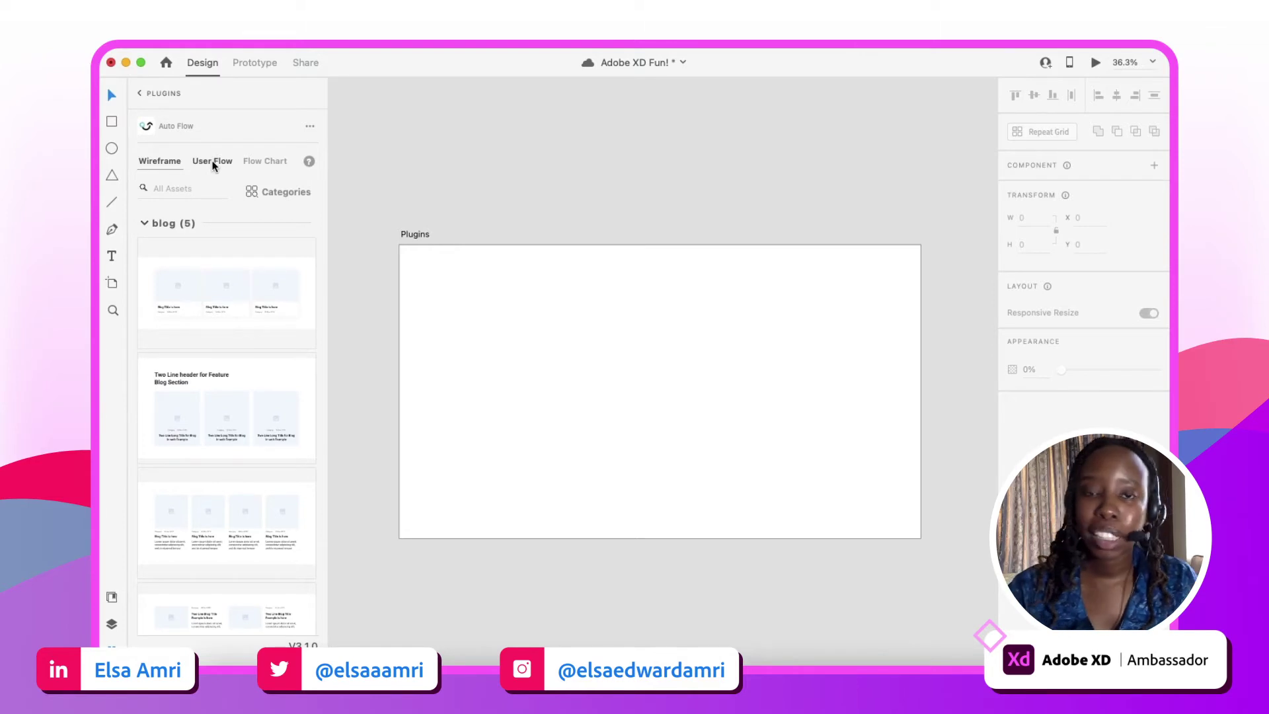
# Step: Switch to the User Flow assets and browse the arrows and blocks
pyautogui.click(213, 165)
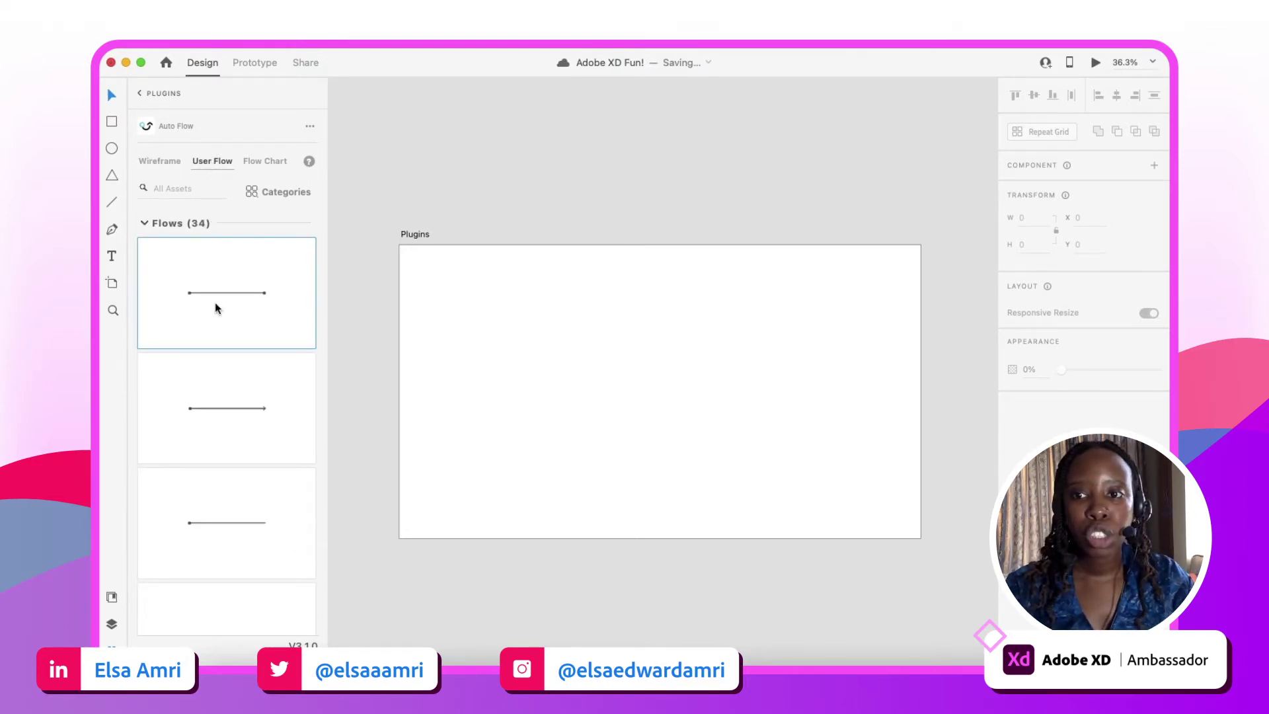
pyautogui.scroll(-5, 215, 303)
pyautogui.scroll(-5, 215, 302)
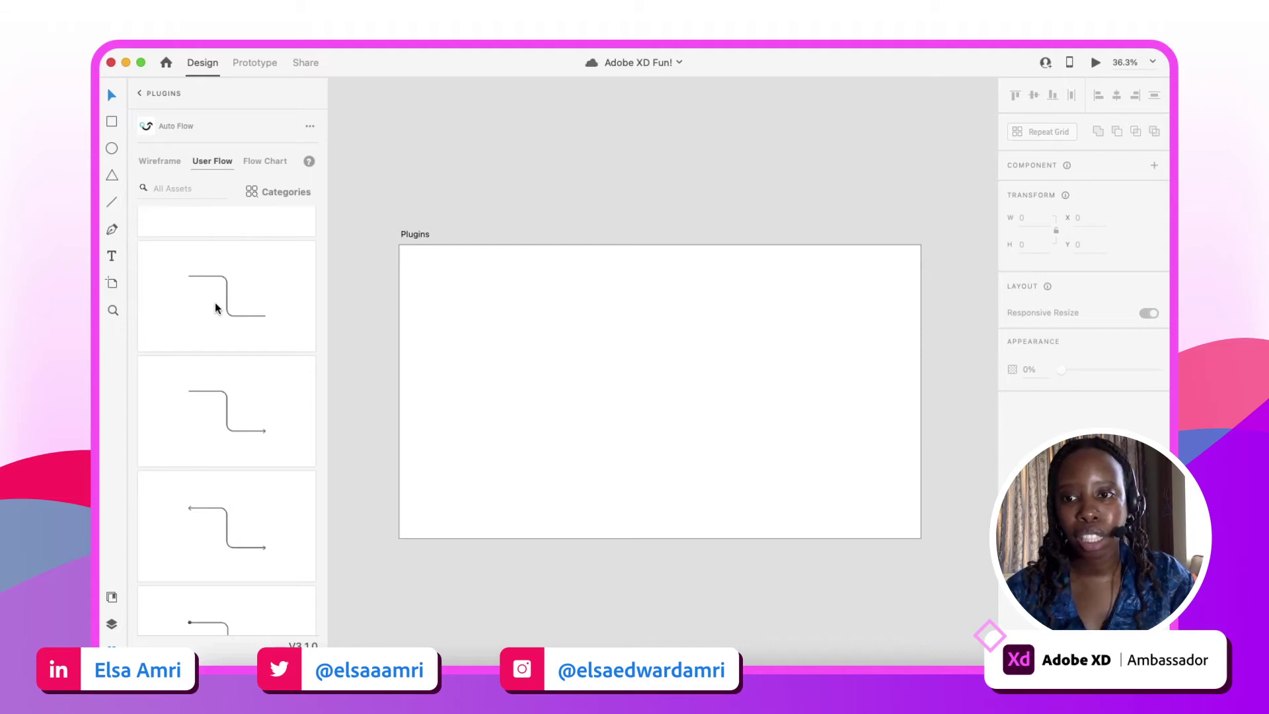
pyautogui.scroll(-5, 218, 360)
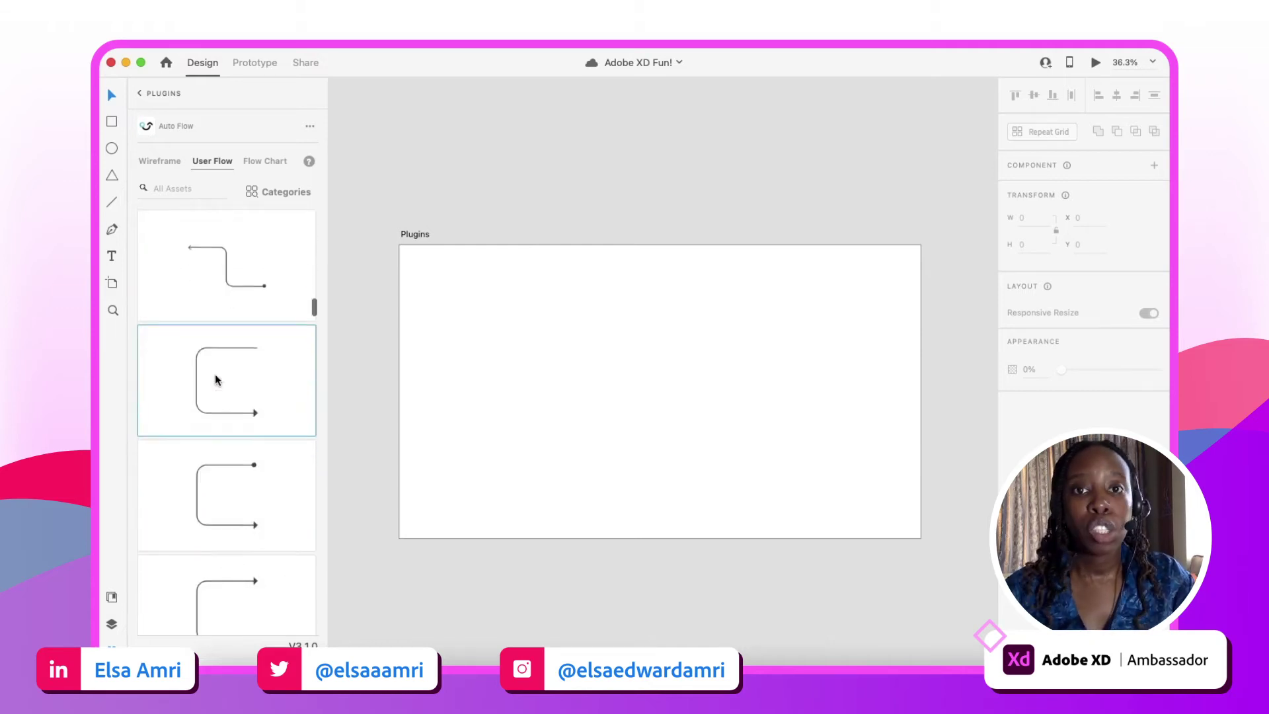
pyautogui.scroll(-10, 237, 395)
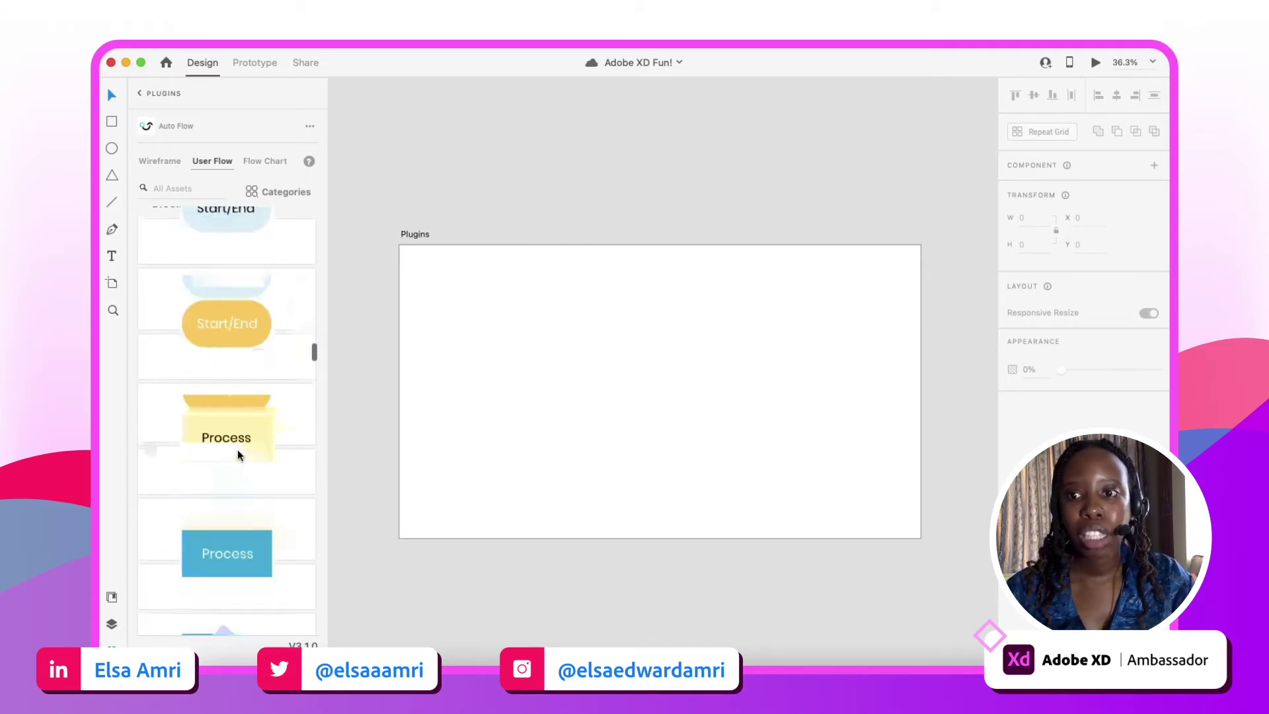
# Step: Show Auto Flow's Flow Chart settings: colour 000000, stroke 1, Auto Generate on
pyautogui.scroll(5, 237, 450)
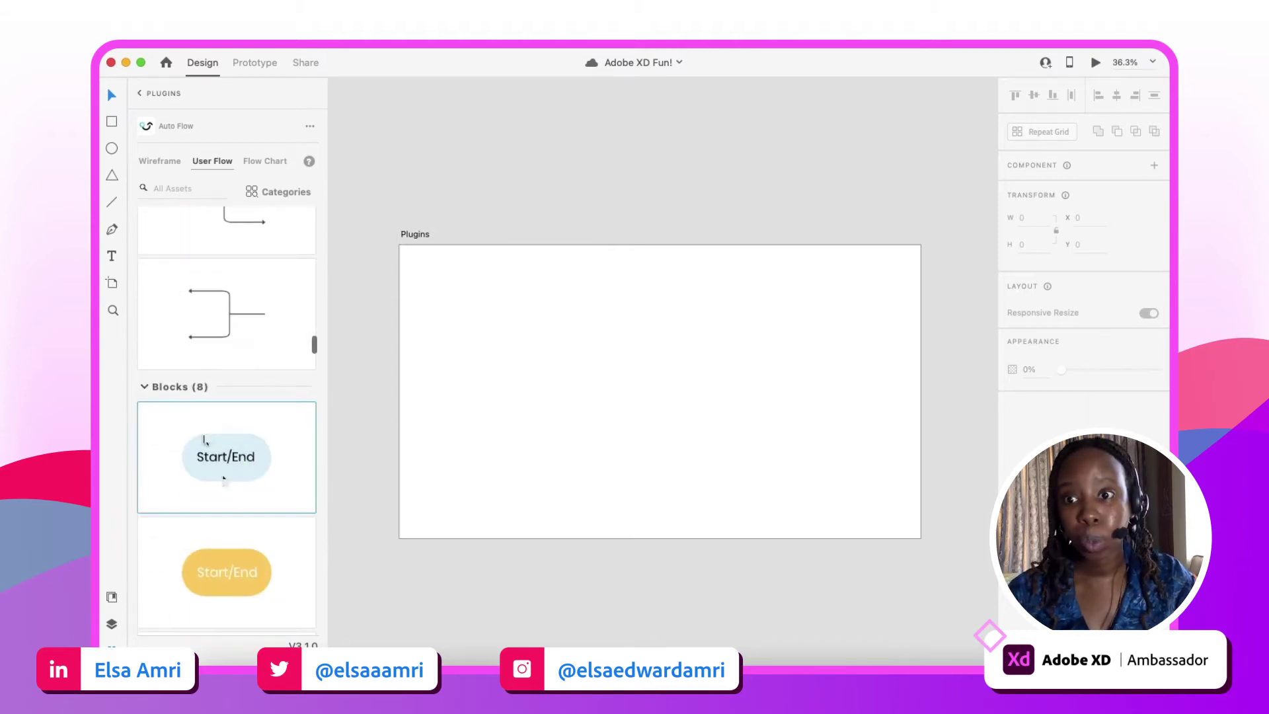
pyautogui.scroll(-15, 222, 475)
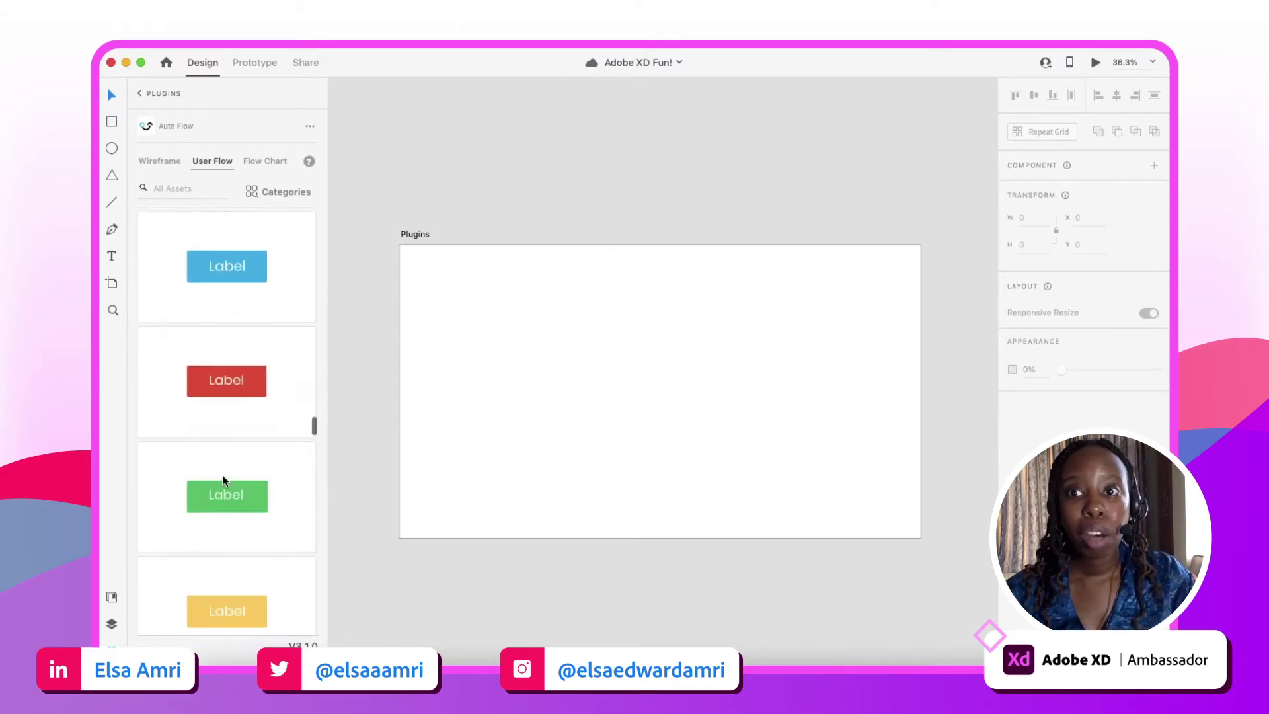
pyautogui.click(218, 161)
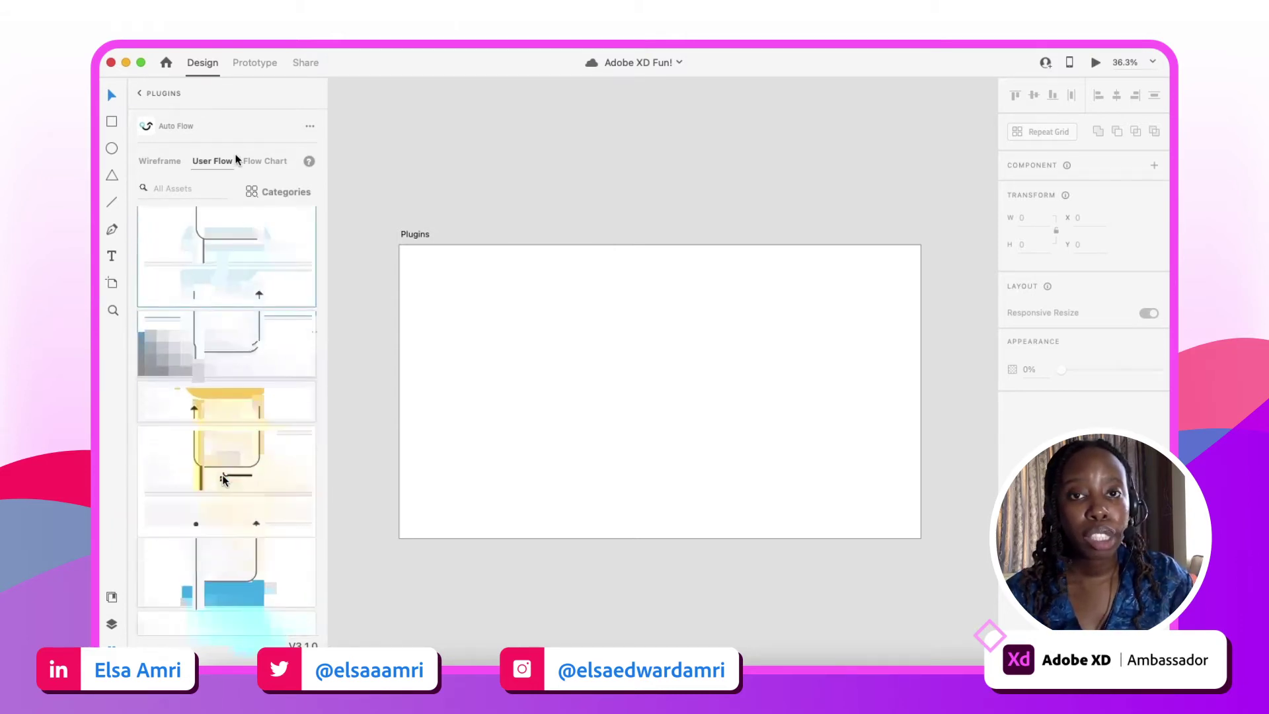
pyautogui.click(270, 162)
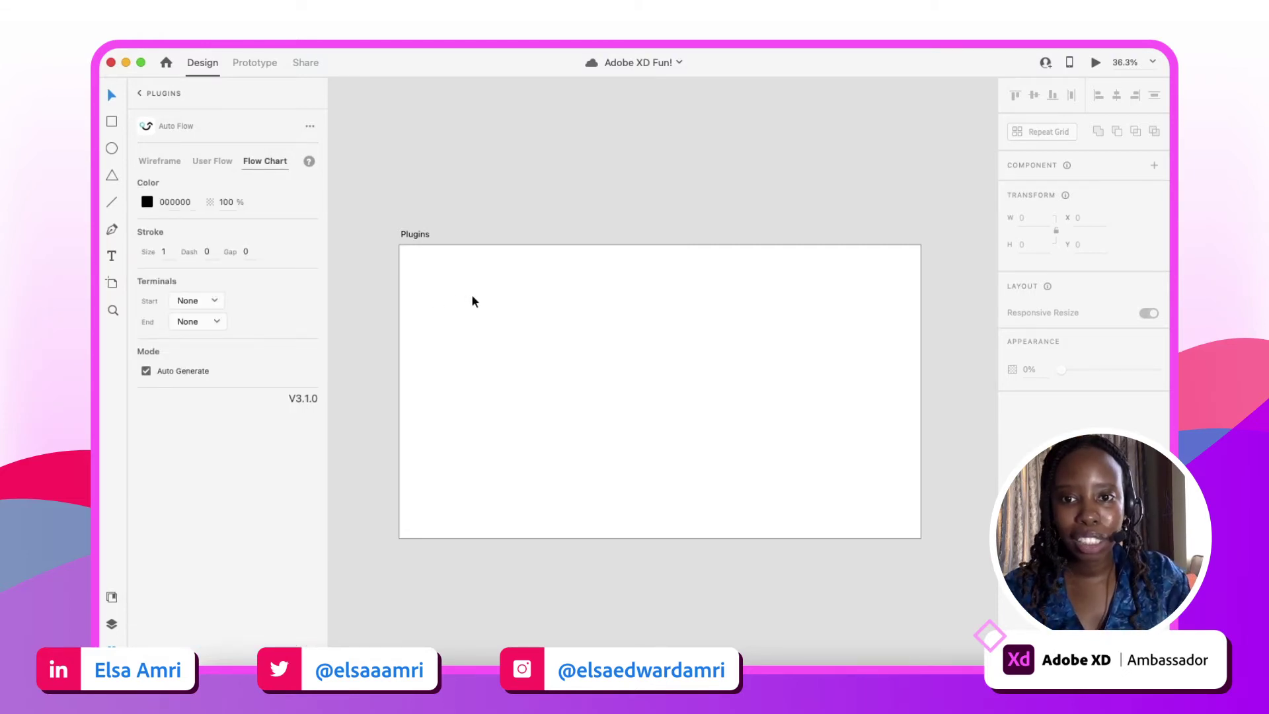
# Step: Draw a 256×146 rectangle on the Plugins artboard and fill it black
pyautogui.press('r')
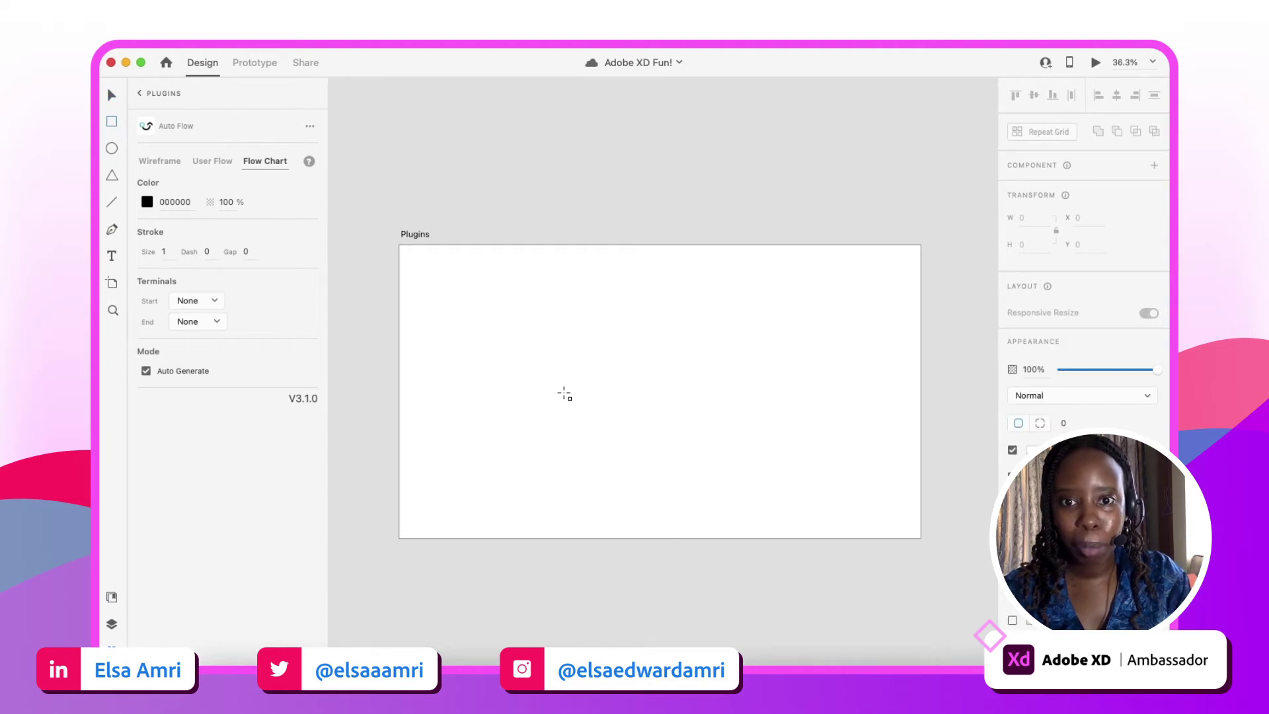
pyautogui.moveTo(565, 398)
pyautogui.mouseDown()
pyautogui.moveTo(495, 395)
pyautogui.moveTo(494, 358)
pyautogui.mouseUp()
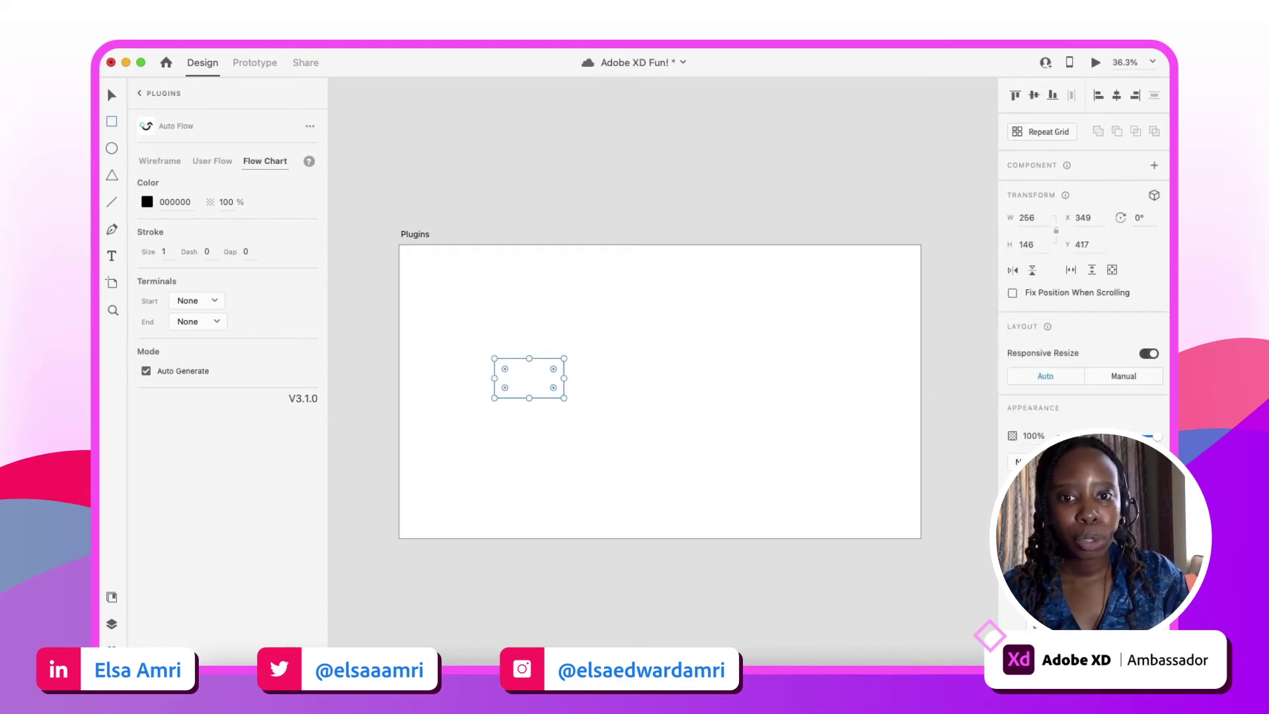
pyautogui.click(1013, 492)
pyautogui.click(879, 541)
pyautogui.click(541, 386)
pyautogui.press('Escape')
# Step: Duplicate the rectangle to the right and select both so Auto Flow connects them
pyautogui.click(523, 378)
pyautogui.moveTo(525, 378); pyautogui.dragTo(743, 385)
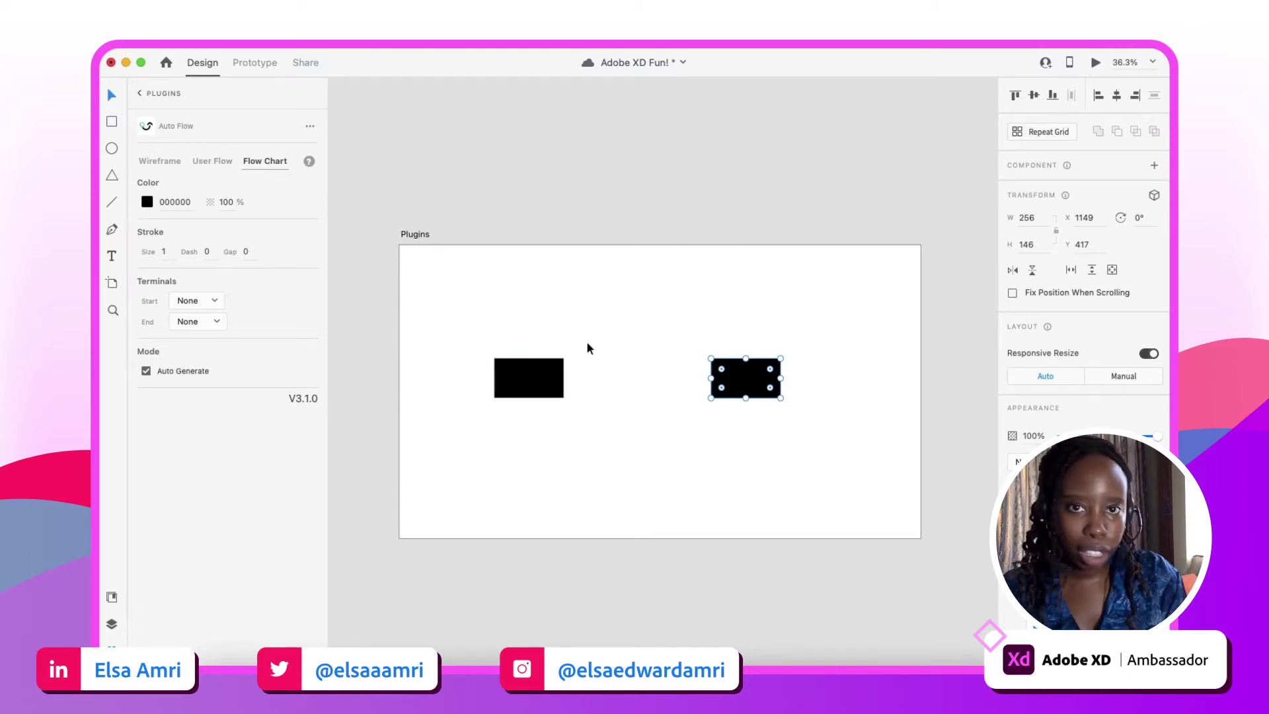
pyautogui.keyDown('shift'); pyautogui.click(527, 374); pyautogui.keyUp('shift')
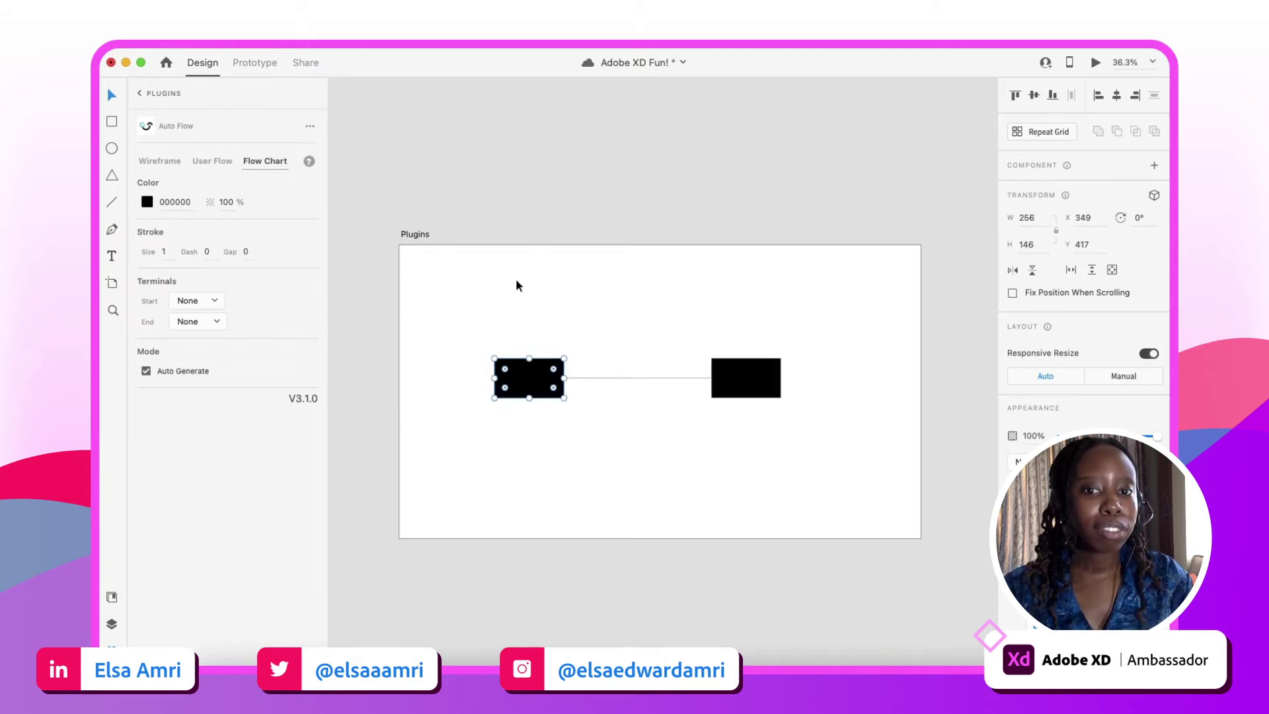
pyautogui.scroll(5, 653, 398)
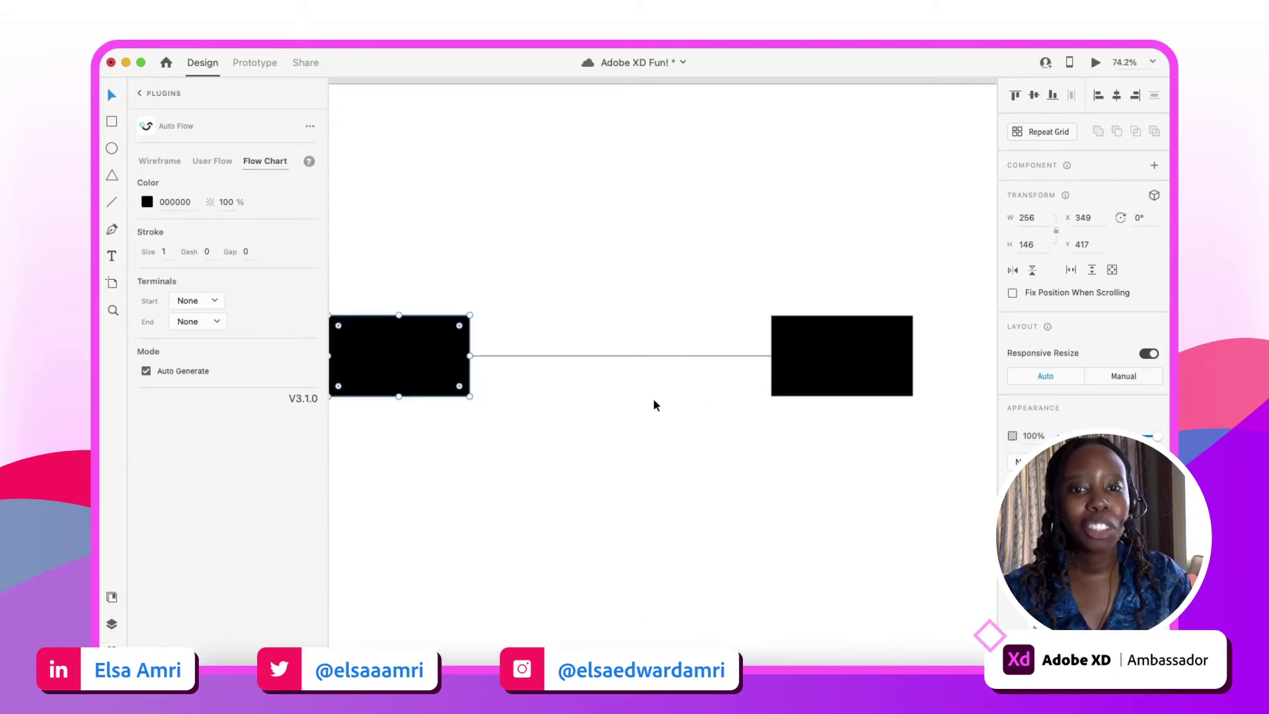
pyautogui.scroll(-4, 653, 404)
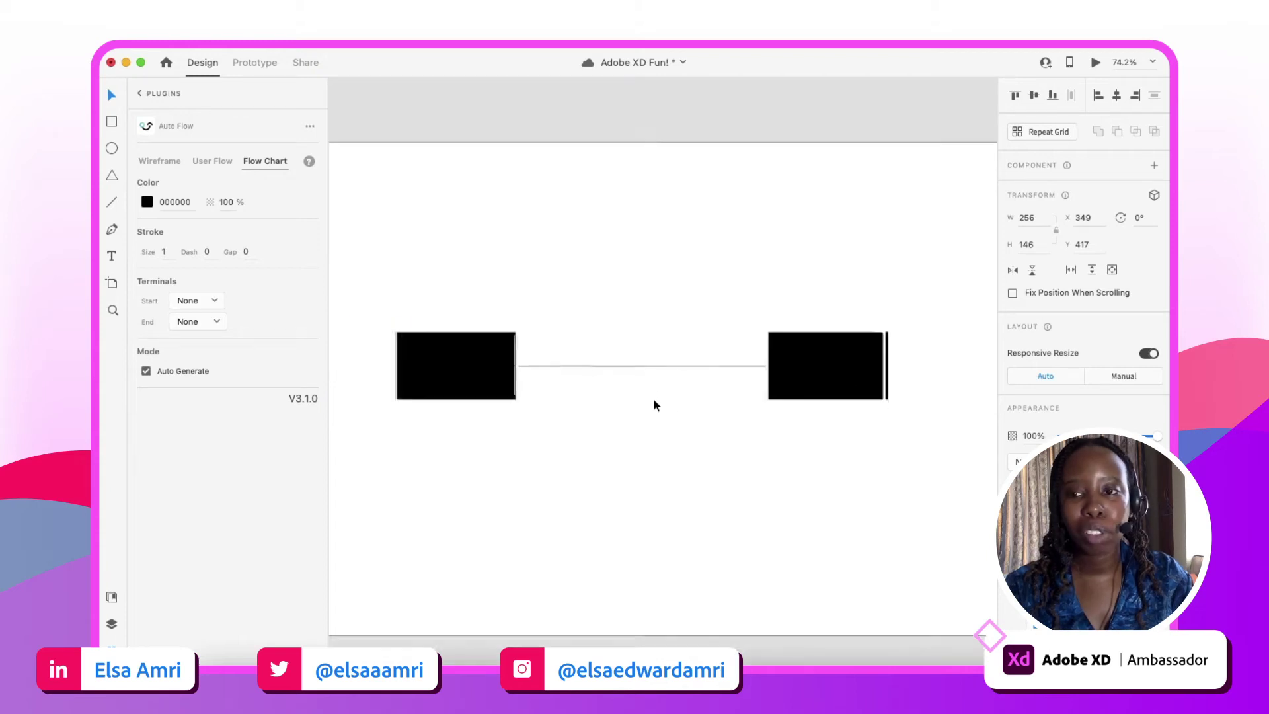
pyautogui.scroll(-3, 653, 397)
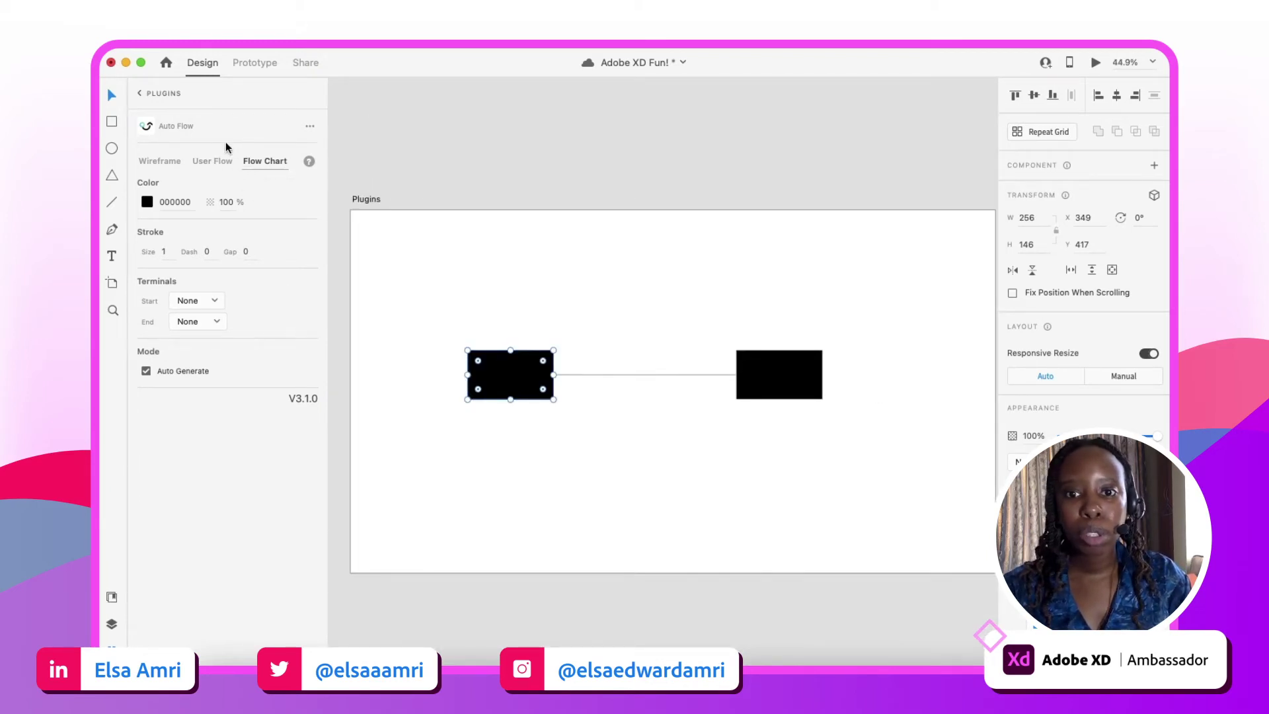
# Step: Clear the old connector and set Auto Flow's stroke size to 5 with an Arrow end
pyautogui.press('super+a')
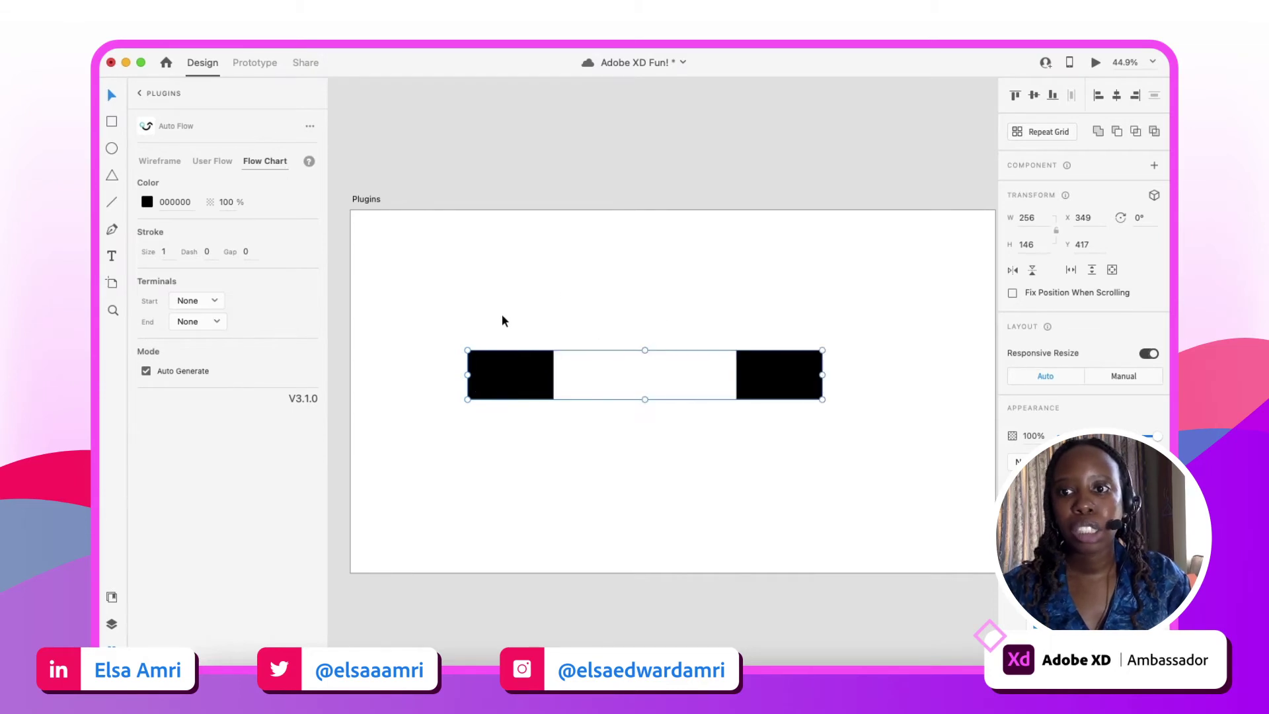
pyautogui.click(552, 291)
pyautogui.click(169, 252)
pyautogui.write('5')
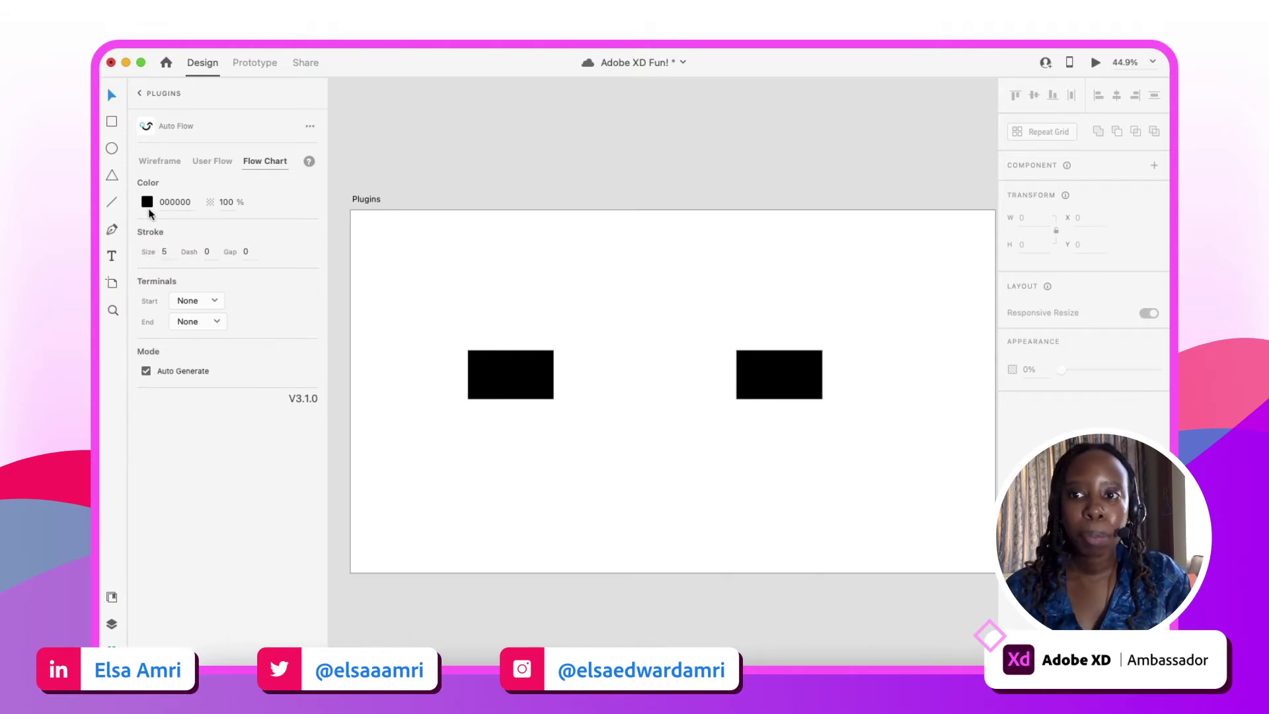
pyautogui.click(191, 301)
pyautogui.click(191, 302)
pyautogui.click(188, 322)
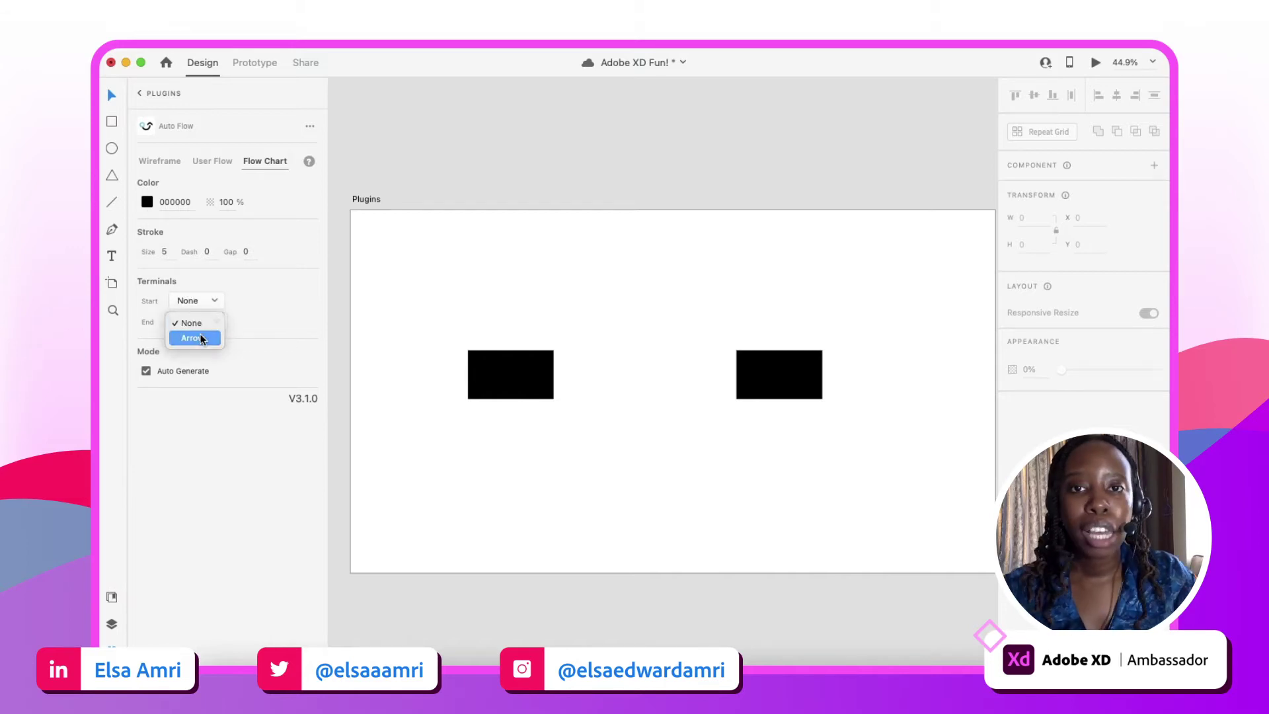
# Step: Select both rectangles to generate the arrow connector, then select all three shapes
pyautogui.click(501, 383)
pyautogui.keyDown('shift'); pyautogui.click(795, 371); pyautogui.keyUp('shift')
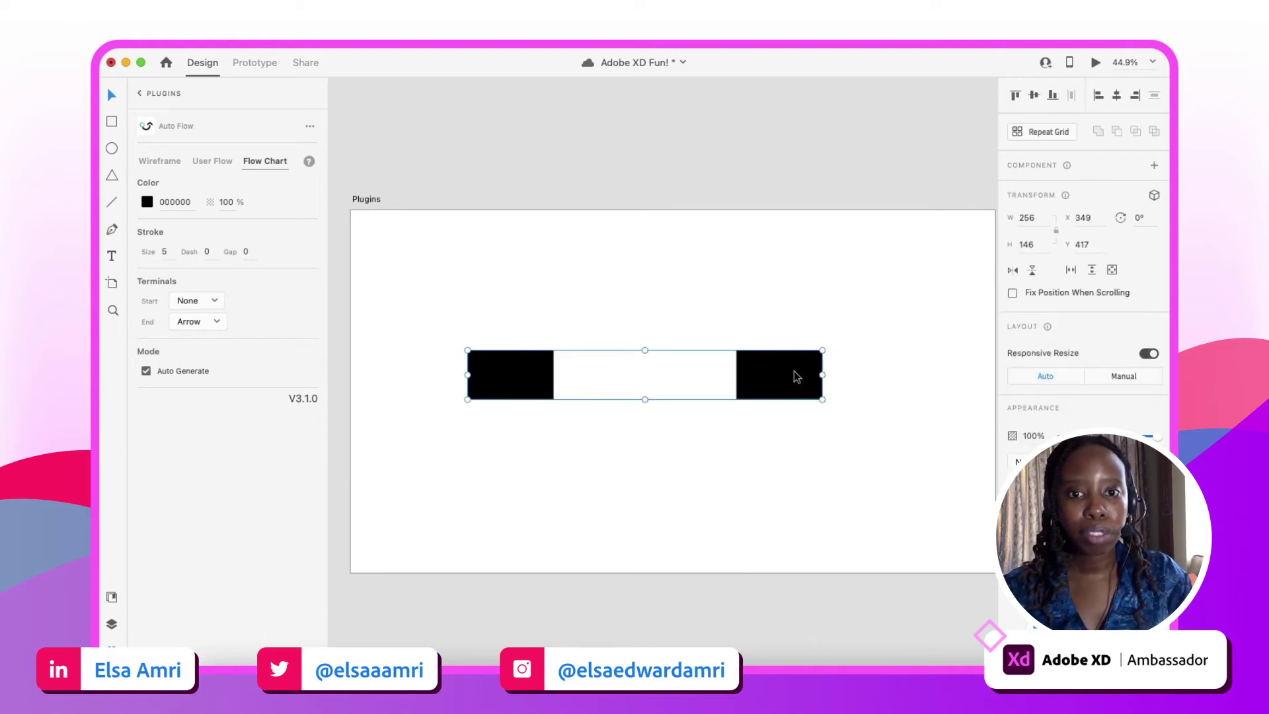
pyautogui.click(728, 463)
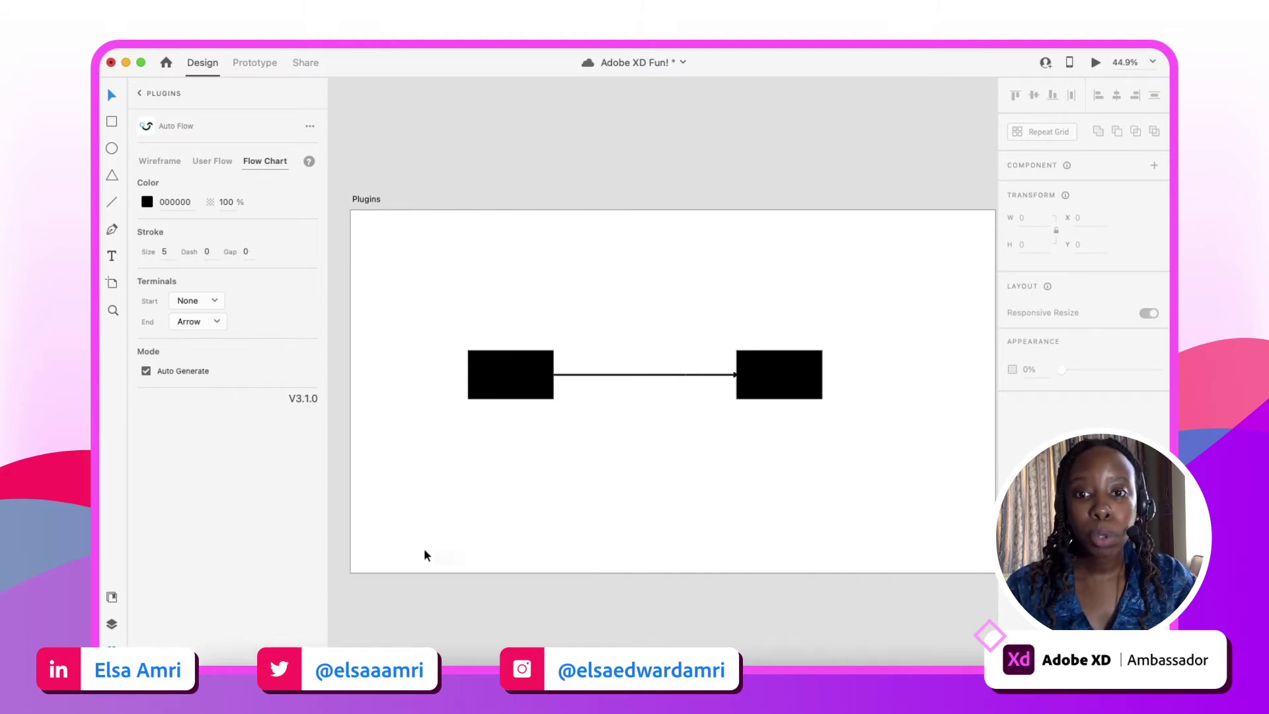
pyautogui.scroll(-3, 465, 532)
pyautogui.moveTo(423, 401); pyautogui.dragTo(745, 459)
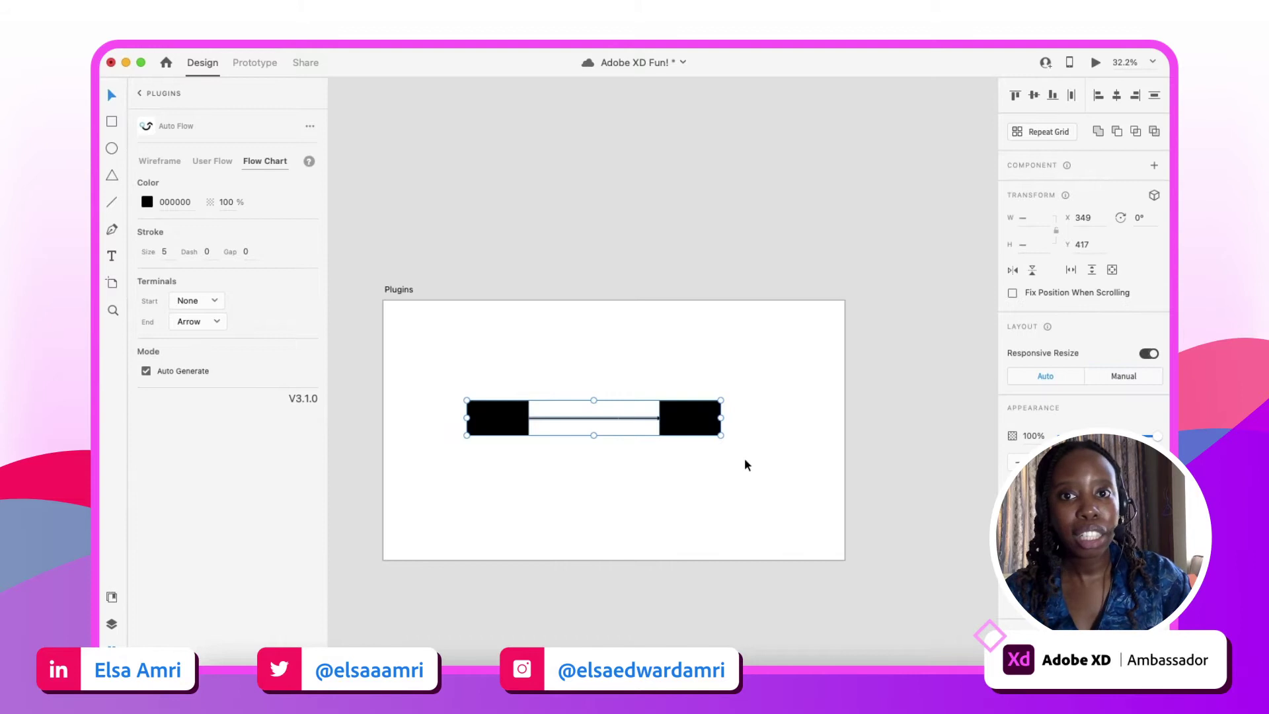
# Step: Delete the rectangles and arrow, then open Blobular with its complexity 50, uniqueness 50 blob
pyautogui.press('Delete')
pyautogui.scroll(3, 620, 396)
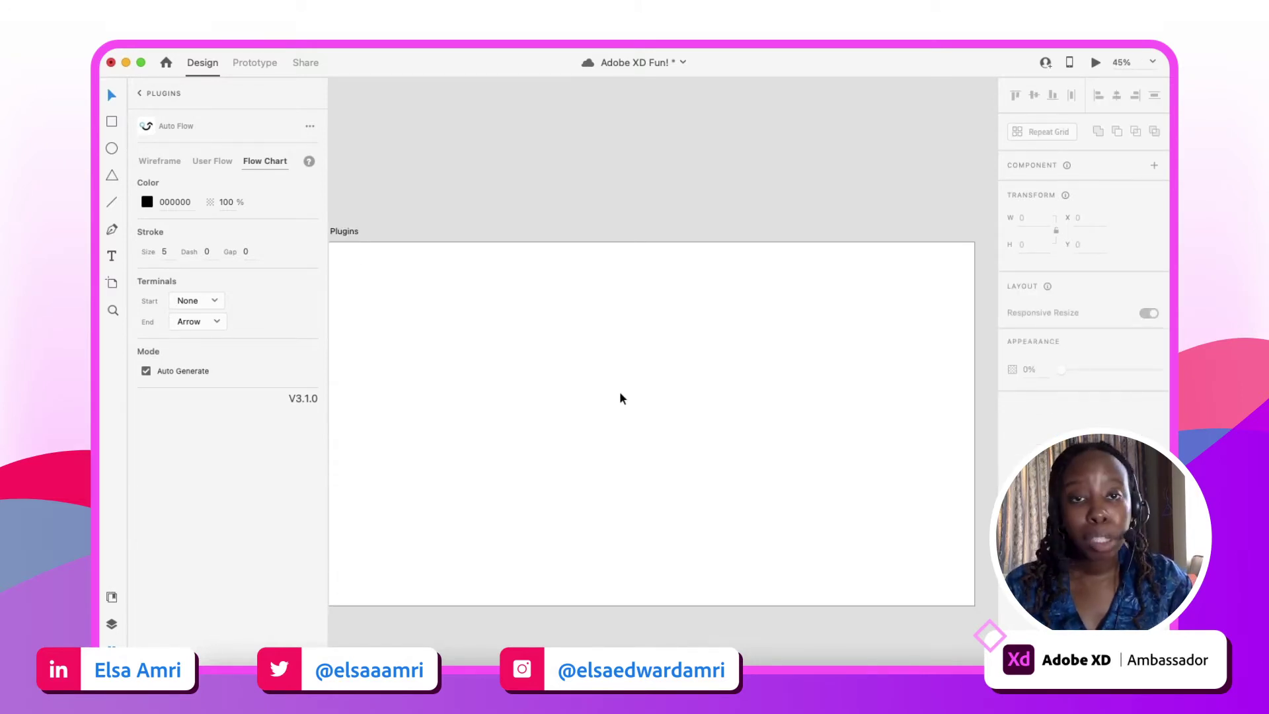
pyautogui.scroll(-2, 620, 398)
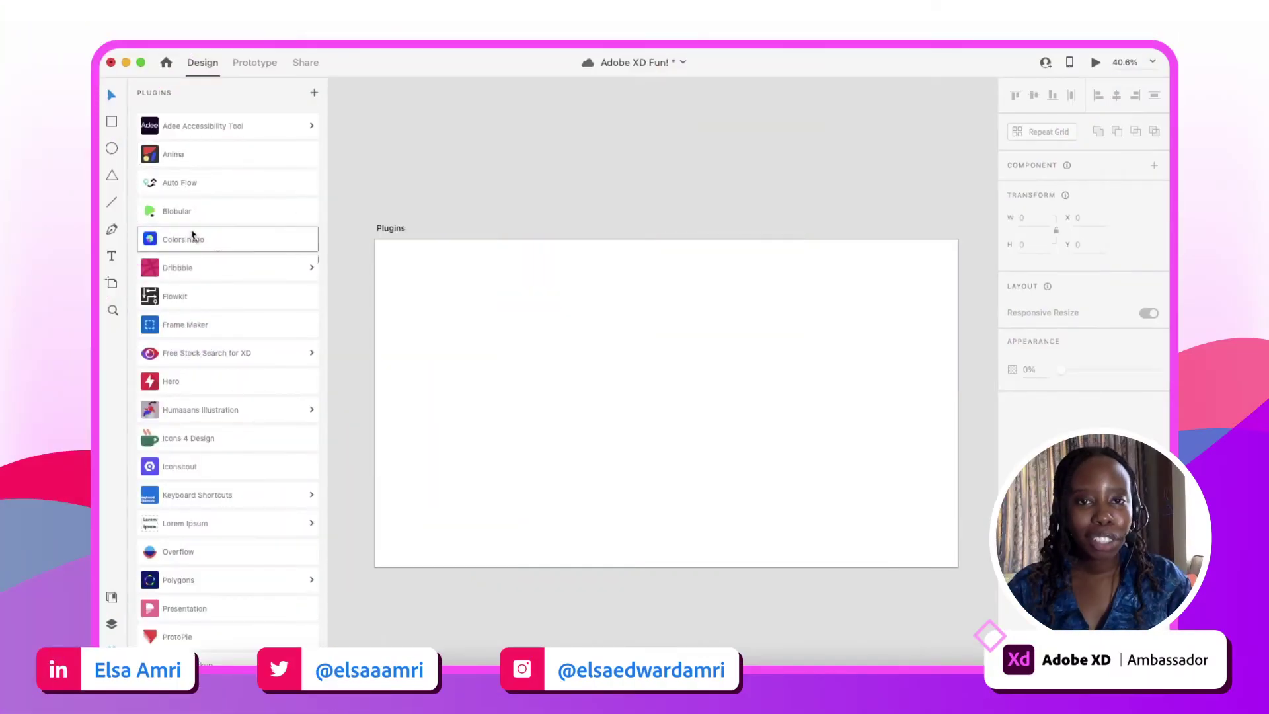
pyautogui.click(185, 220)
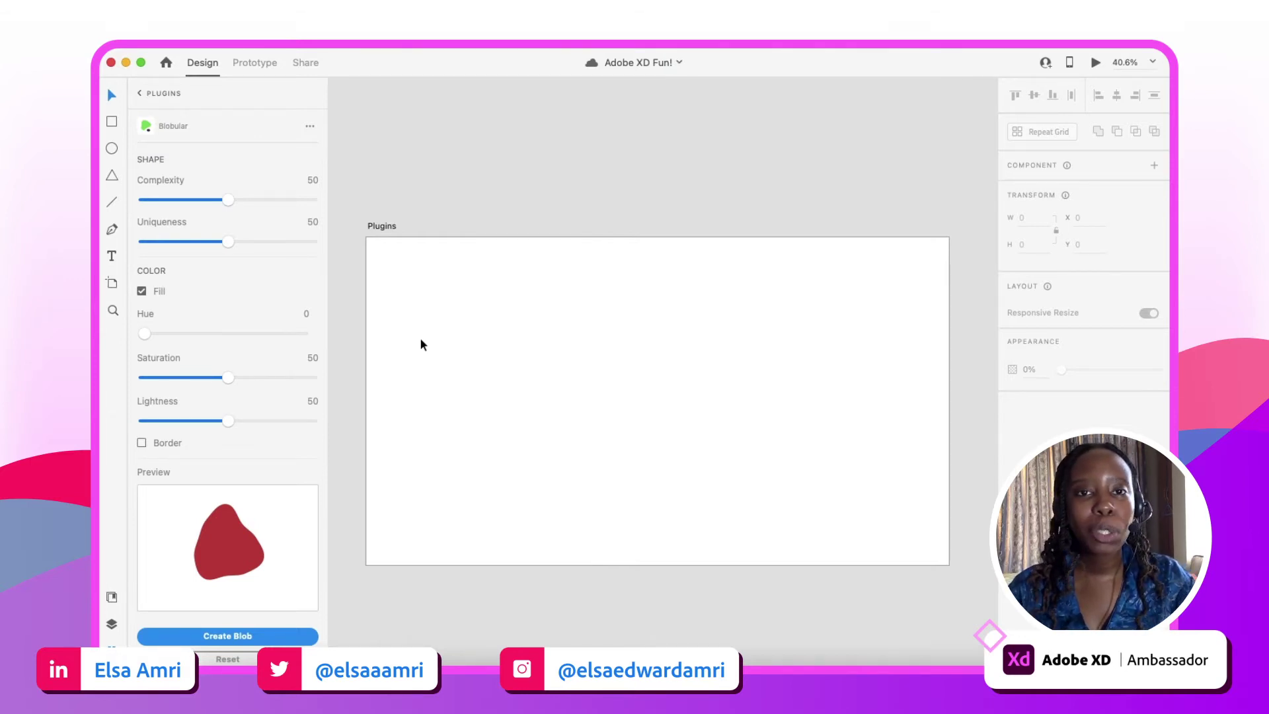
pyautogui.hscroll(-1, 413, 182)
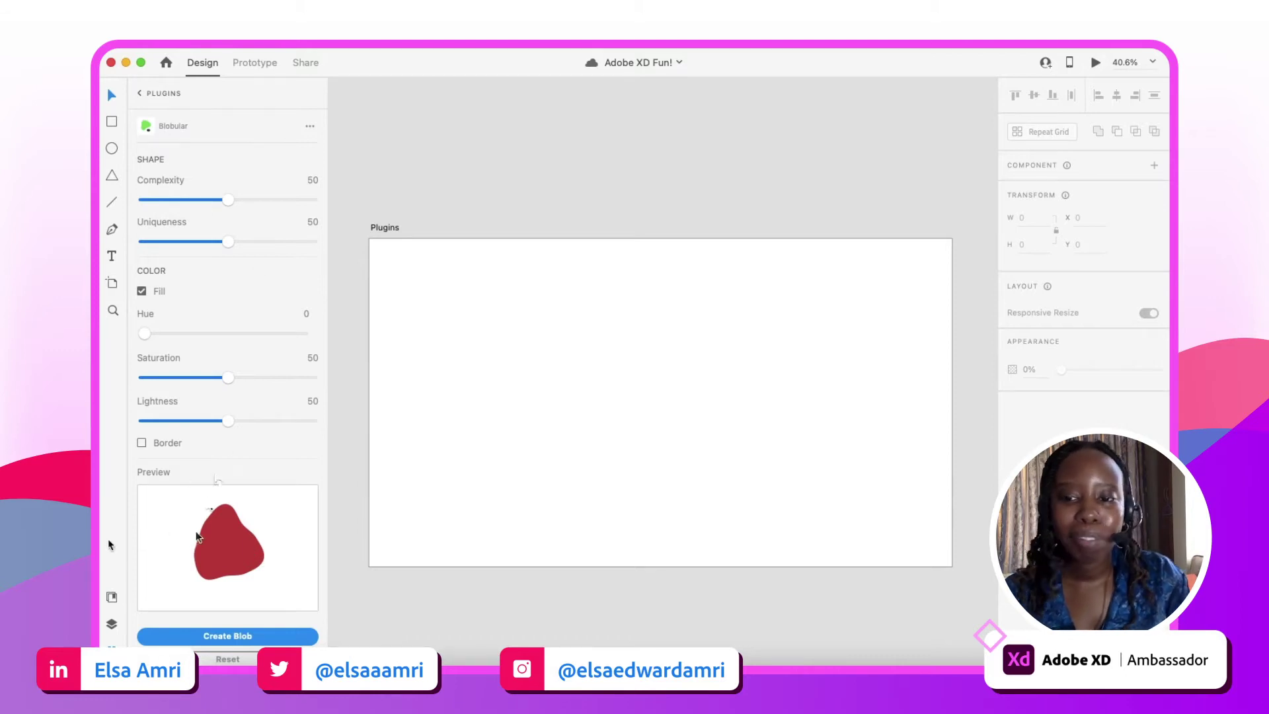
pyautogui.scroll(-1, 261, 625)
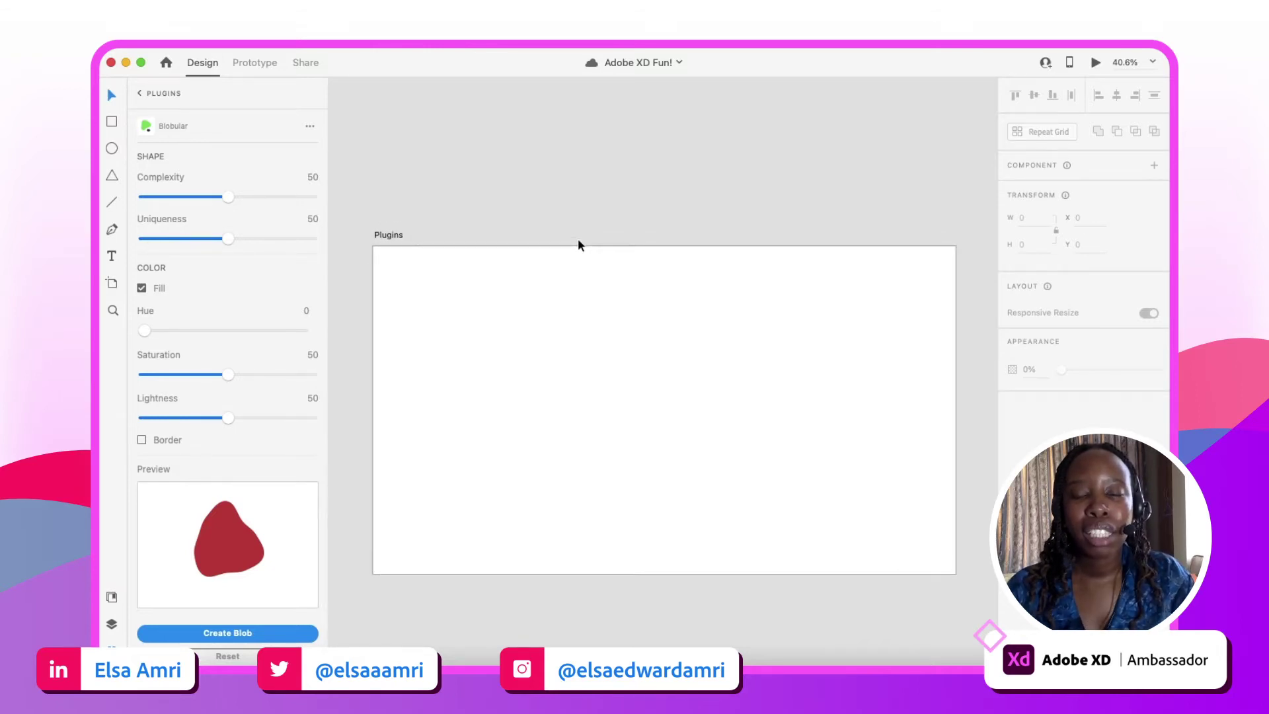
pyautogui.hscroll(1, 577, 245)
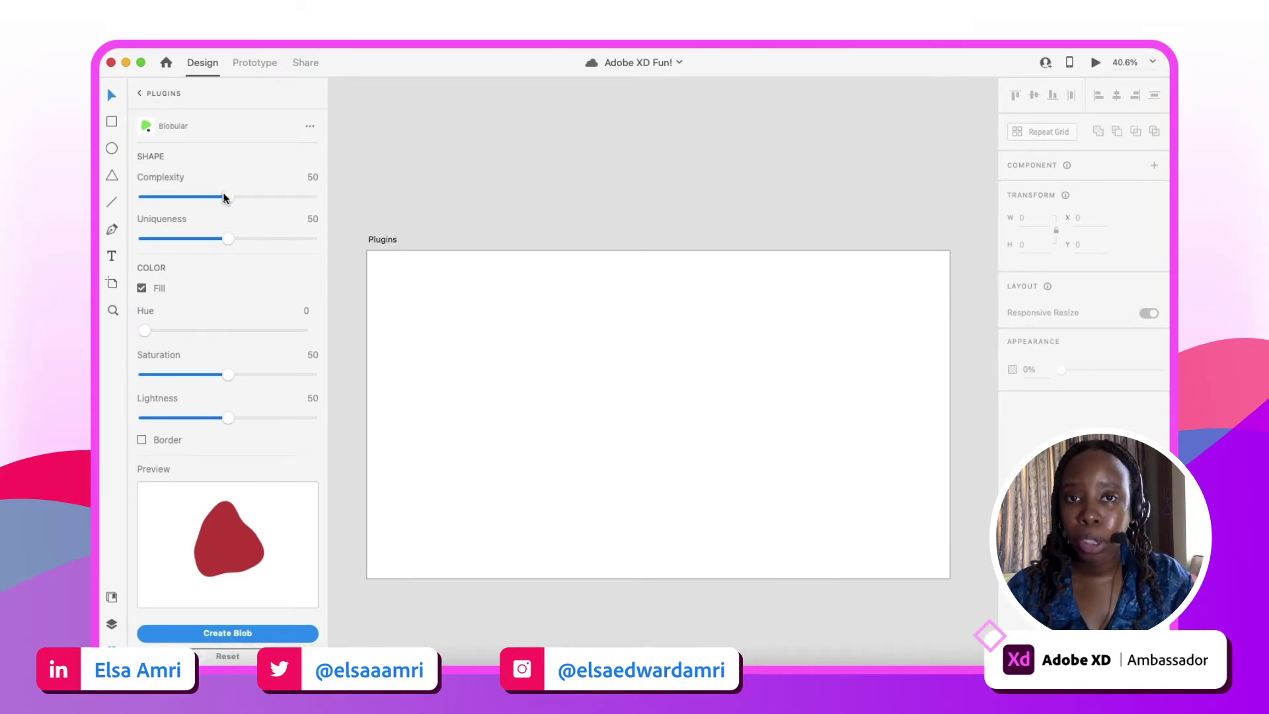
# Step: Tune the Blobular sliders to complexity 39 and uniqueness 45
pyautogui.moveTo(228, 196); pyautogui.dragTo(192, 197)
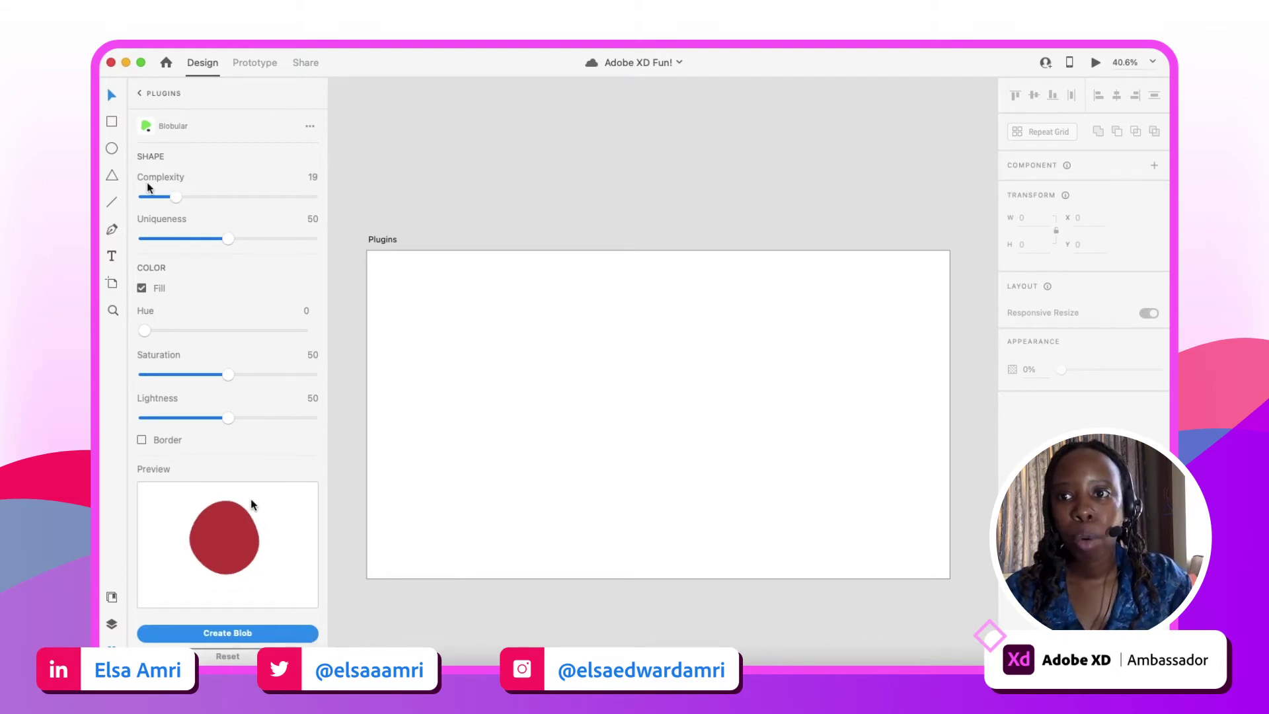
pyautogui.moveTo(175, 197); pyautogui.dragTo(282, 199)
pyautogui.moveTo(228, 239); pyautogui.dragTo(263, 242)
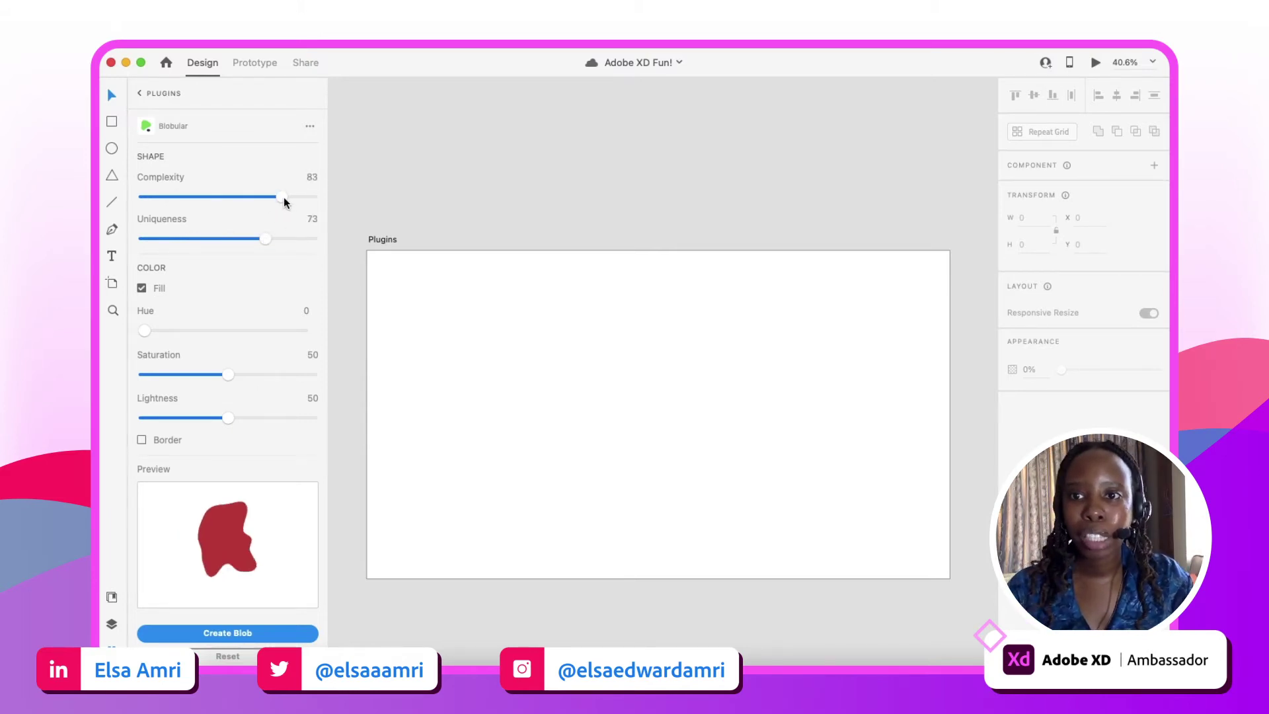
pyautogui.moveTo(282, 199); pyautogui.dragTo(207, 197)
pyautogui.moveTo(260, 240); pyautogui.dragTo(219, 239)
pyautogui.moveTo(152, 331)
pyautogui.mouseDown()
pyautogui.moveTo(239, 335)
pyautogui.moveTo(144, 331)
pyautogui.mouseUp()
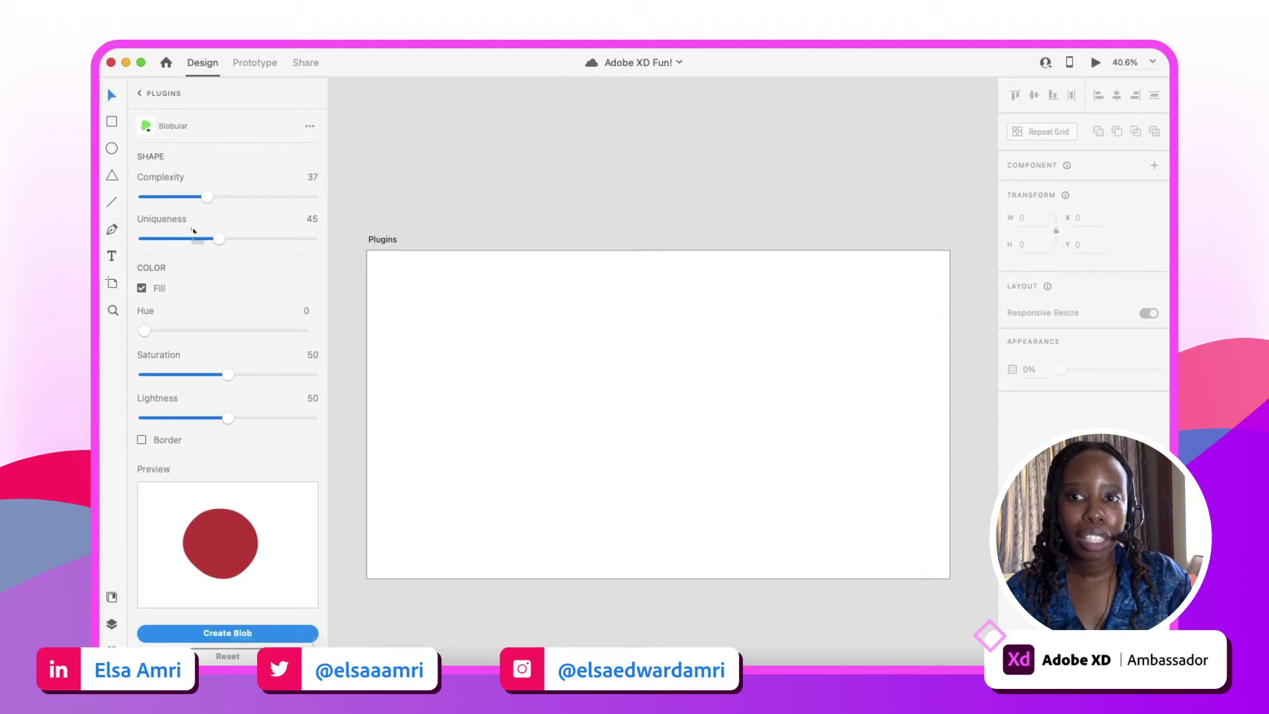
pyautogui.moveTo(207, 197)
pyautogui.mouseDown()
pyautogui.moveTo(254, 199)
pyautogui.moveTo(209, 199)
pyautogui.mouseUp()
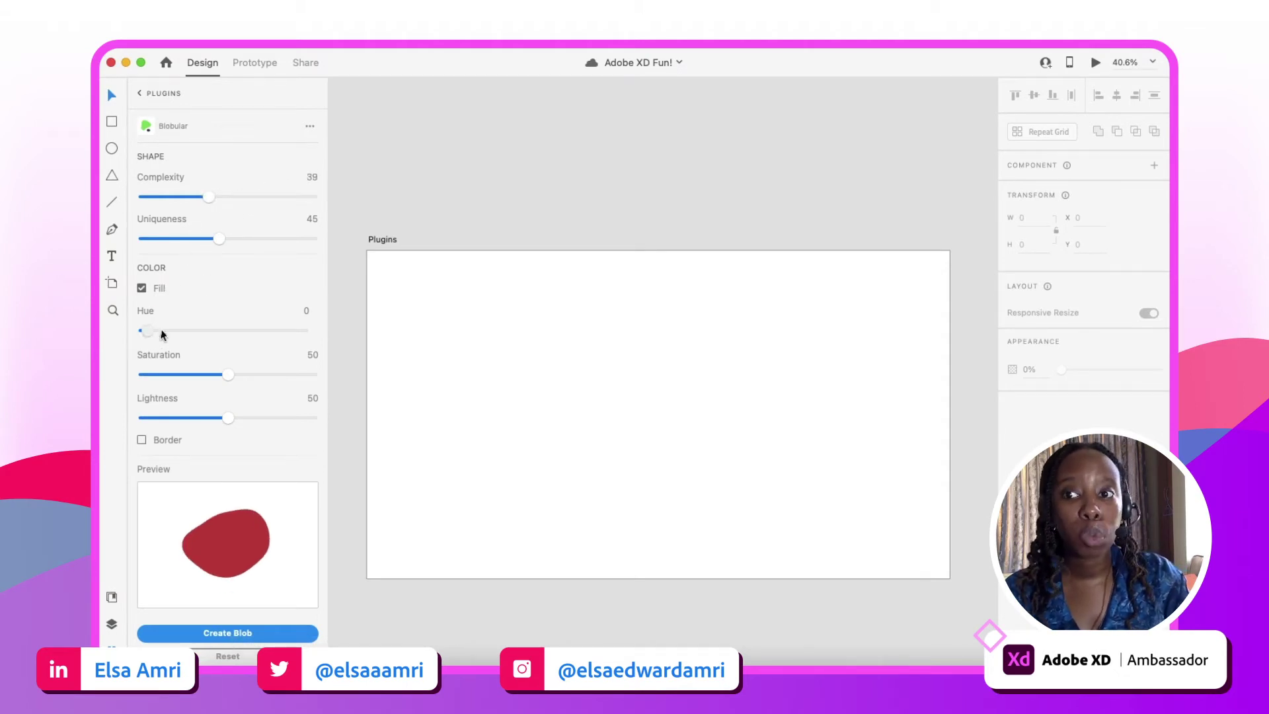
# Step: Set the hue to 175 teal, keep the fill on, and create the blob
pyautogui.moveTo(165, 334); pyautogui.dragTo(203, 332)
pyautogui.click(141, 288)
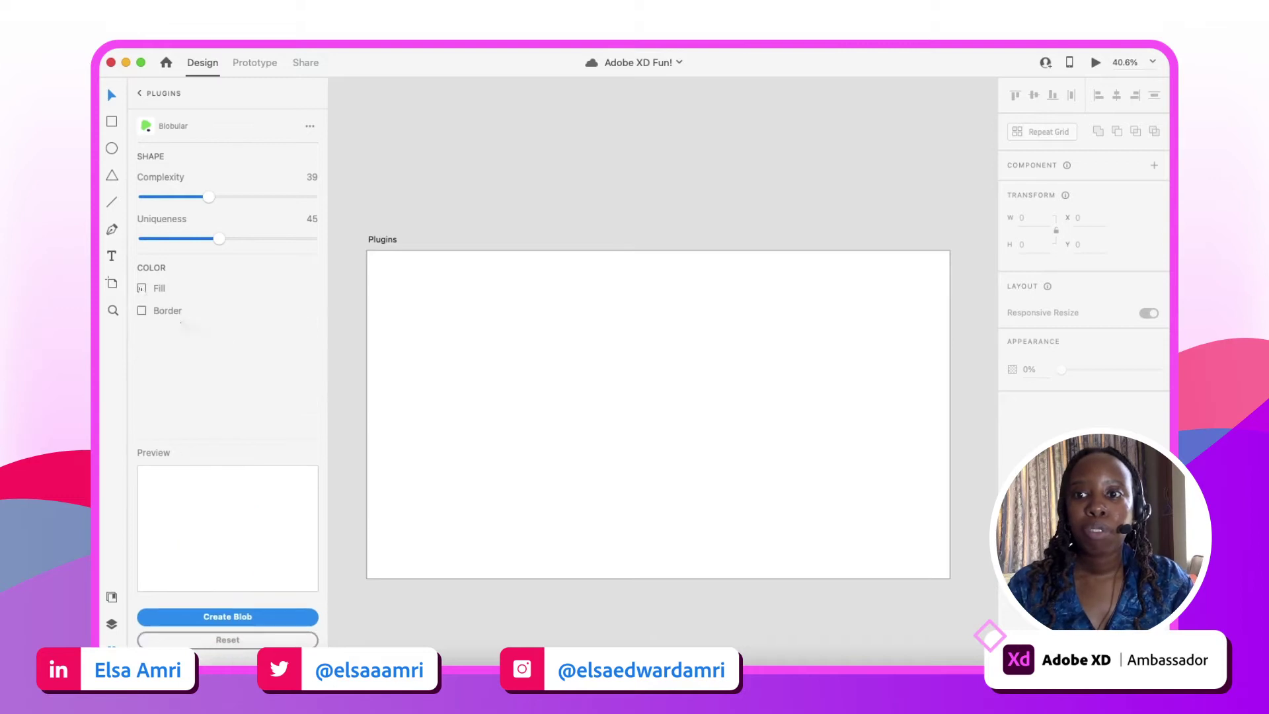
pyautogui.click(142, 288)
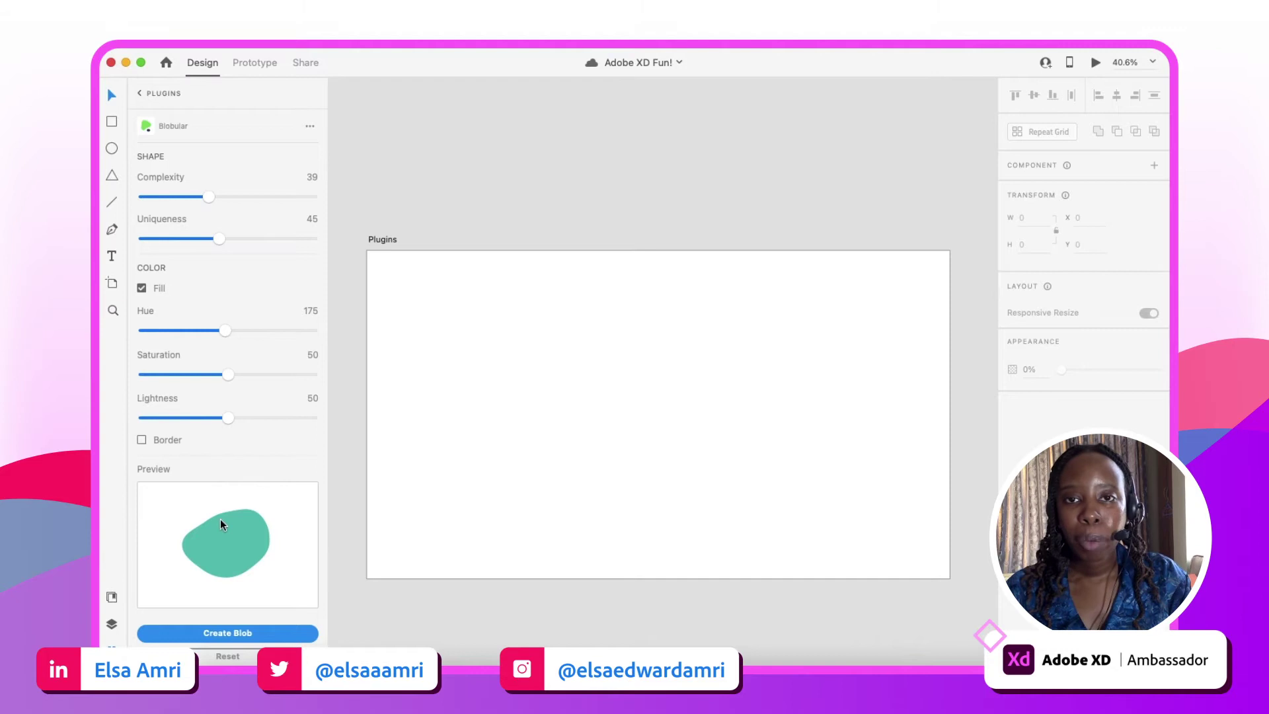
pyautogui.click(555, 388)
pyautogui.click(198, 631)
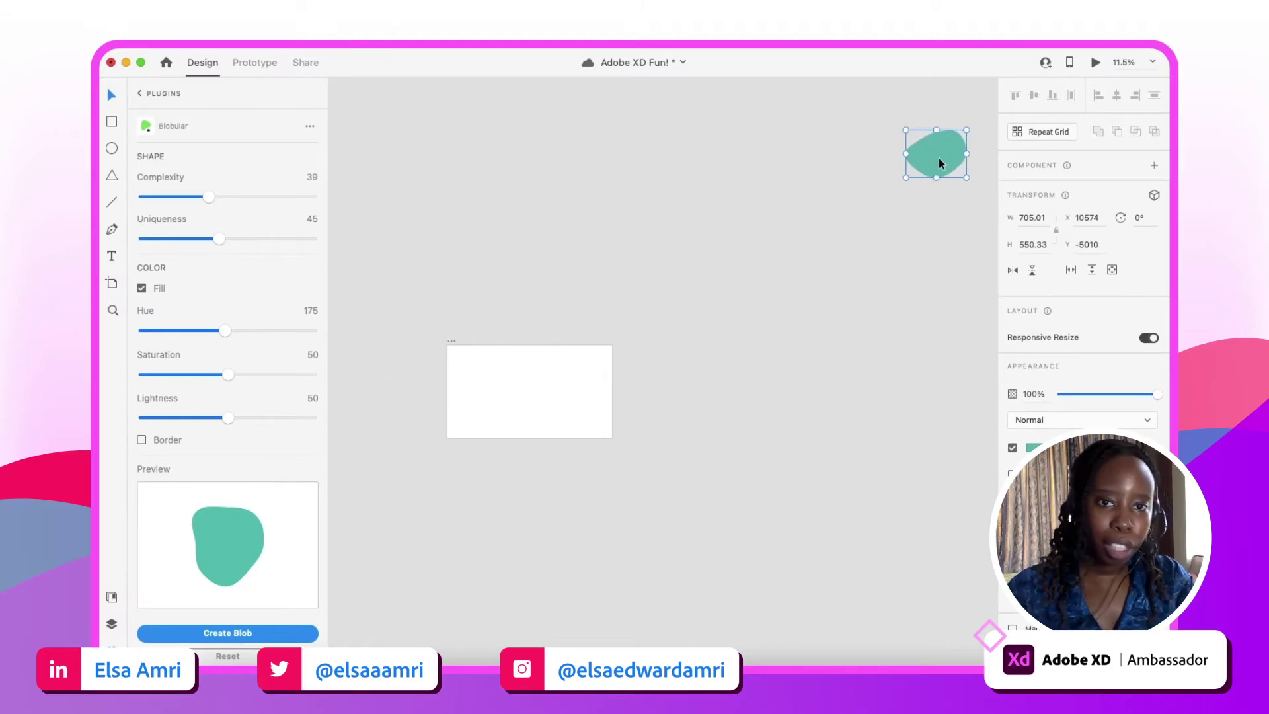
# Step: Drag the teal blob from the pasteboard to the centre of the Plugins artboard
pyautogui.moveTo(939, 158); pyautogui.dragTo(874, 291)
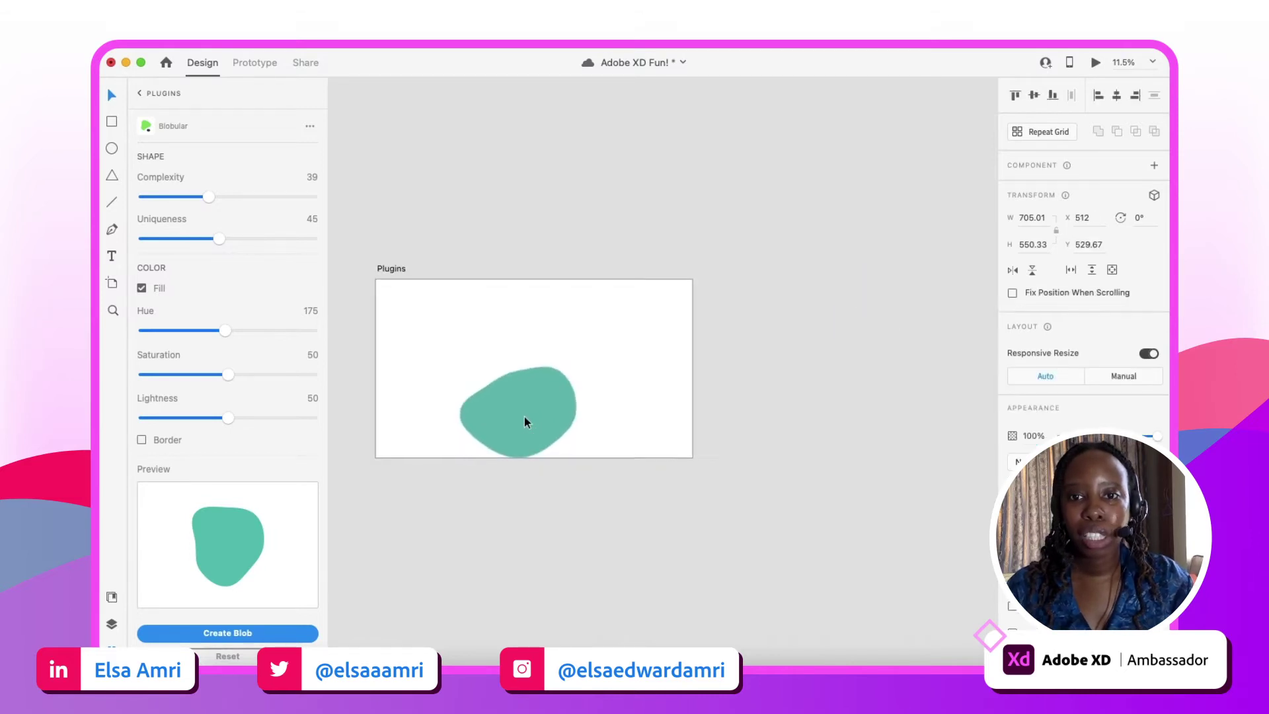
pyautogui.scroll(3, 525, 417)
pyautogui.moveTo(524, 417); pyautogui.dragTo(535, 362)
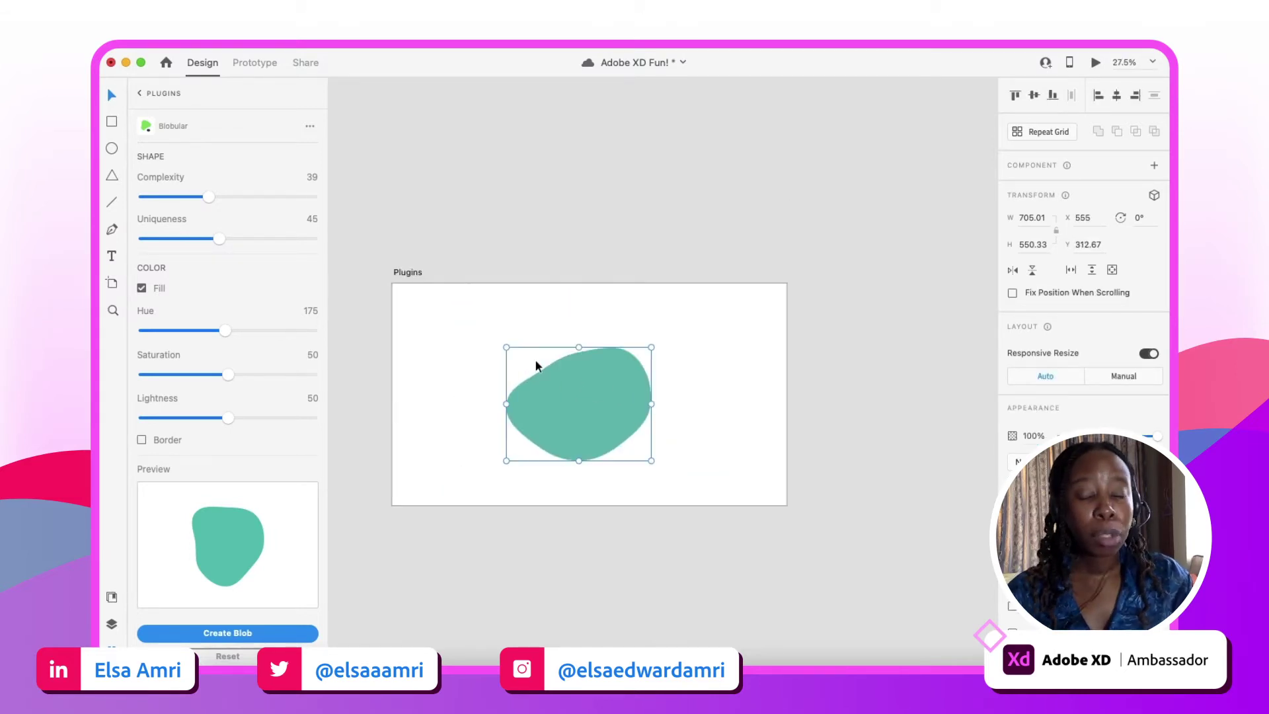
pyautogui.hscroll(-2, 535, 365)
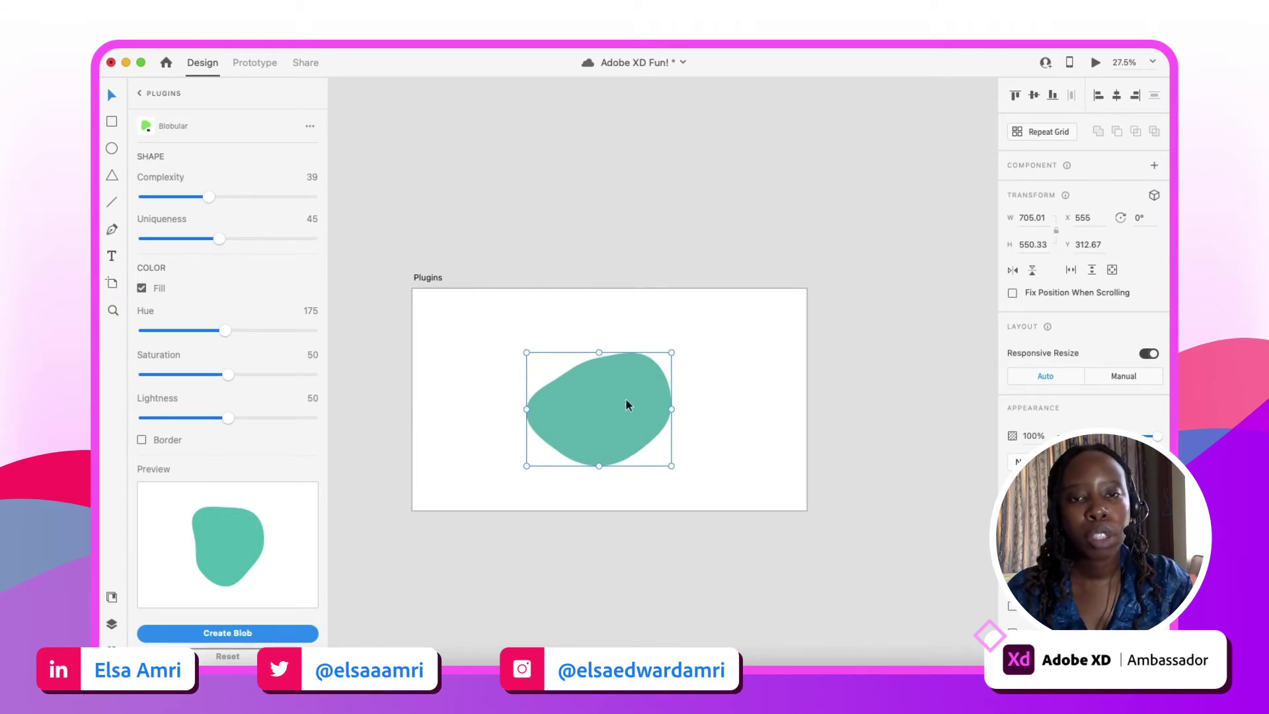
pyautogui.moveTo(626, 399)
pyautogui.mouseDown()
pyautogui.moveTo(638, 398)
pyautogui.moveTo(628, 400)
pyautogui.mouseUp()
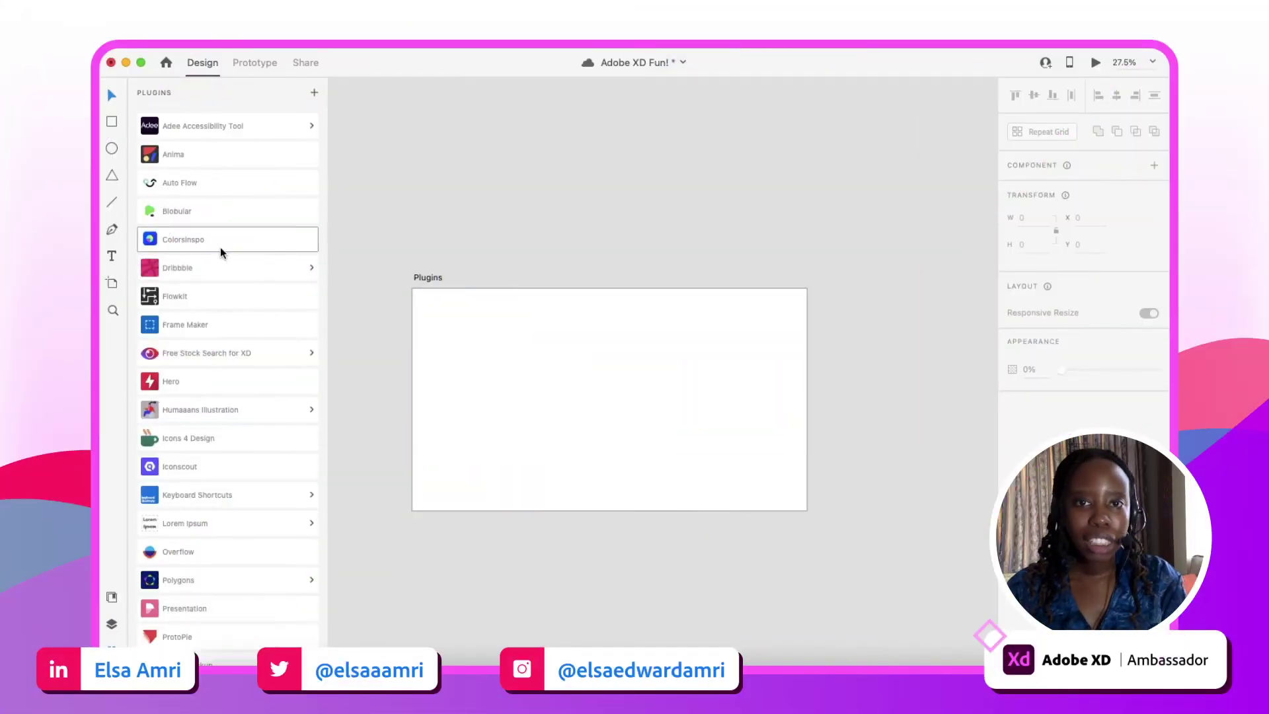
# Step: Open Colorsinspo, zoom to the Plugins artboard, and show its Color Palettes collection
pyautogui.click(220, 246)
pyautogui.press('super+0')
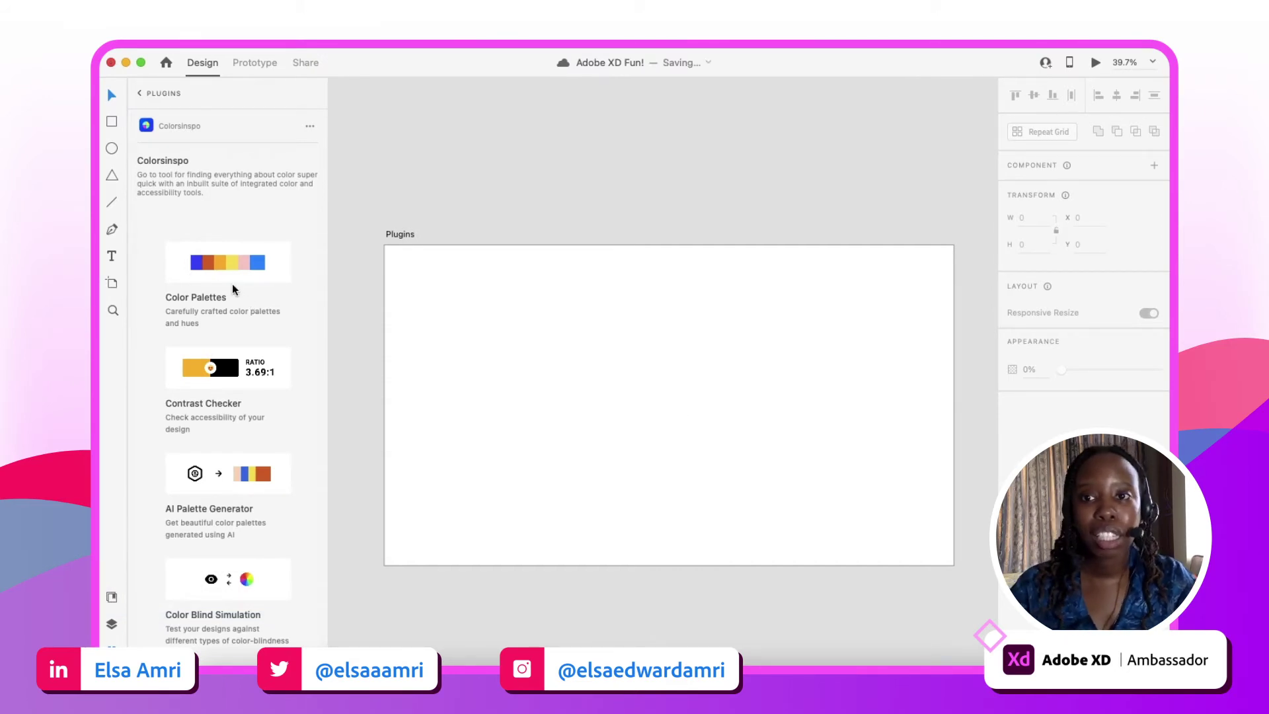
pyautogui.click(232, 289)
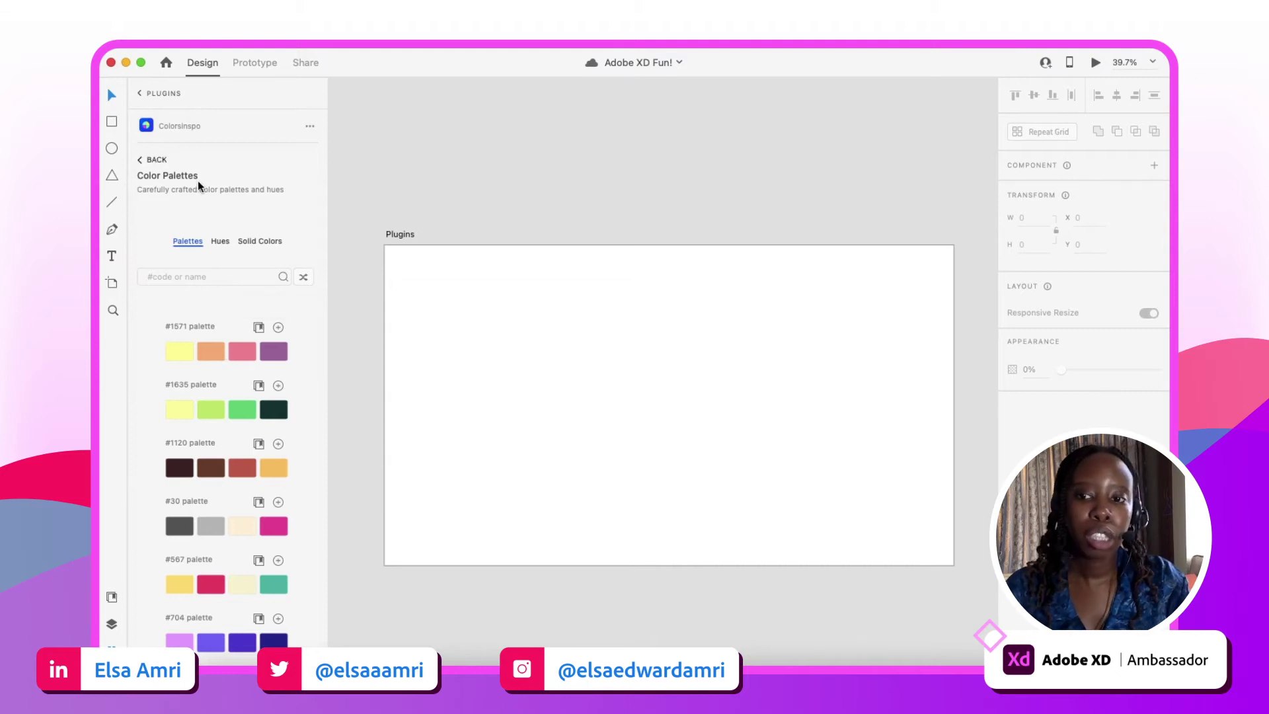
pyautogui.scroll(-1, 273, 361)
pyautogui.scroll(-5, 273, 360)
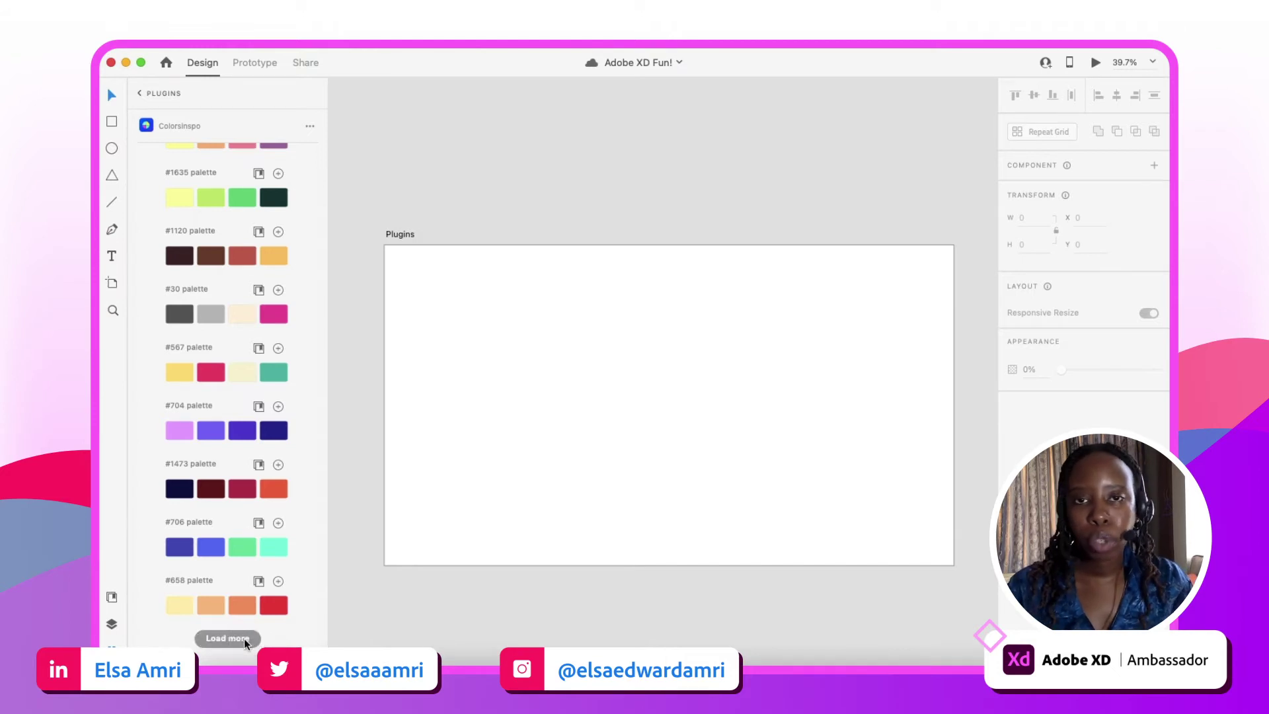
pyautogui.click(244, 638)
pyautogui.scroll(-15, 228, 545)
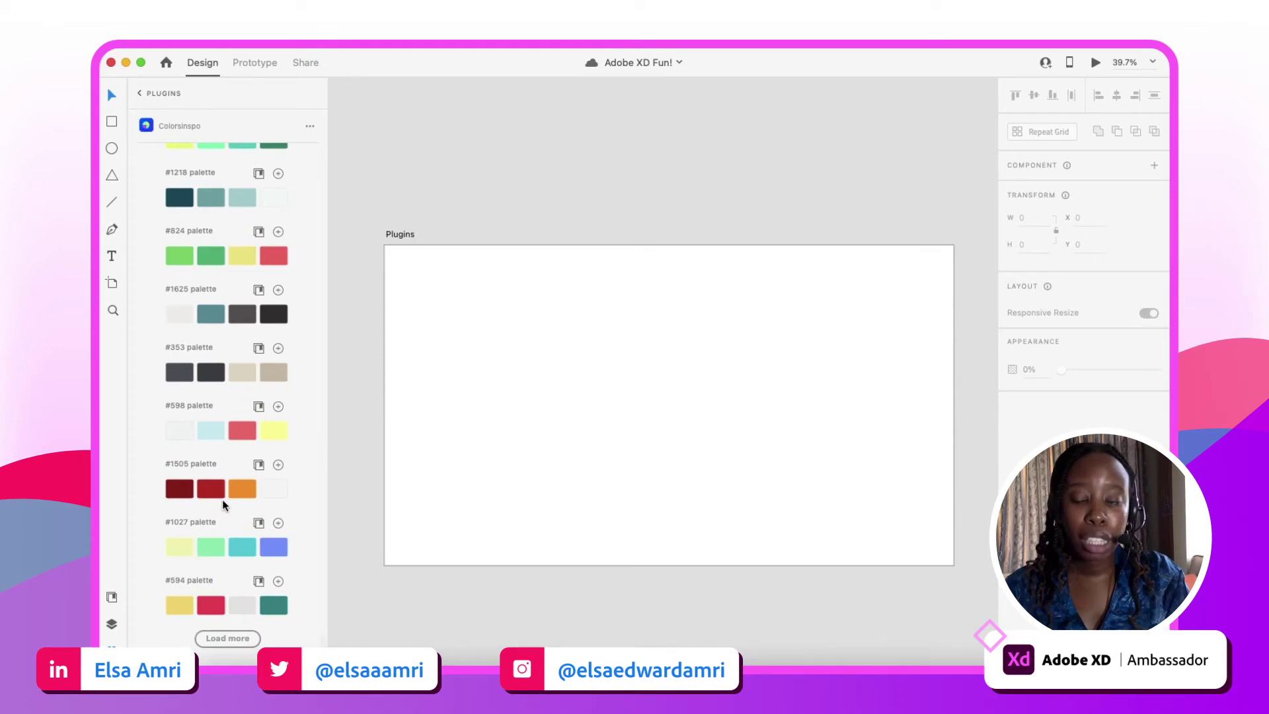
pyautogui.scroll(1, 222, 498)
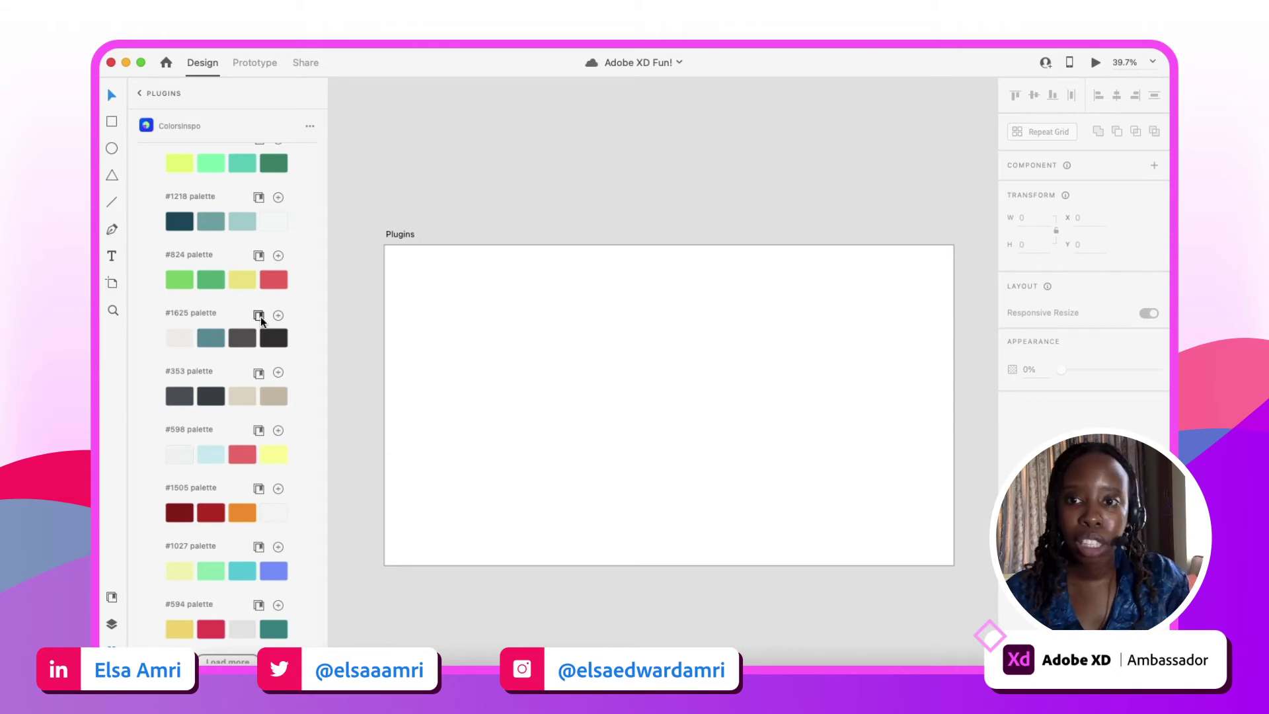
pyautogui.click(111, 598)
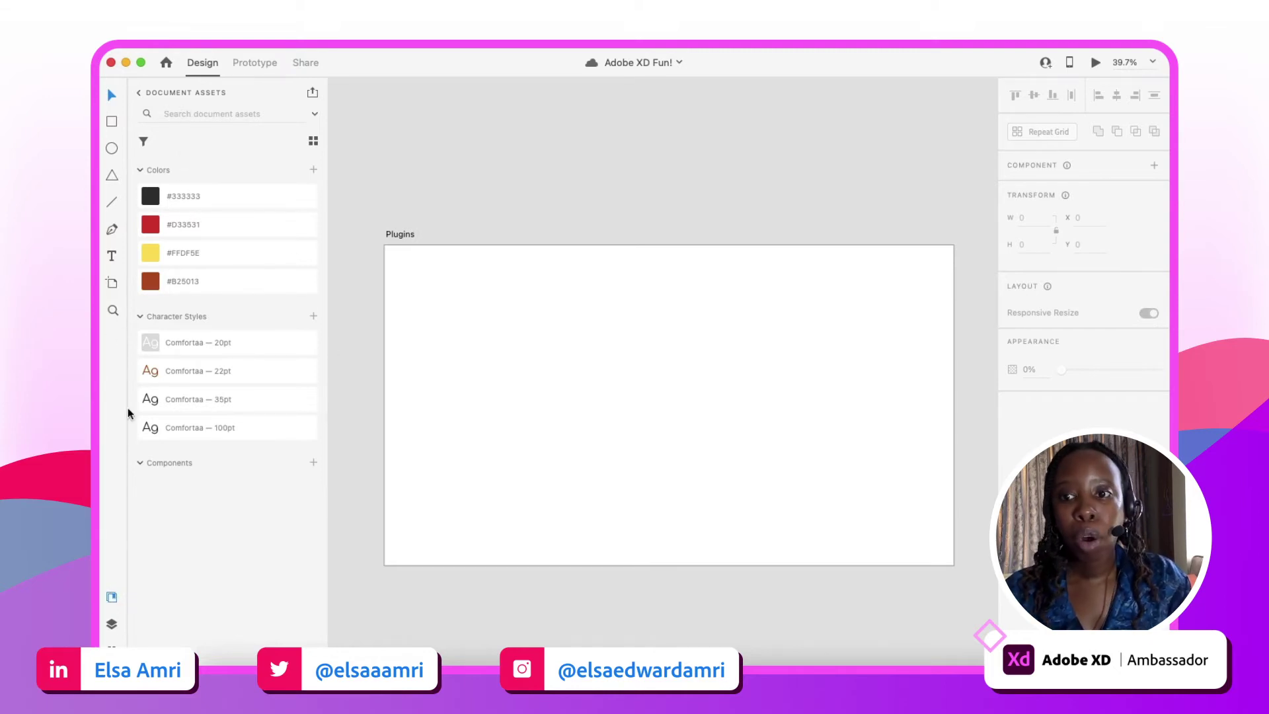
pyautogui.click(112, 649)
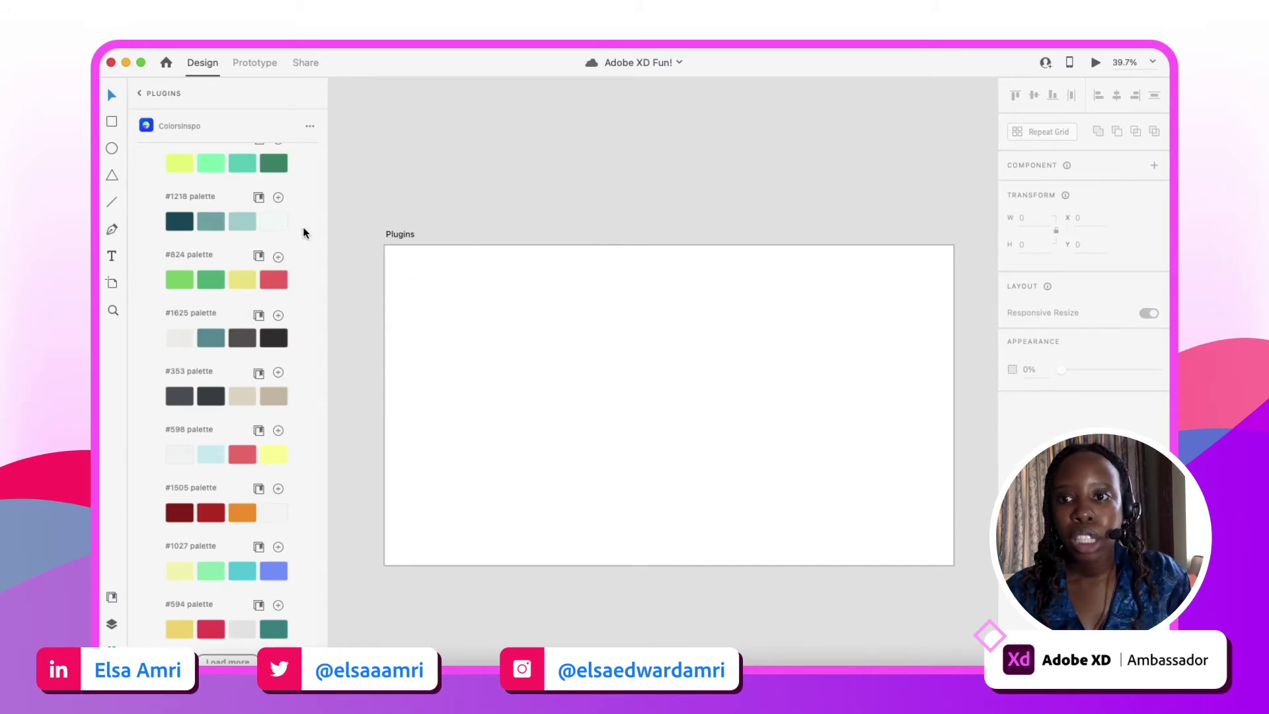
pyautogui.scroll(3, 182, 326)
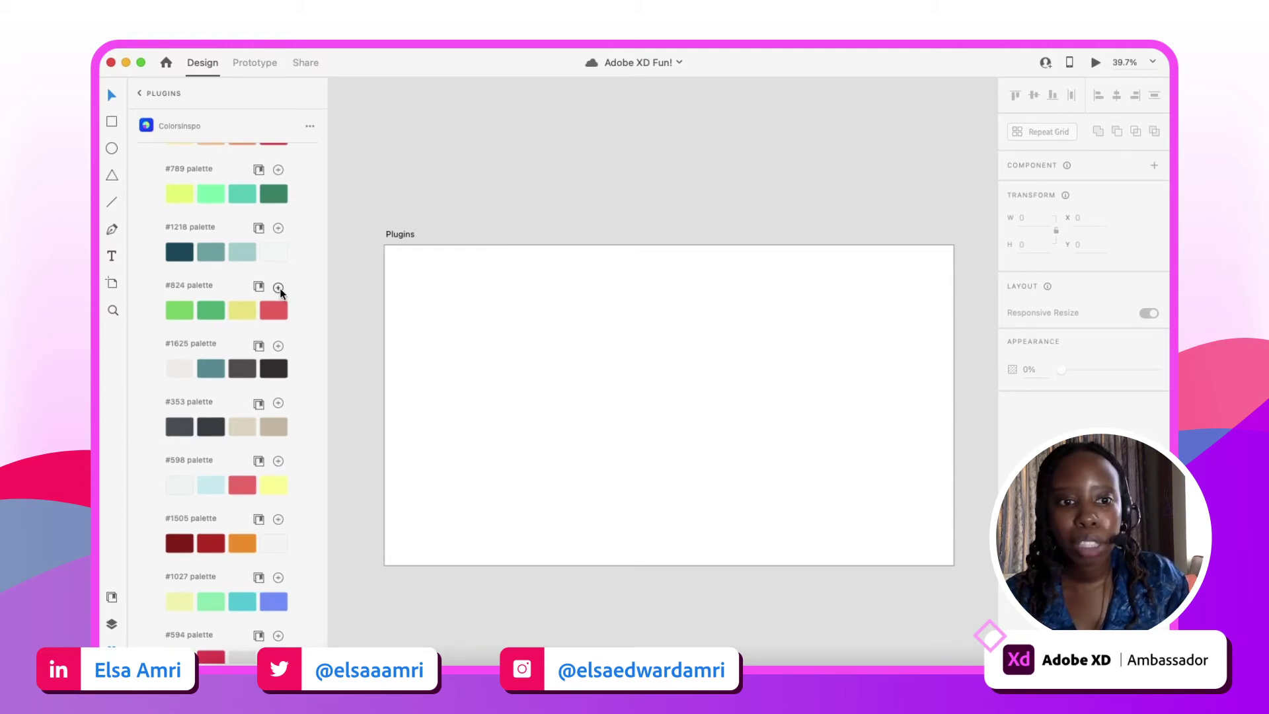
# Step: Add the #824 palette to the canvas and move it above the Plugins artboard
pyautogui.click(278, 287)
pyautogui.scroll(-3, 637, 197)
pyautogui.moveTo(609, 316); pyautogui.dragTo(684, 253)
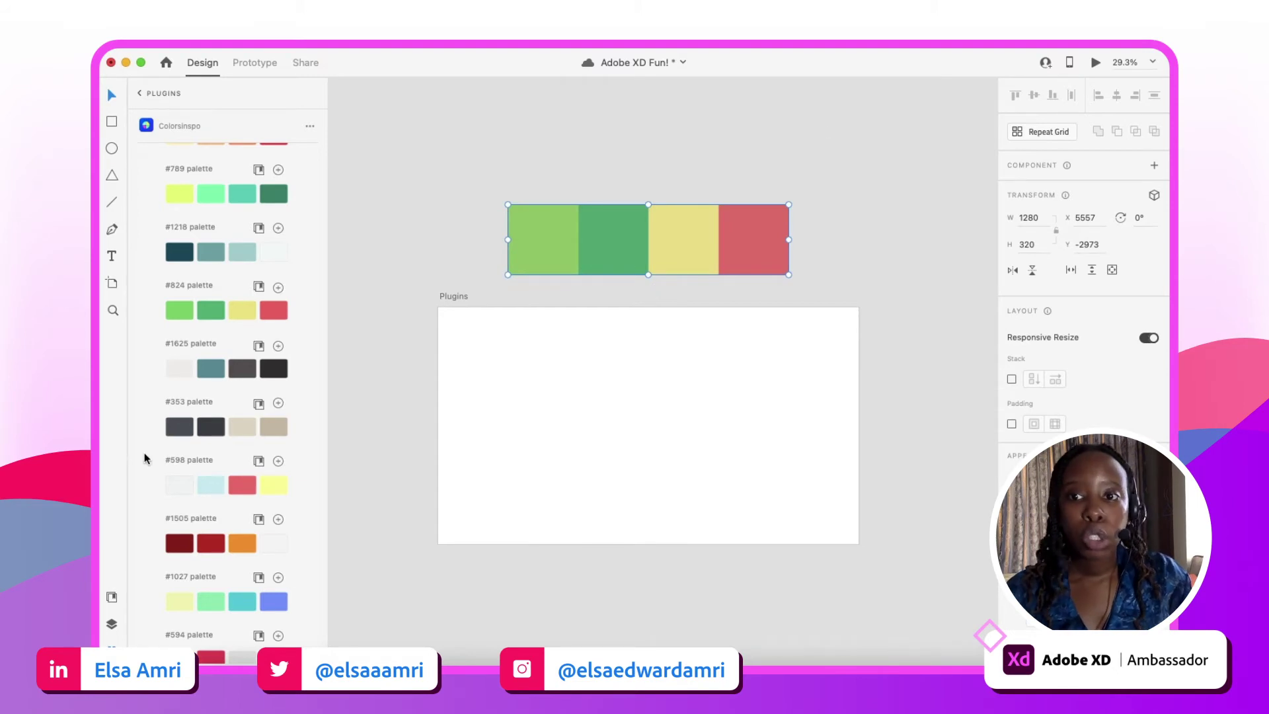
pyautogui.scroll(10, 225, 358)
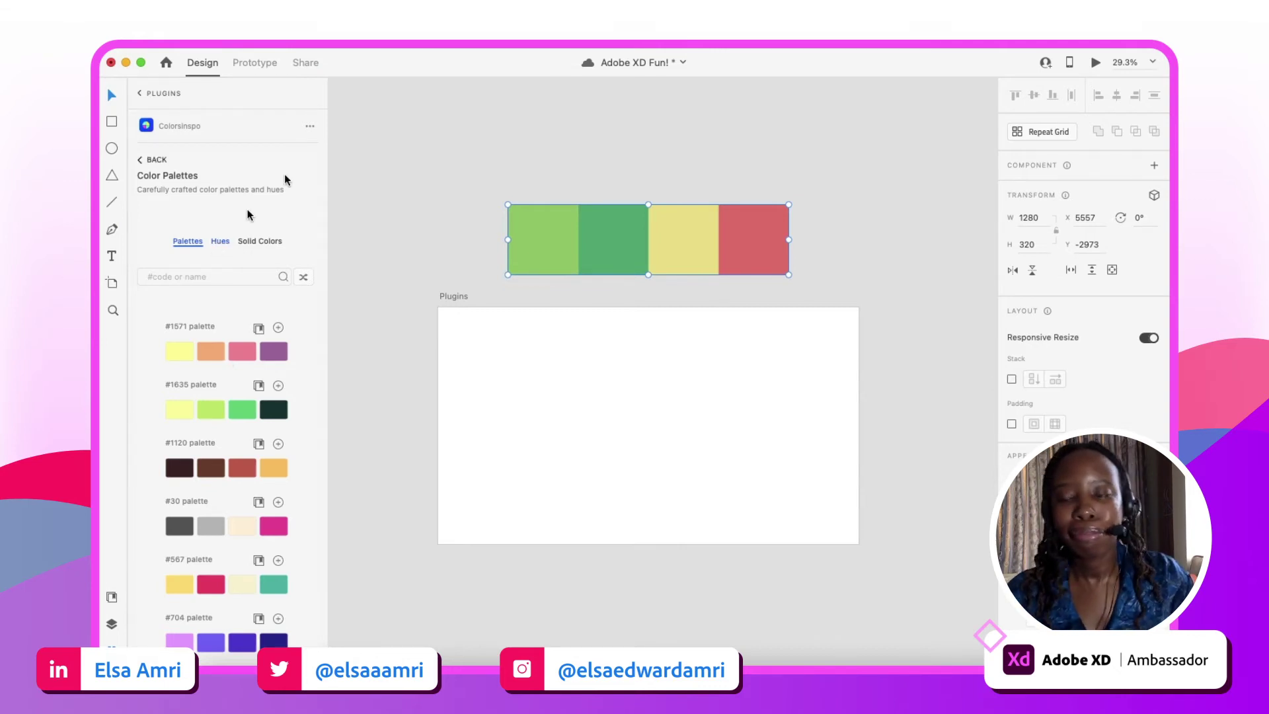
# Step: Browse the Hues and Solid Colors tabs, then return to the Colorsinspo tools overview
pyautogui.click(229, 243)
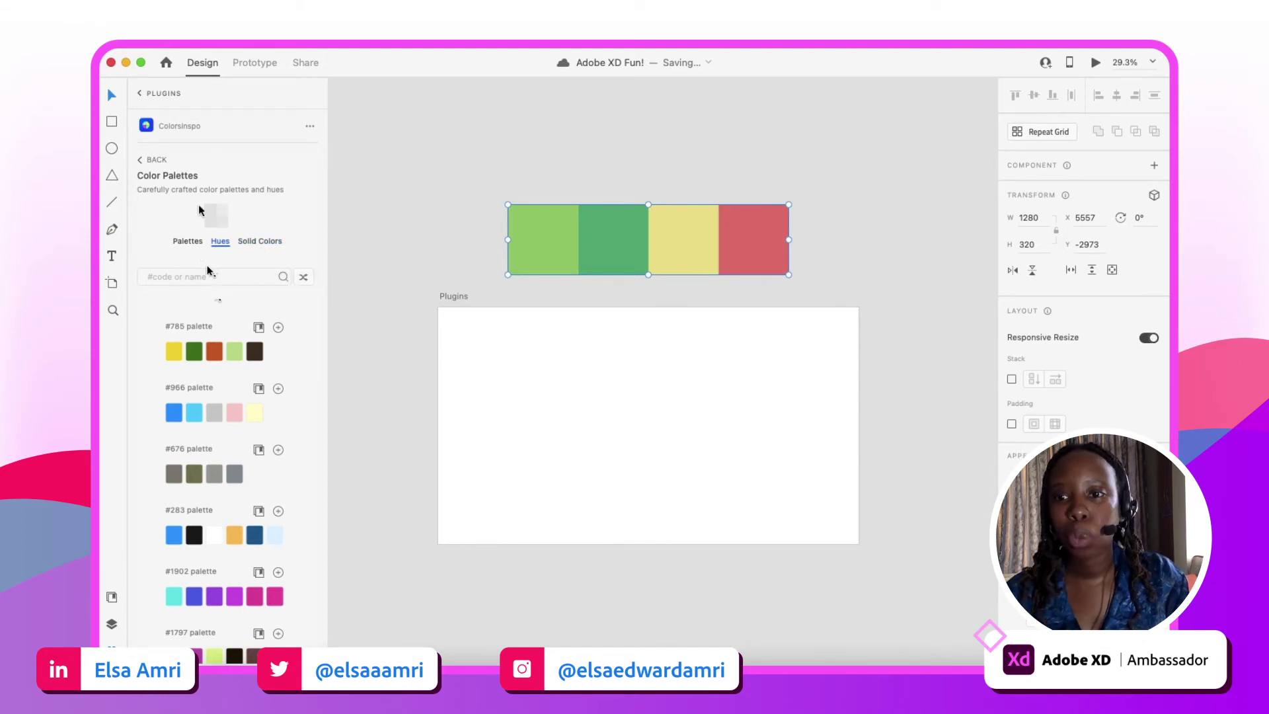
pyautogui.scroll(-5, 234, 415)
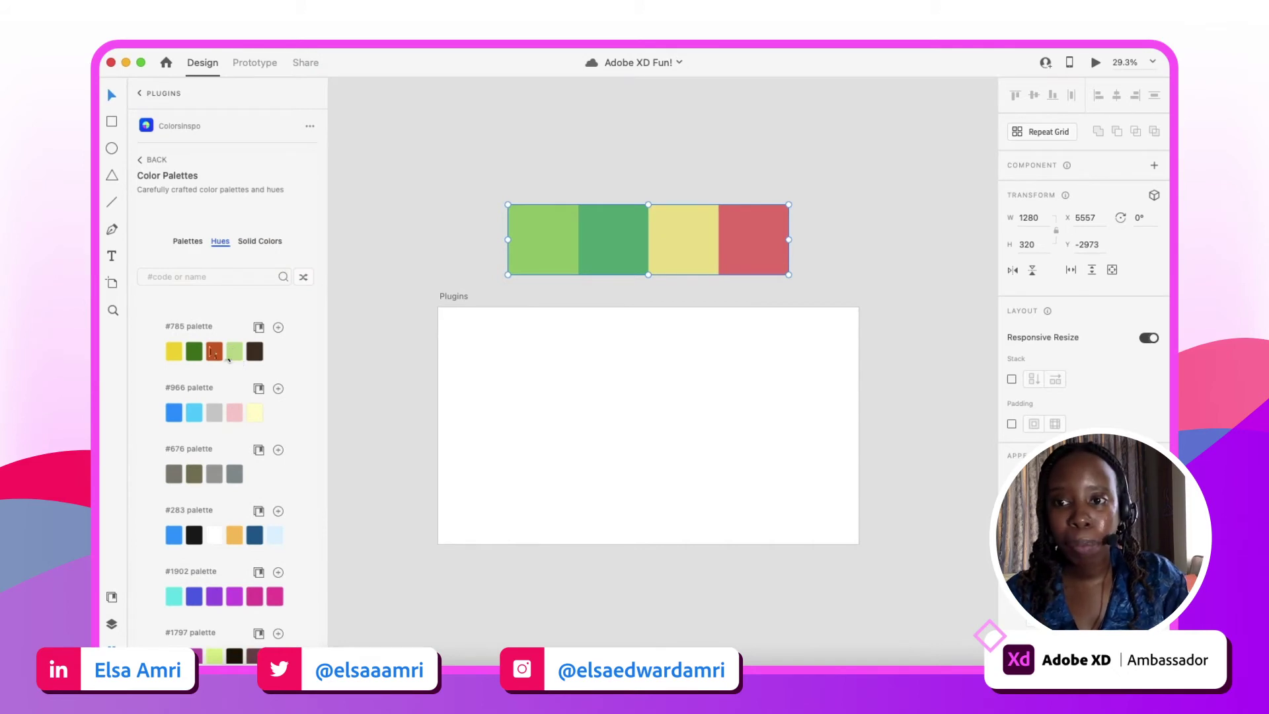
pyautogui.moveTo(213, 353)
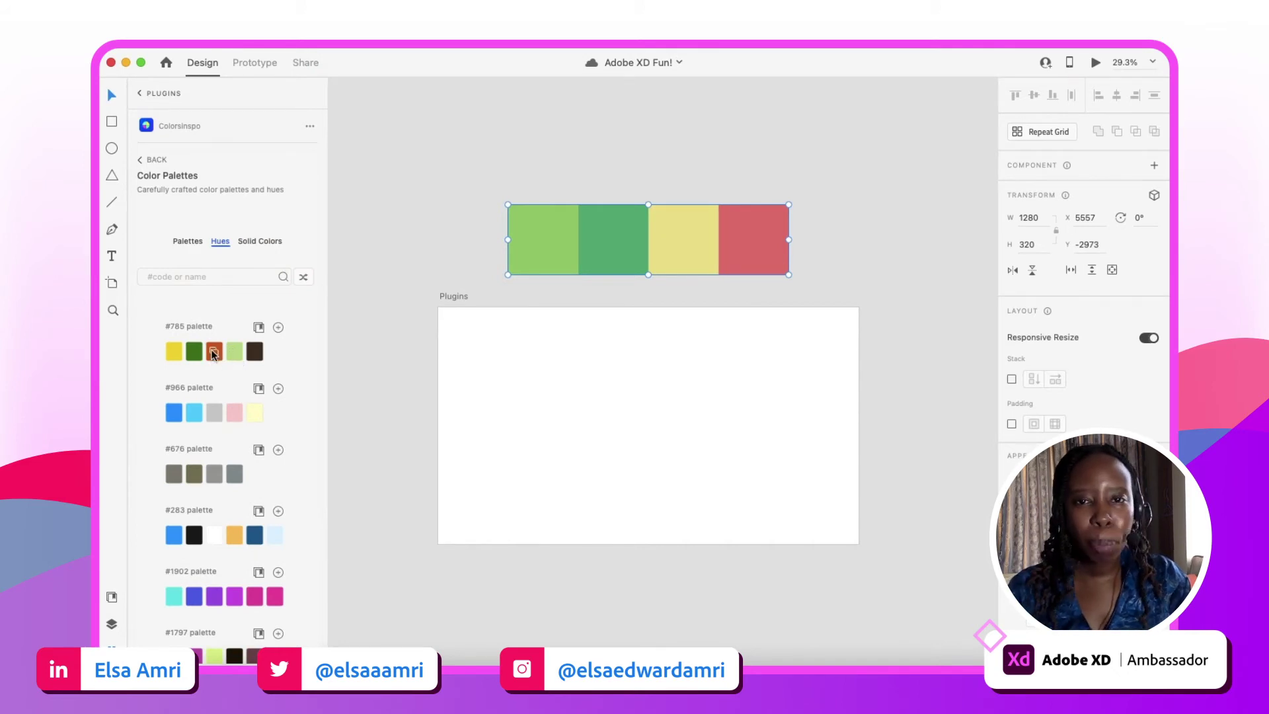
pyautogui.click(267, 242)
pyautogui.scroll(-3, 242, 400)
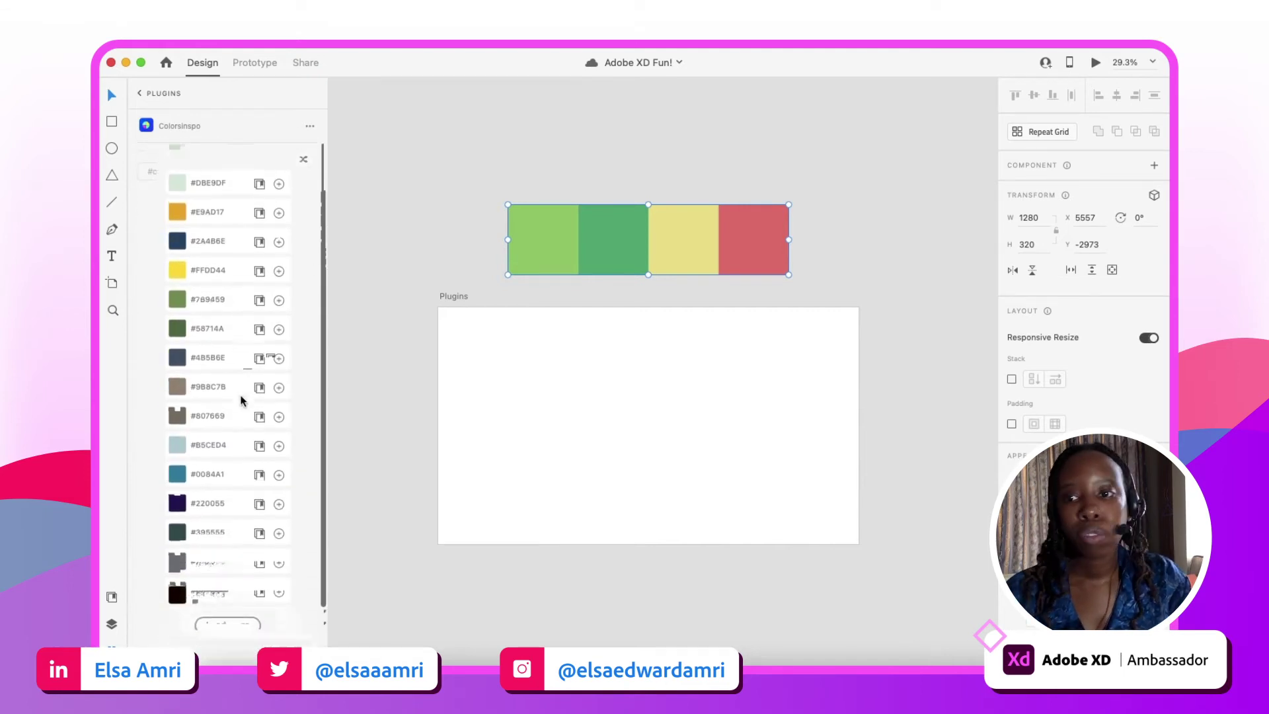
pyautogui.scroll(5, 198, 397)
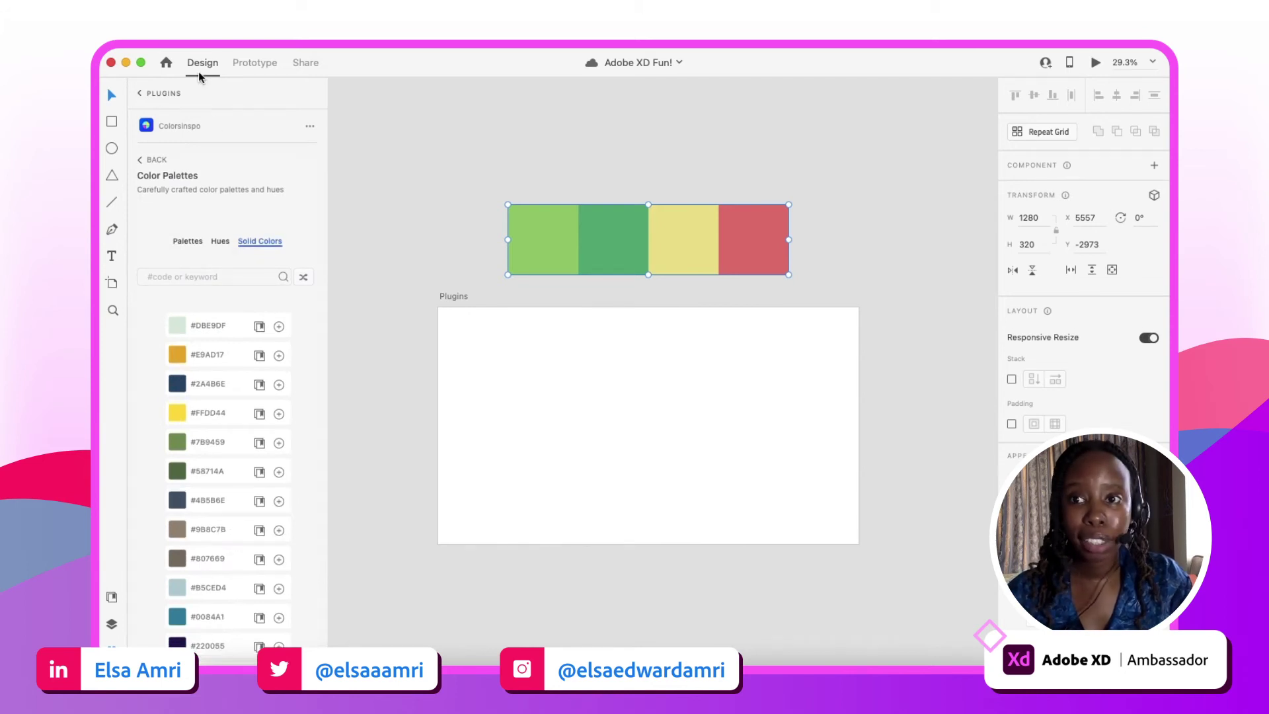
pyautogui.click(152, 160)
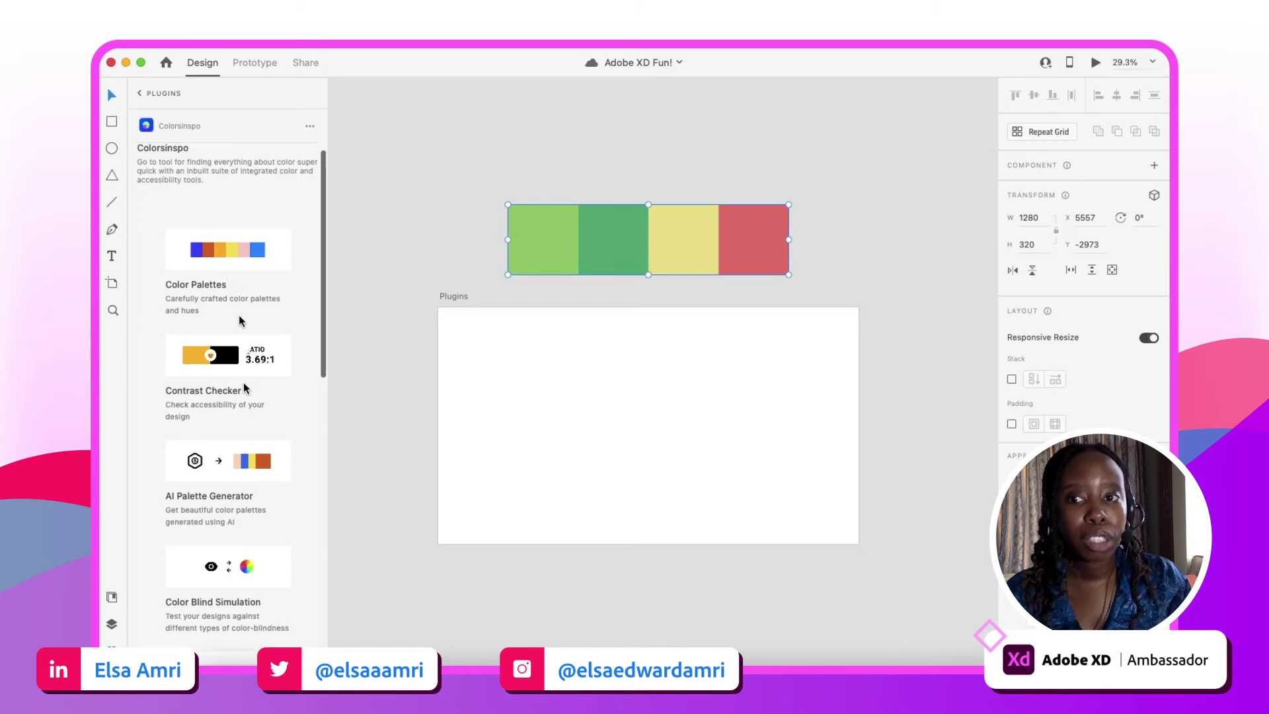
# Step: Open Colorsinspo's Contrast Checker and drag the light green swatch onto the Plugins artboard
pyautogui.click(243, 343)
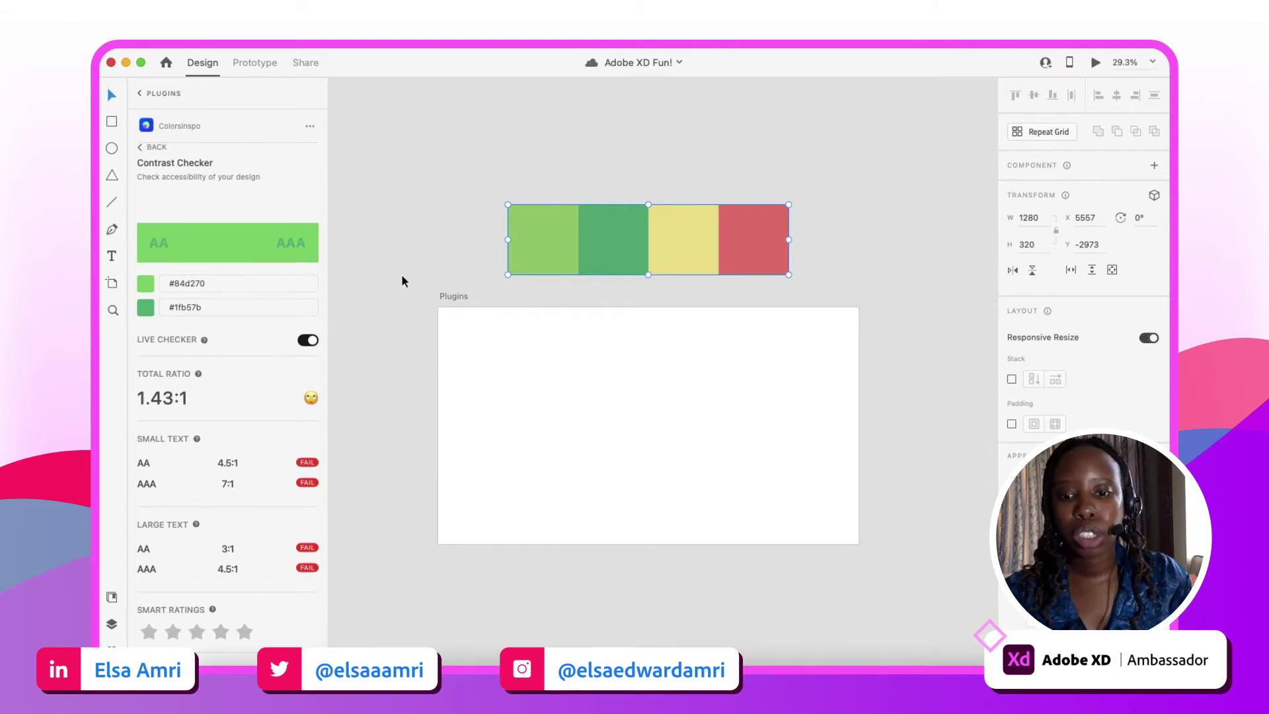
pyautogui.click(458, 228)
pyautogui.click(535, 222)
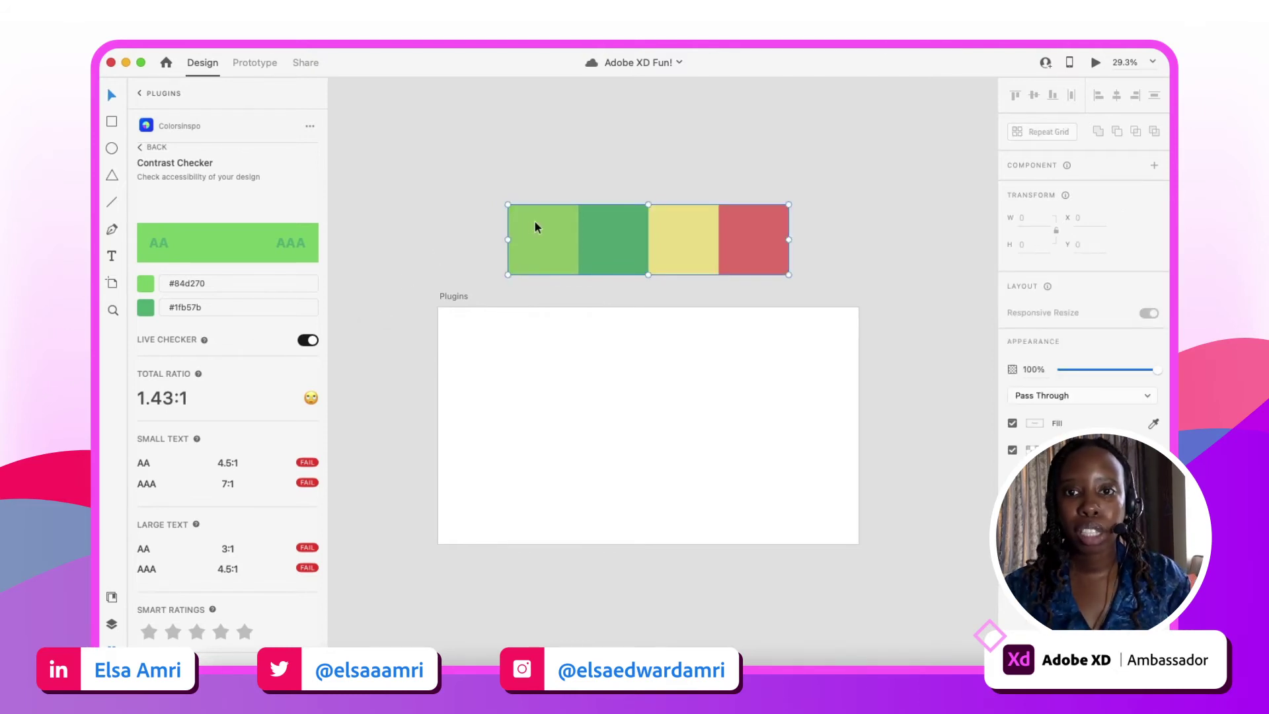
pyautogui.click(537, 153)
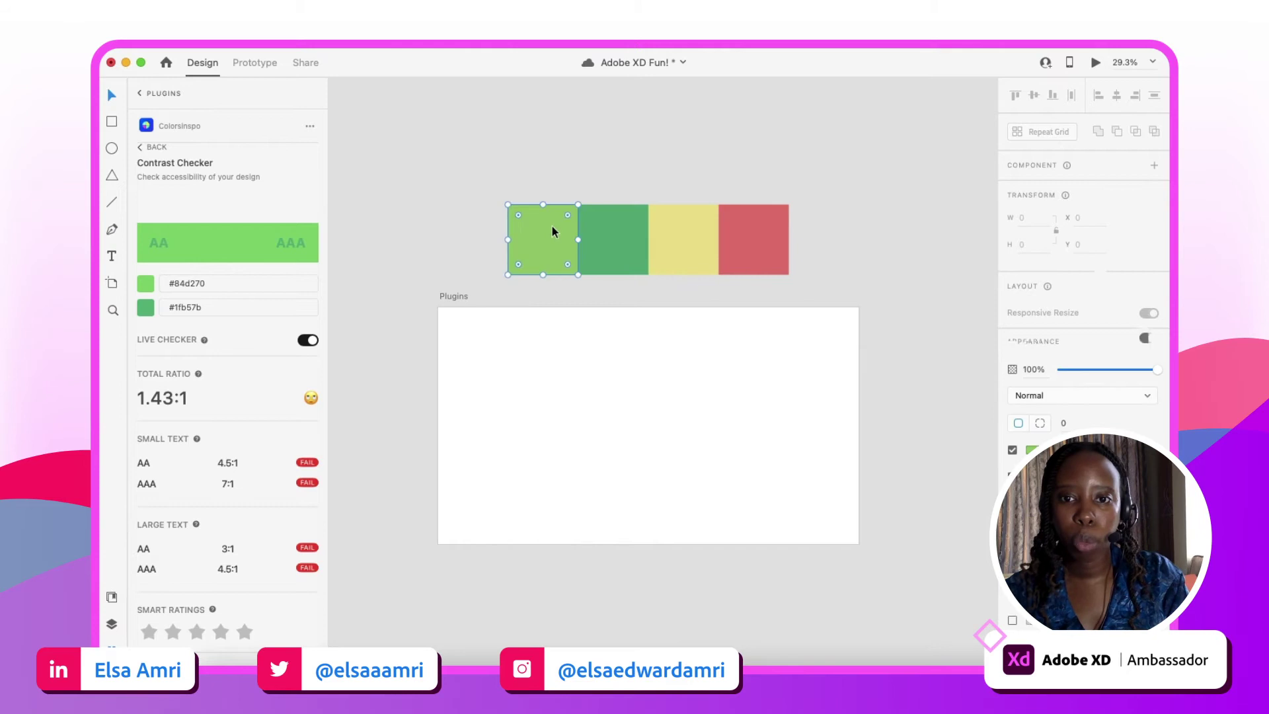
pyautogui.moveTo(553, 227); pyautogui.dragTo(574, 409)
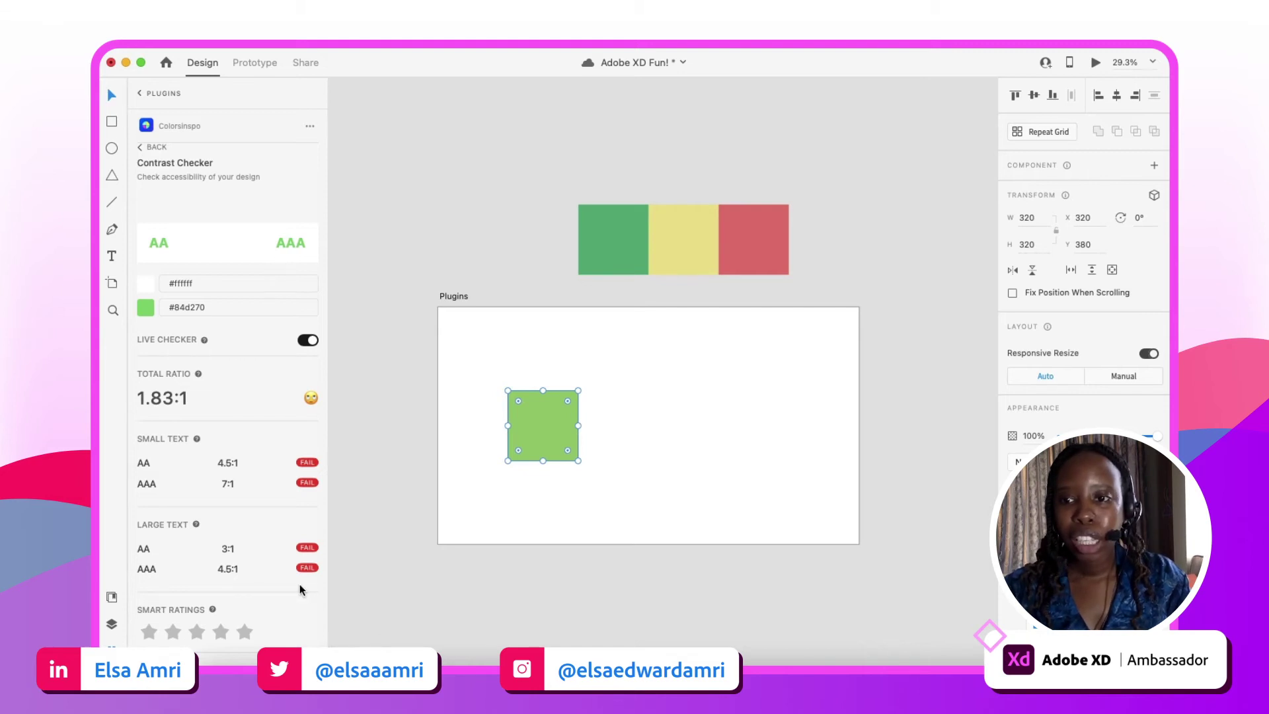
# Step: Swap in the dark green swatch, note its failing 2.64:1 contrast against white, and save
pyautogui.scroll(-3, 299, 588)
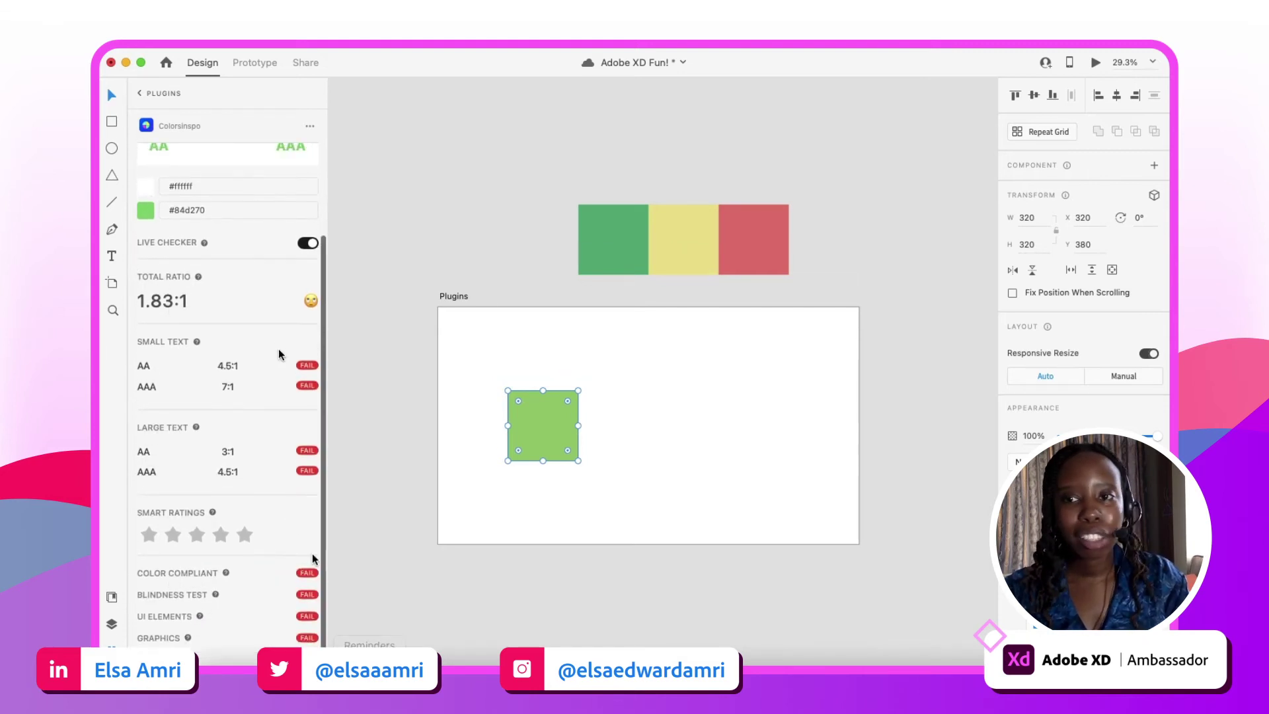
pyautogui.scroll(1, 290, 573)
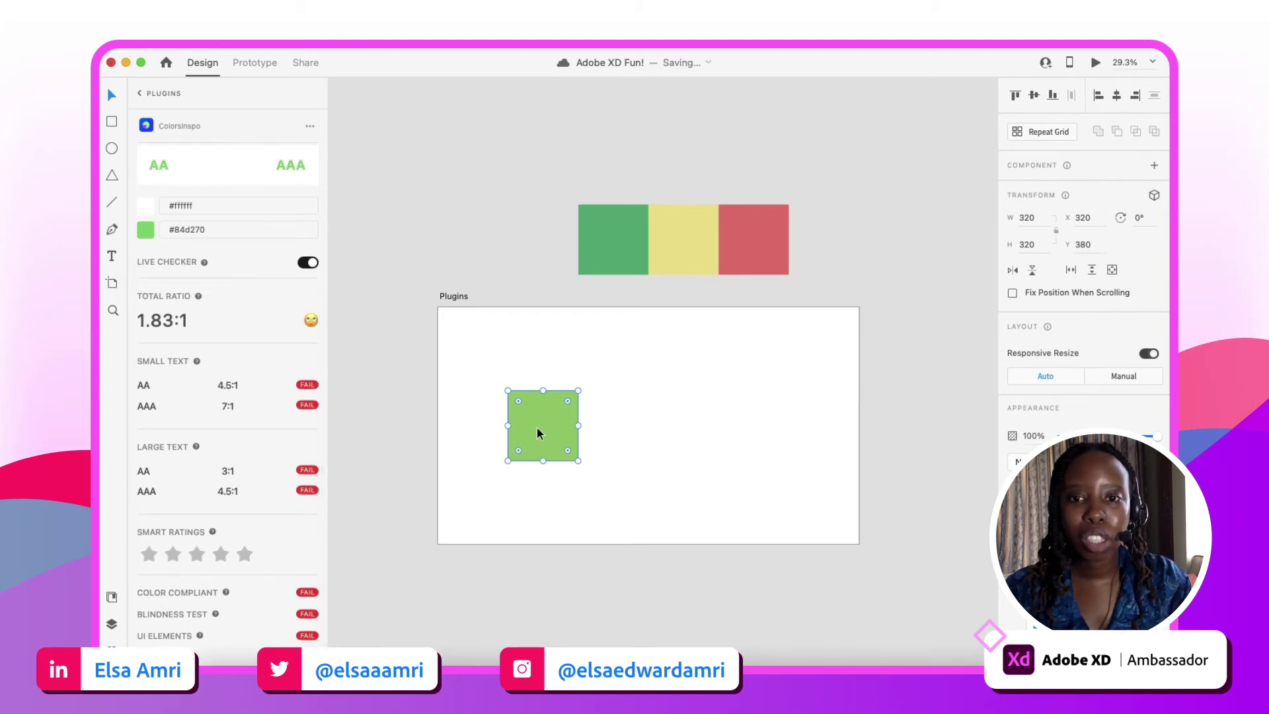
pyautogui.moveTo(536, 433); pyautogui.dragTo(598, 385)
pyautogui.click(600, 225)
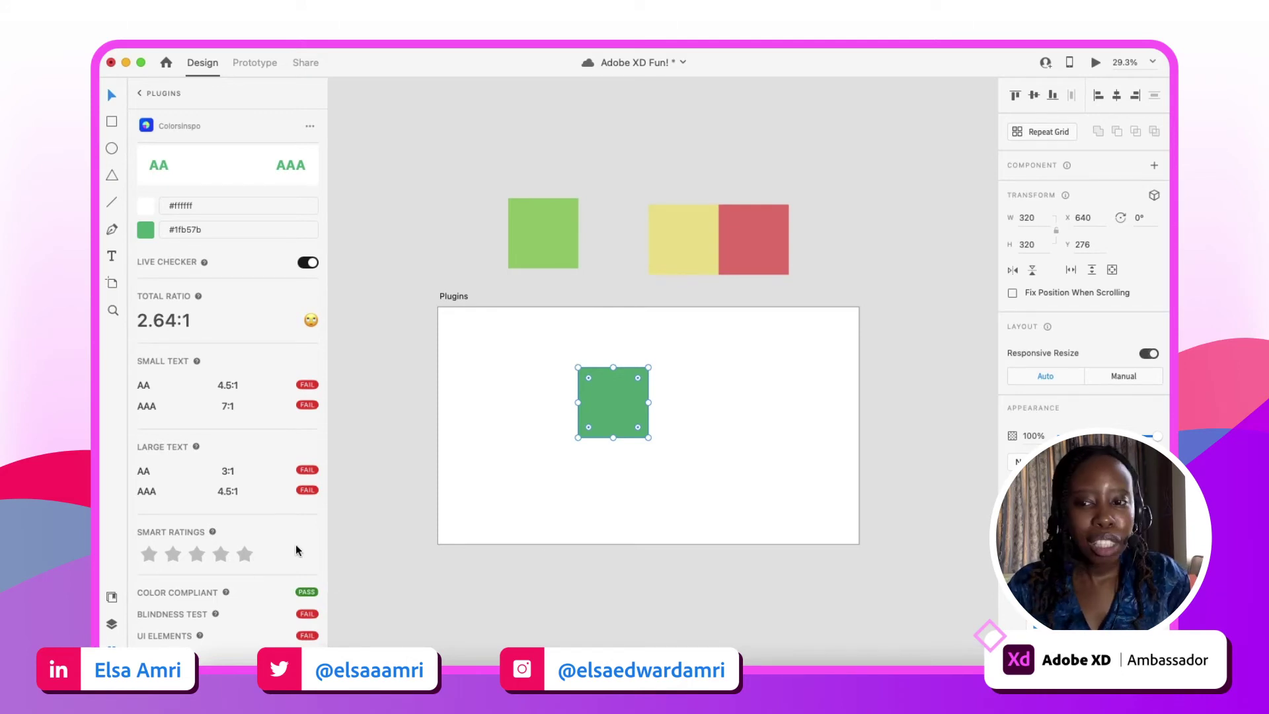
pyautogui.scroll(-2, 301, 563)
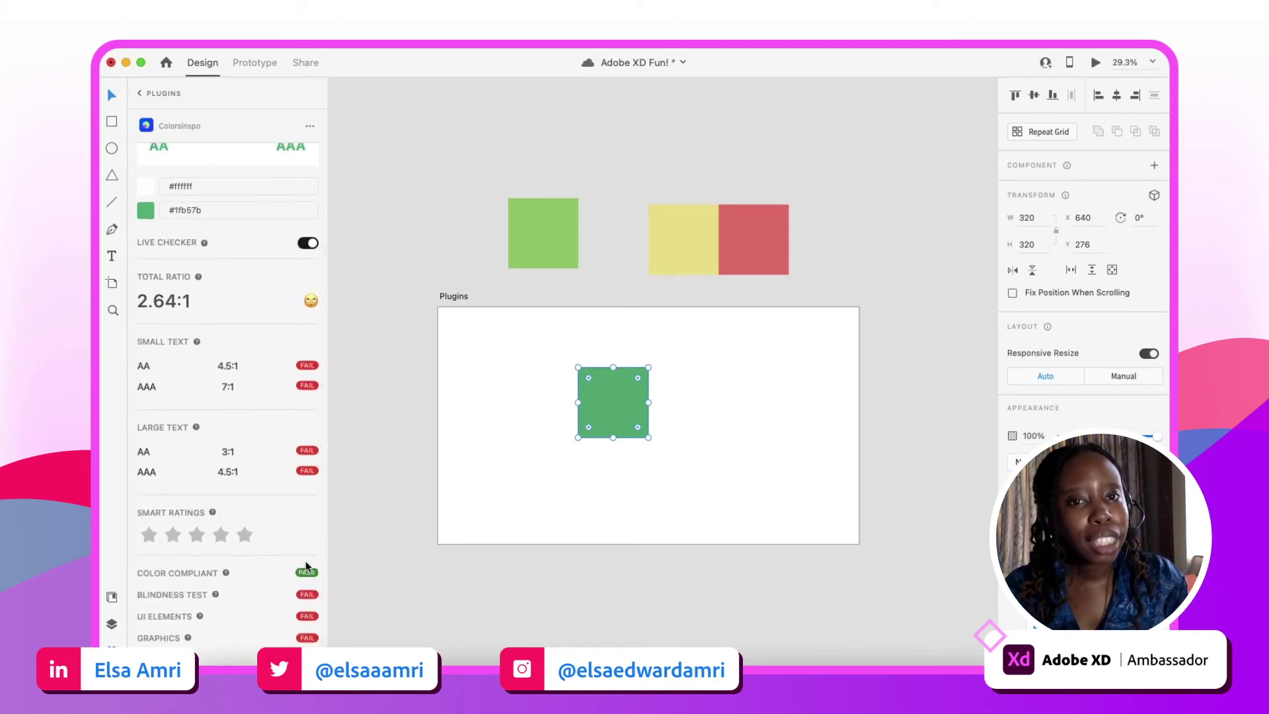
pyautogui.scroll(2, 310, 576)
pyautogui.scroll(5, 311, 579)
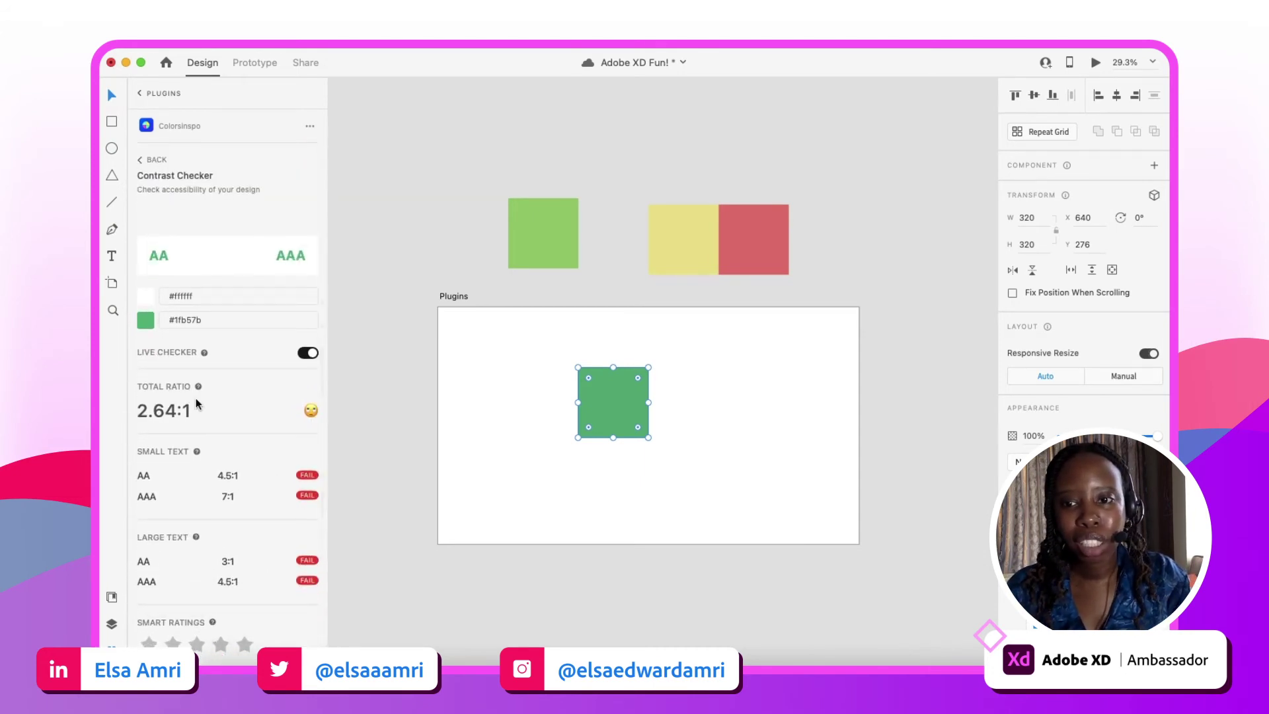
pyautogui.scroll(-3, 195, 405)
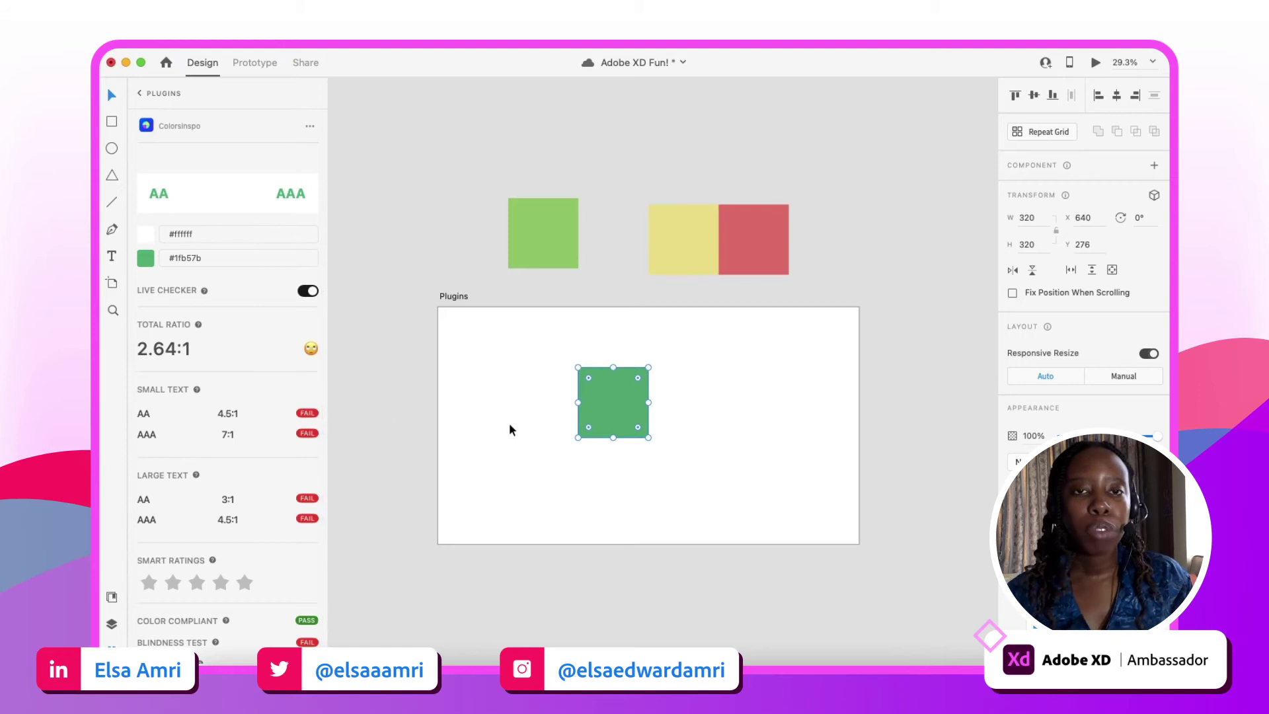
pyautogui.press('super+s')
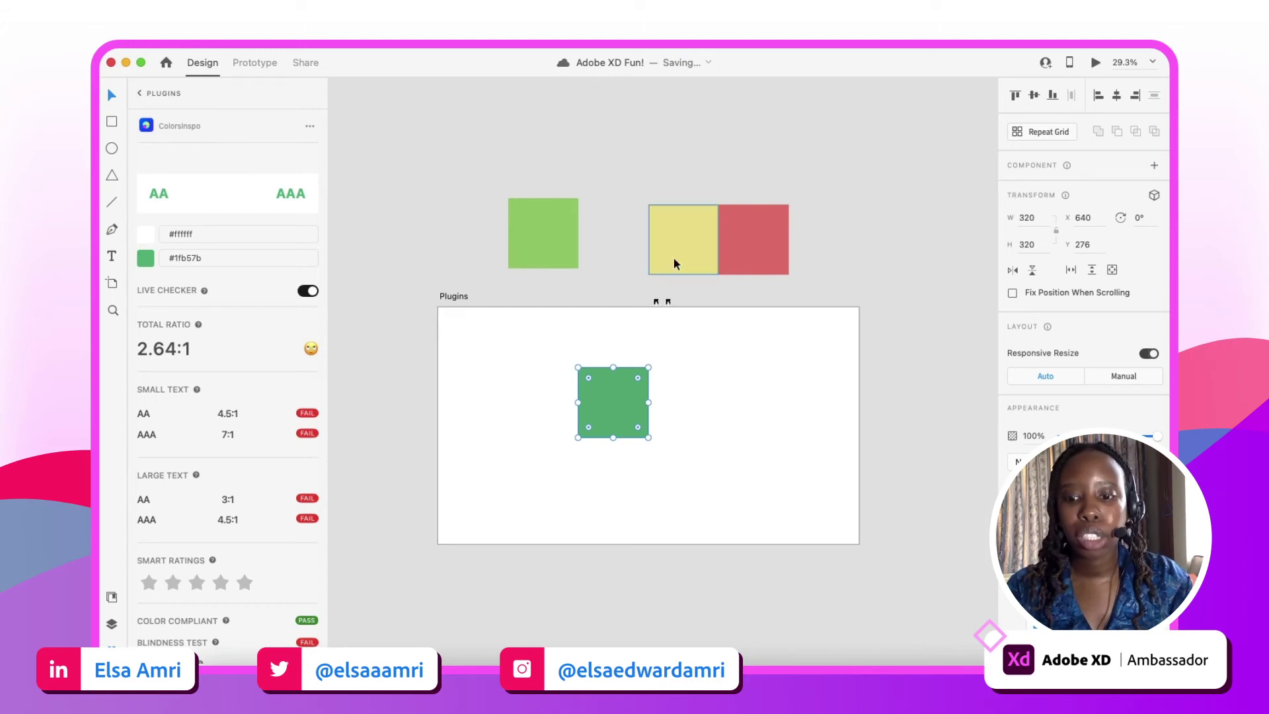
# Step: Place the yellow #ece58a swatch below the green one and select both, testing 2.02:1
pyautogui.moveTo(676, 250); pyautogui.dragTo(608, 431)
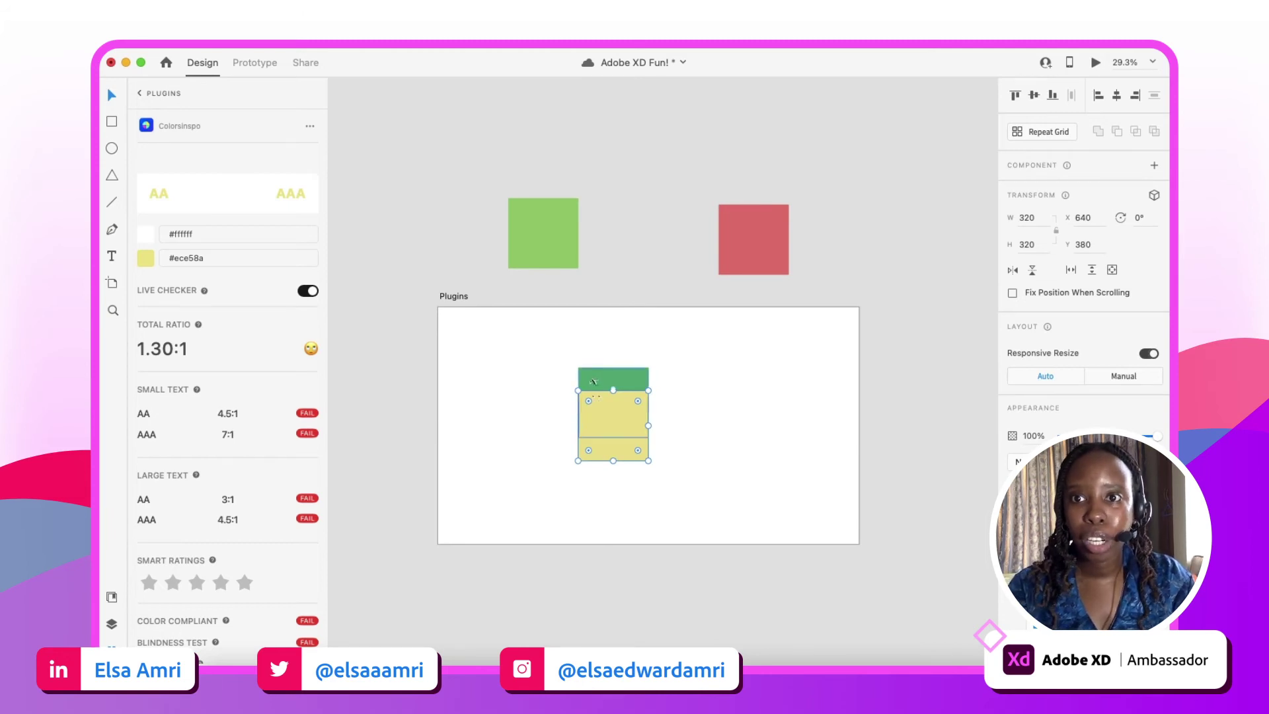
pyautogui.press('super+a')
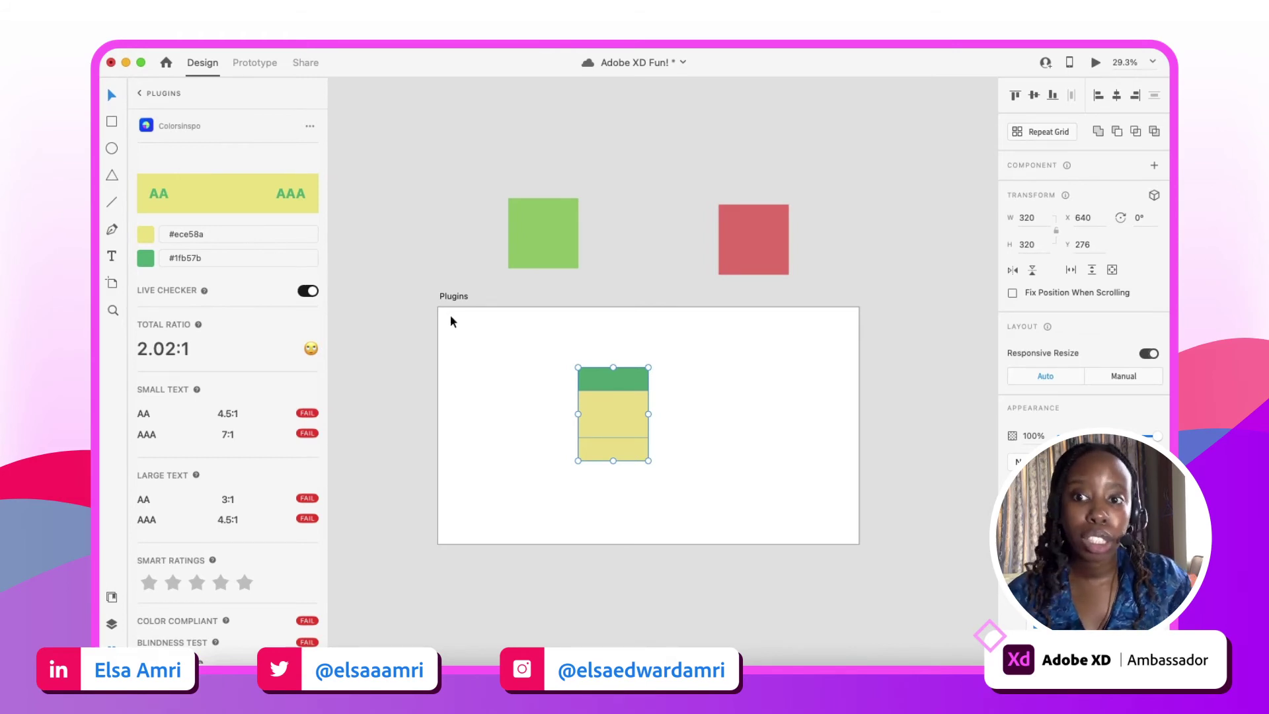
pyautogui.scroll(-2, 261, 423)
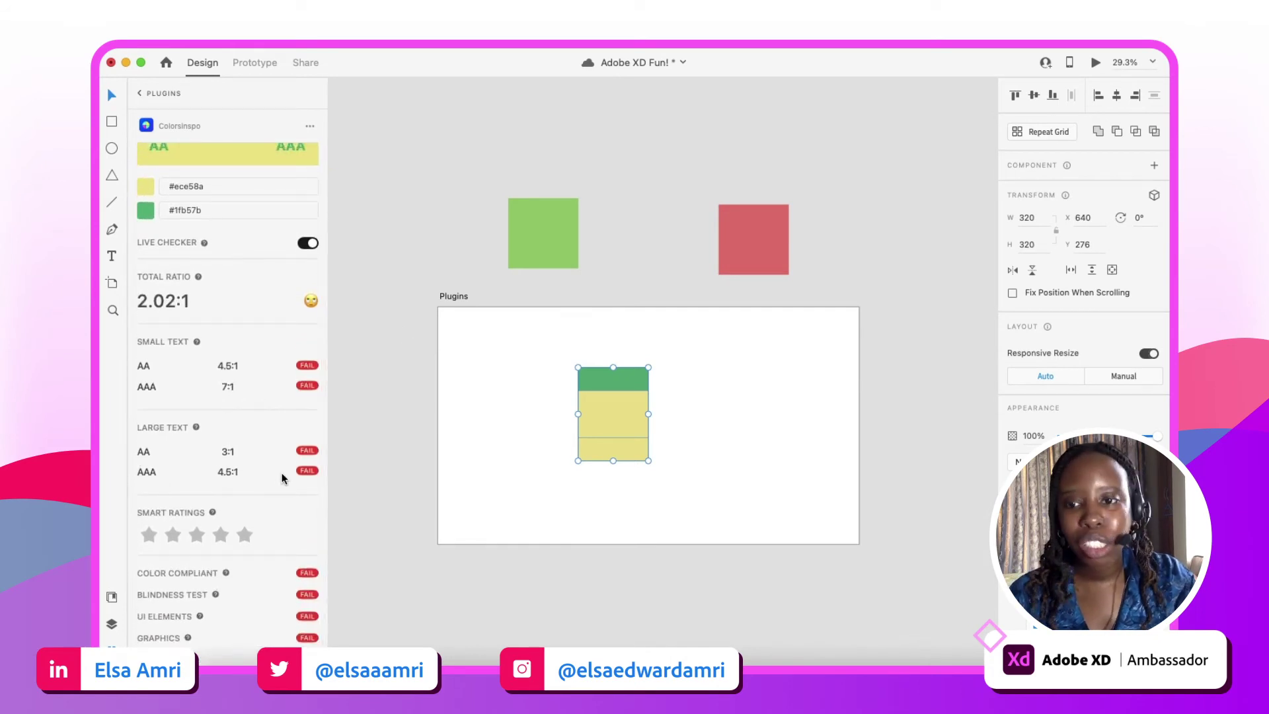
pyautogui.scroll(2, 282, 473)
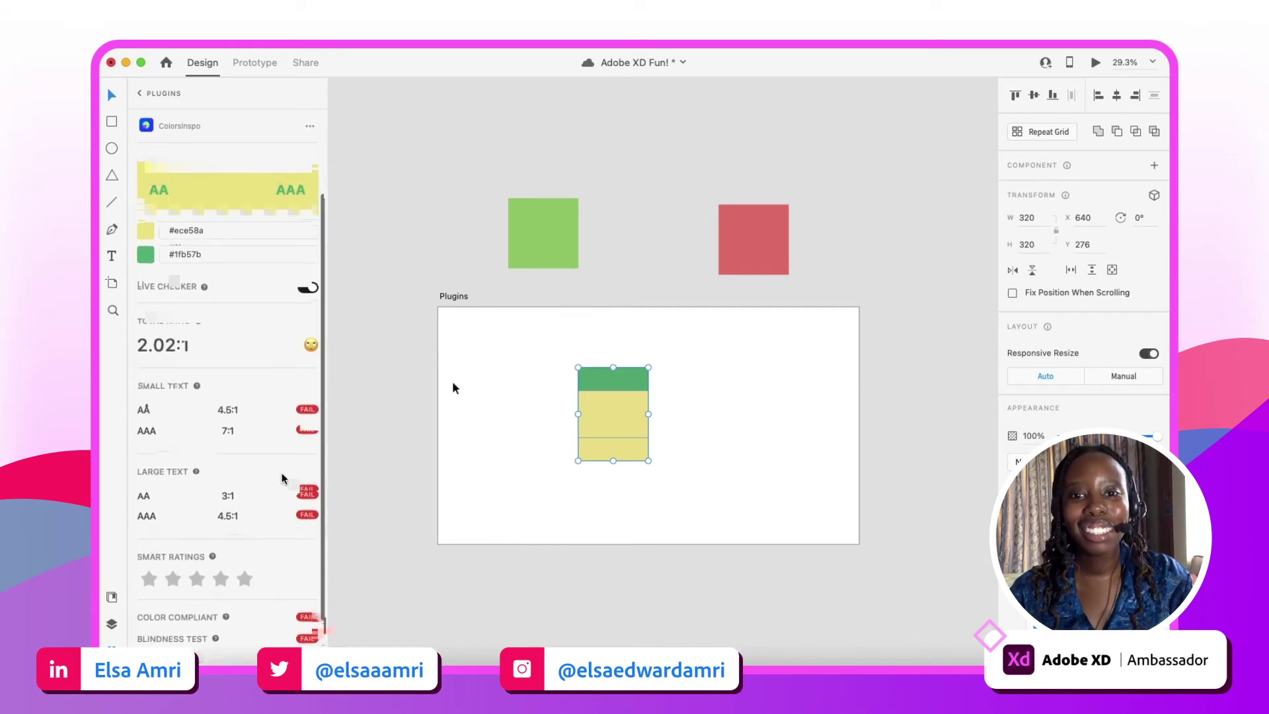
pyautogui.click(739, 380)
pyautogui.click(606, 388)
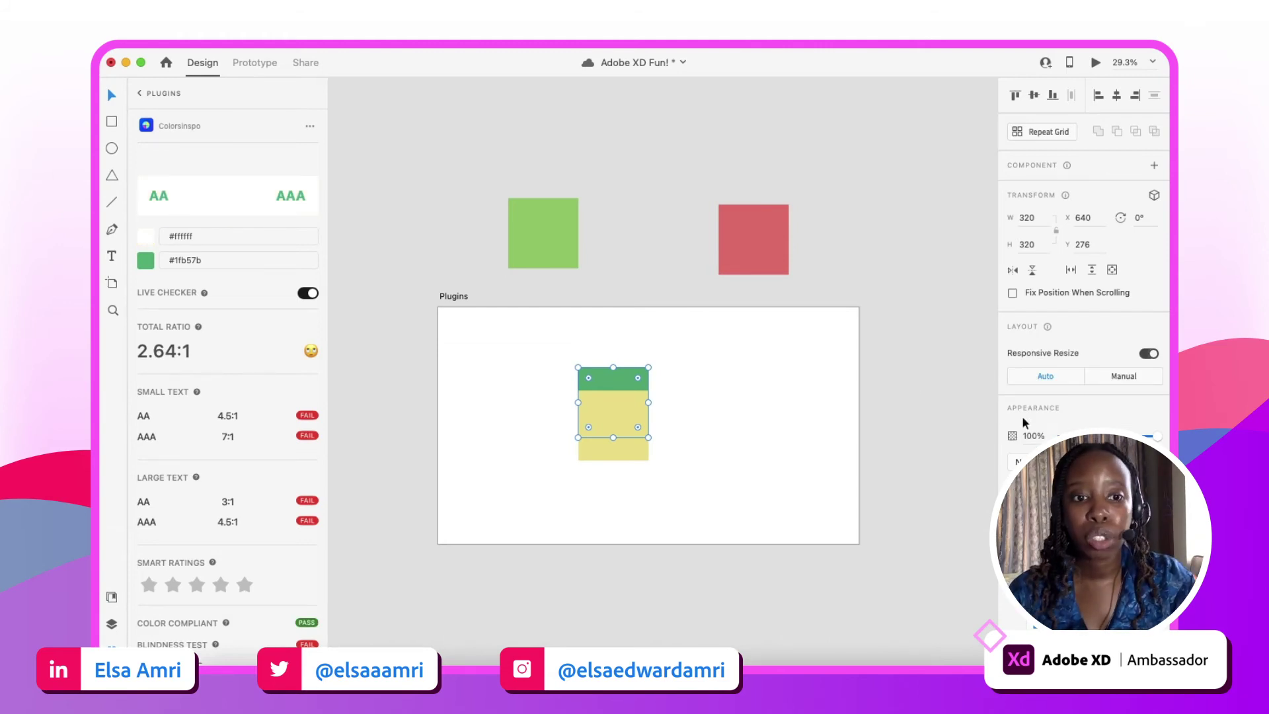
# Step: Darken the top strip's fill to #00623C so it passes contrast against white
pyautogui.click(1025, 516)
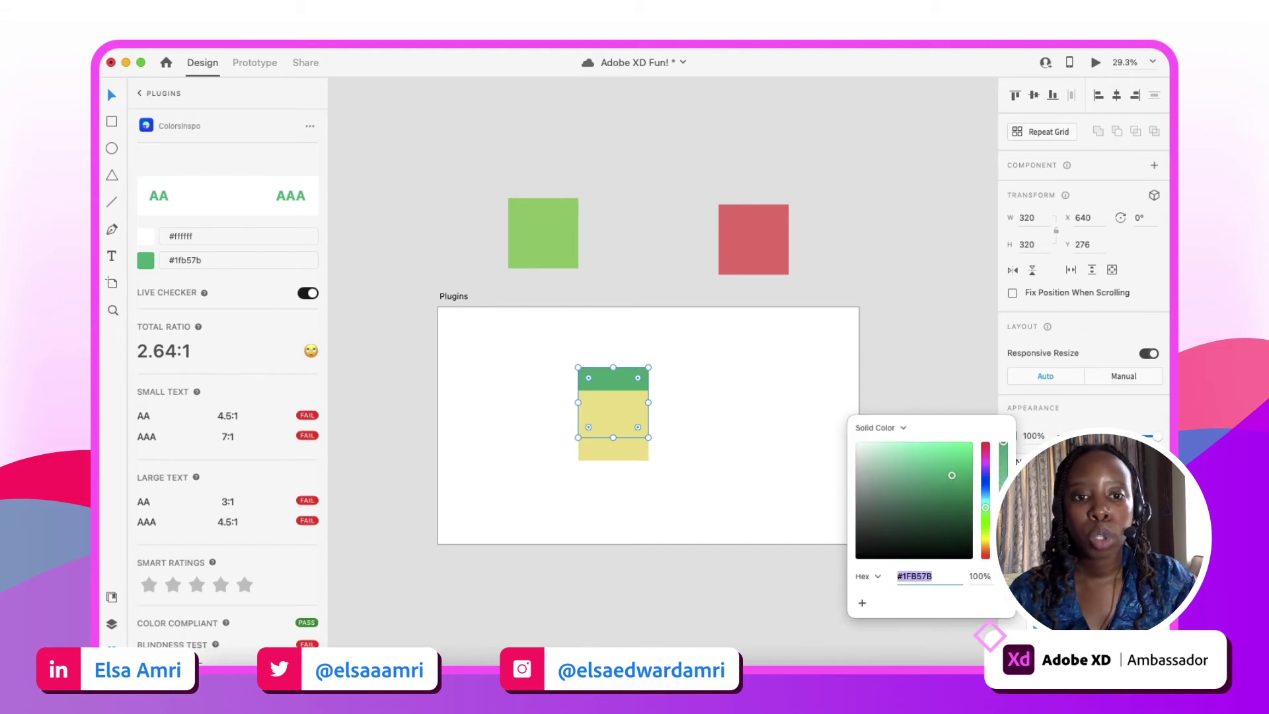
pyautogui.click(956, 490)
pyautogui.moveTo(957, 489); pyautogui.dragTo(972, 513)
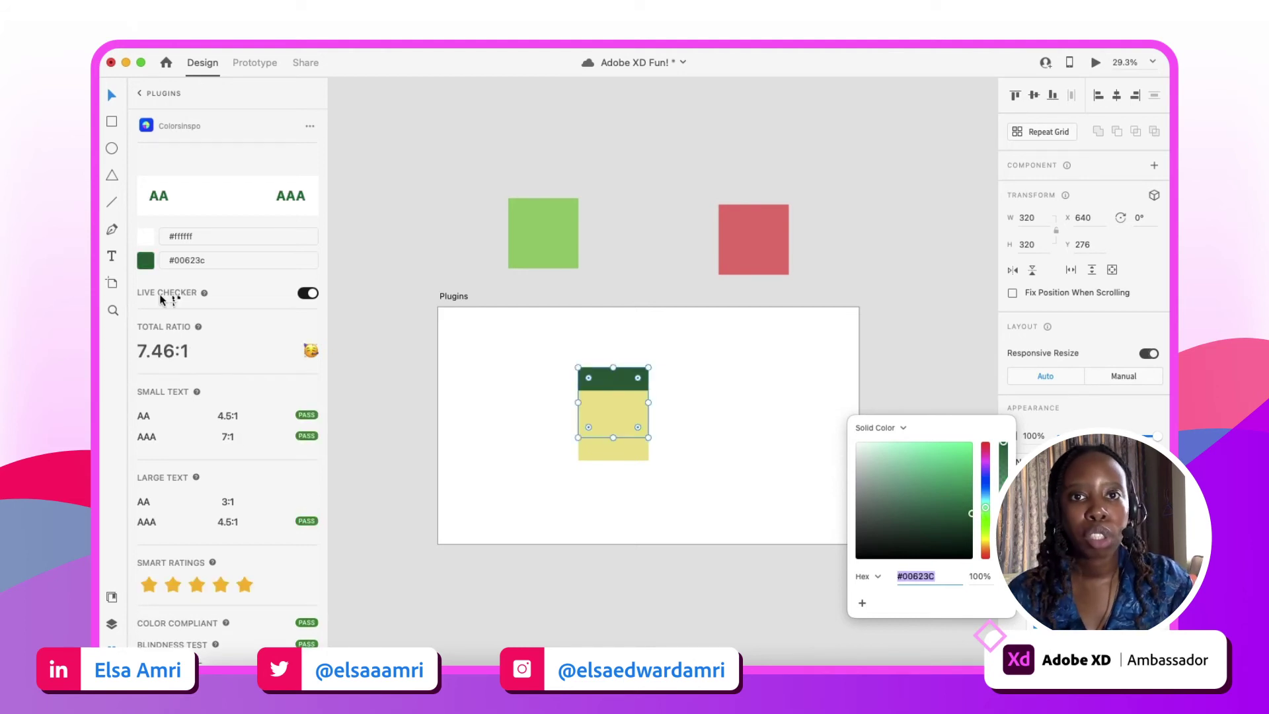
pyautogui.moveTo(180, 298)
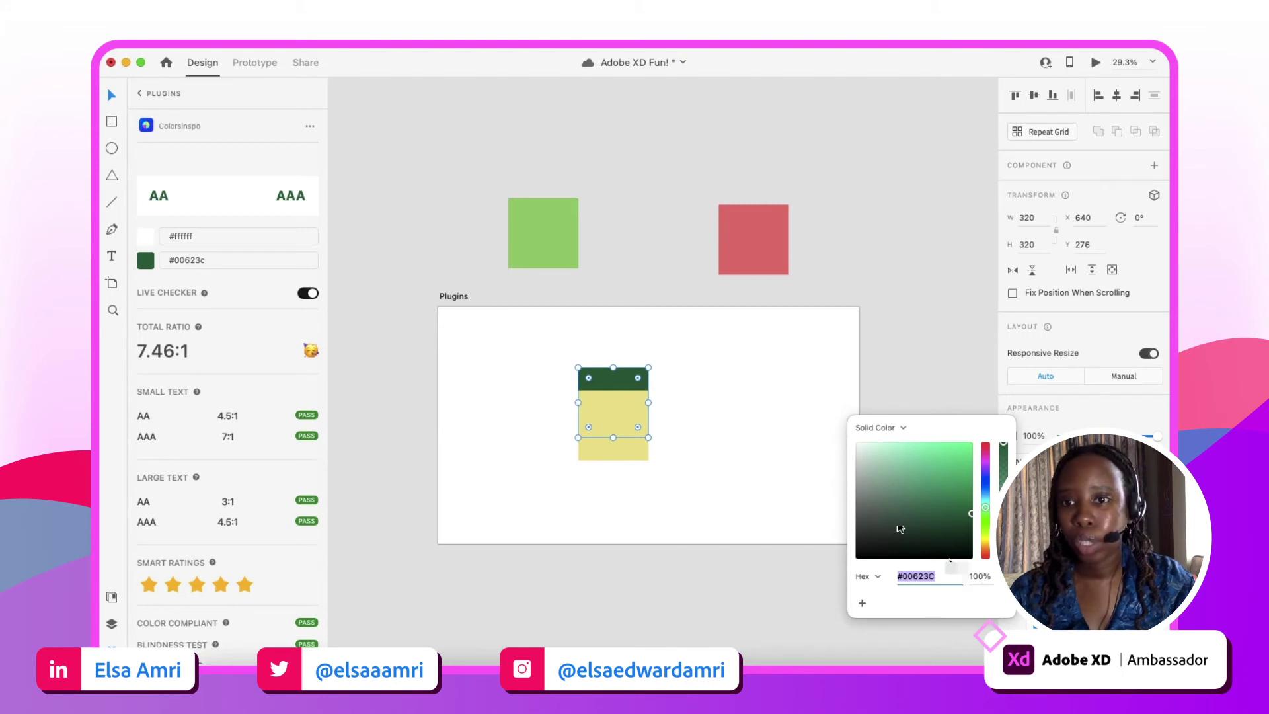
pyautogui.press('Escape')
# Step: Add the yellow rectangle to the selection to compare: 5.73:1, AA passes, small-text AAA fails
pyautogui.scroll(-2, 212, 425)
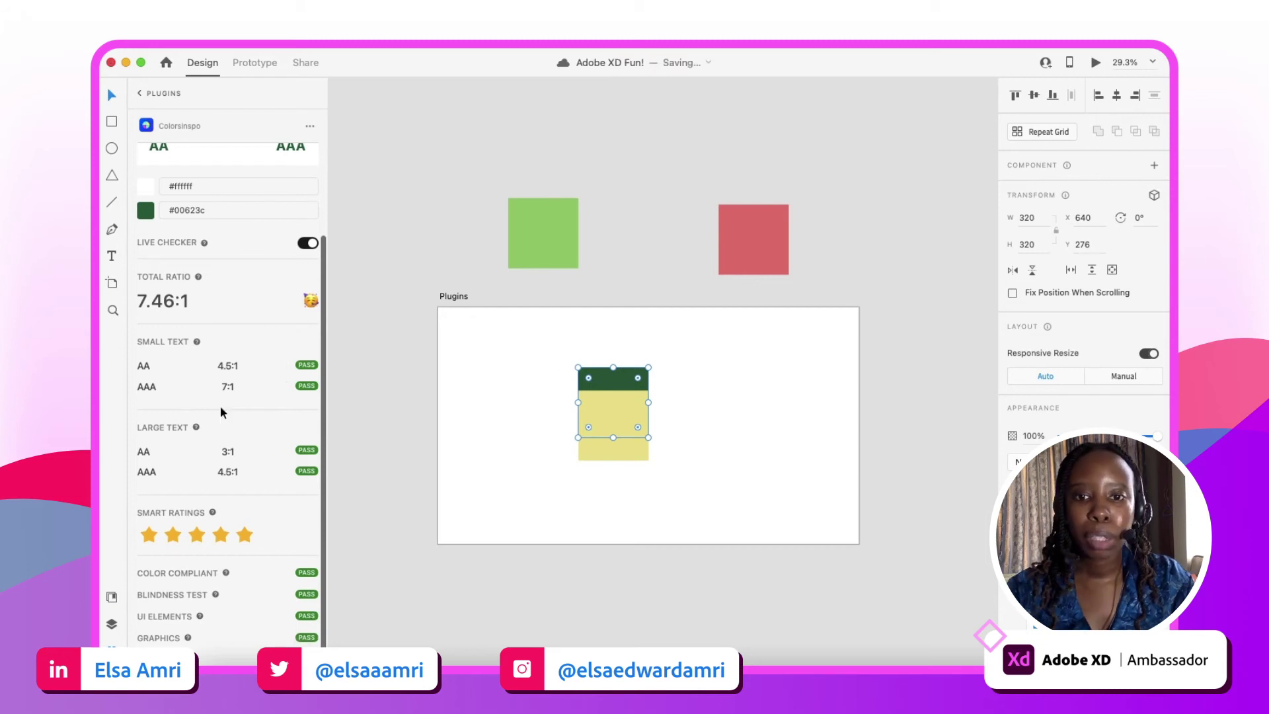
pyautogui.keyDown('shift'); pyautogui.click(617, 430); pyautogui.keyUp('shift')
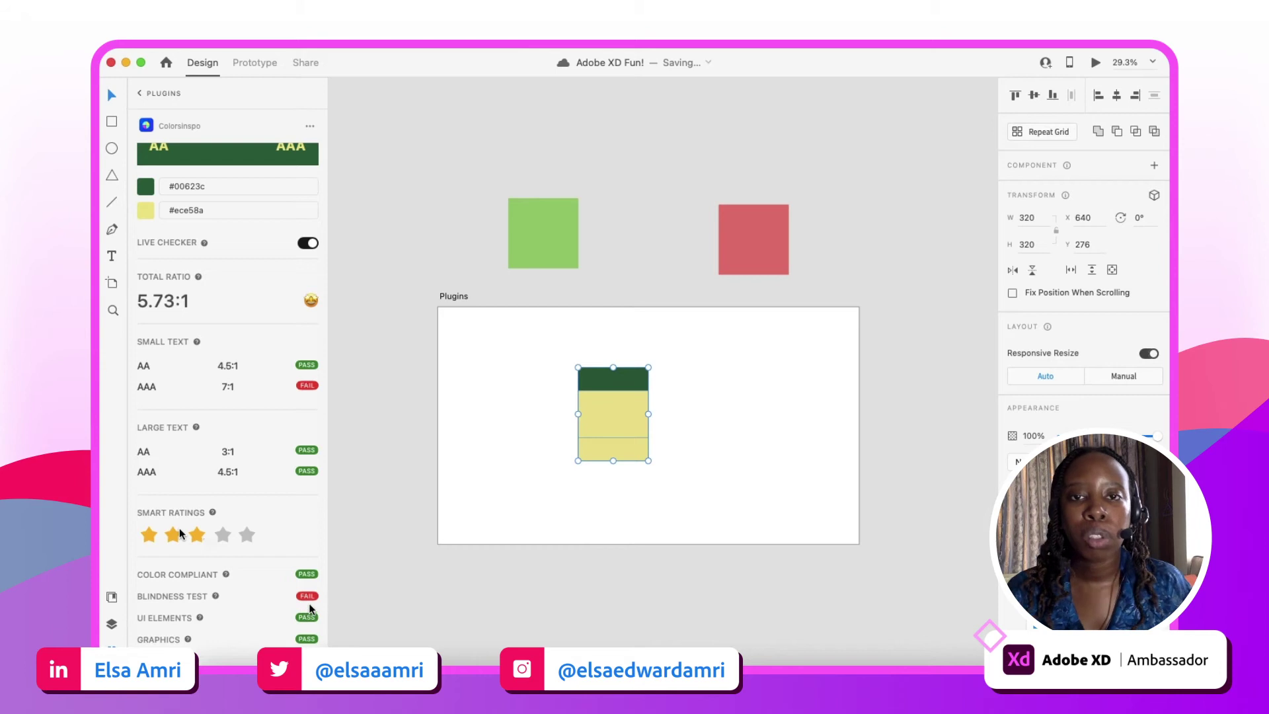
pyautogui.scroll(2, 316, 601)
pyautogui.scroll(1, 316, 600)
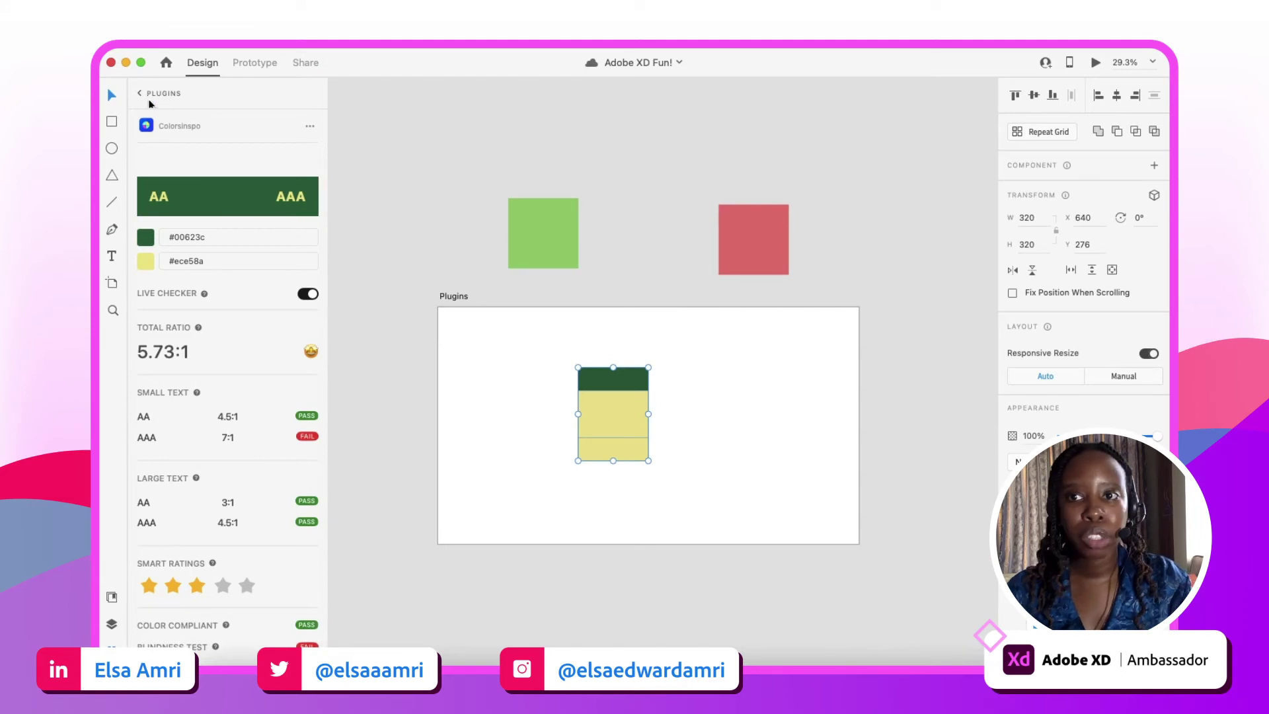
pyautogui.scroll(3, 165, 134)
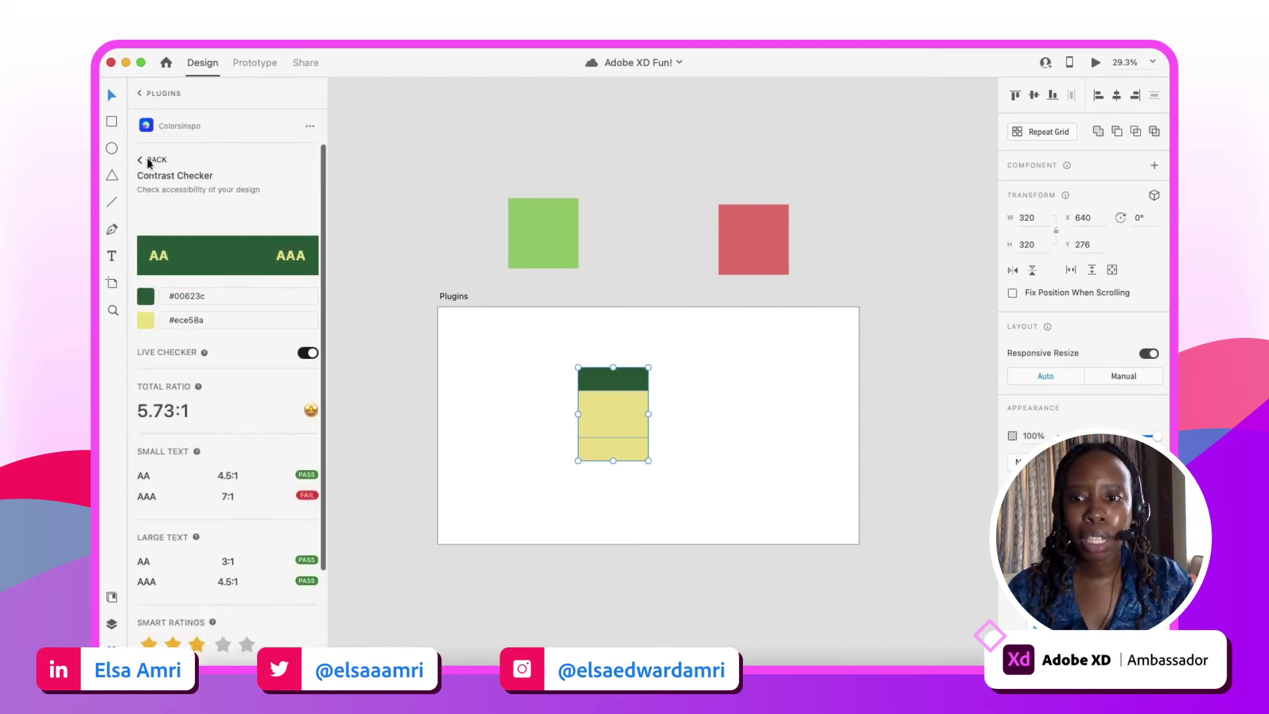
# Step: Return to the Colorsinspo tool list and browse Color Wheel, Brand Colors and Gradient Shades
pyautogui.click(150, 166)
pyautogui.scroll(-8, 229, 286)
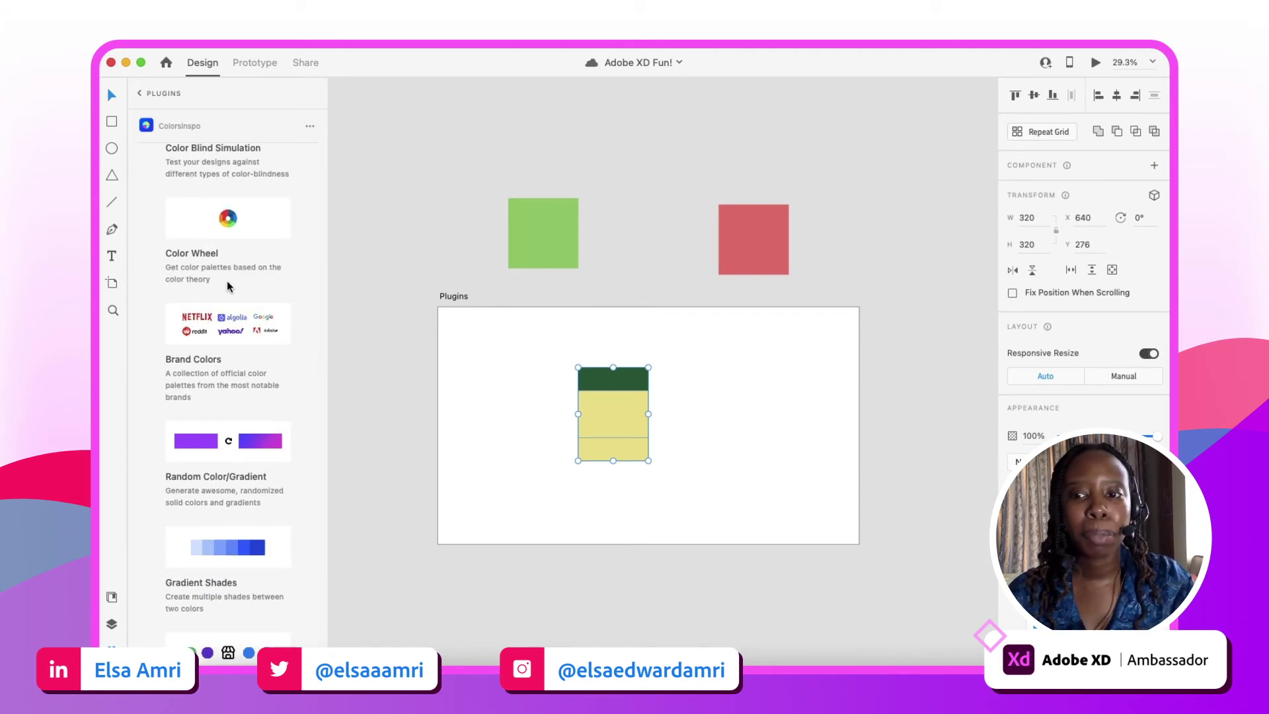
pyautogui.scroll(-5, 227, 280)
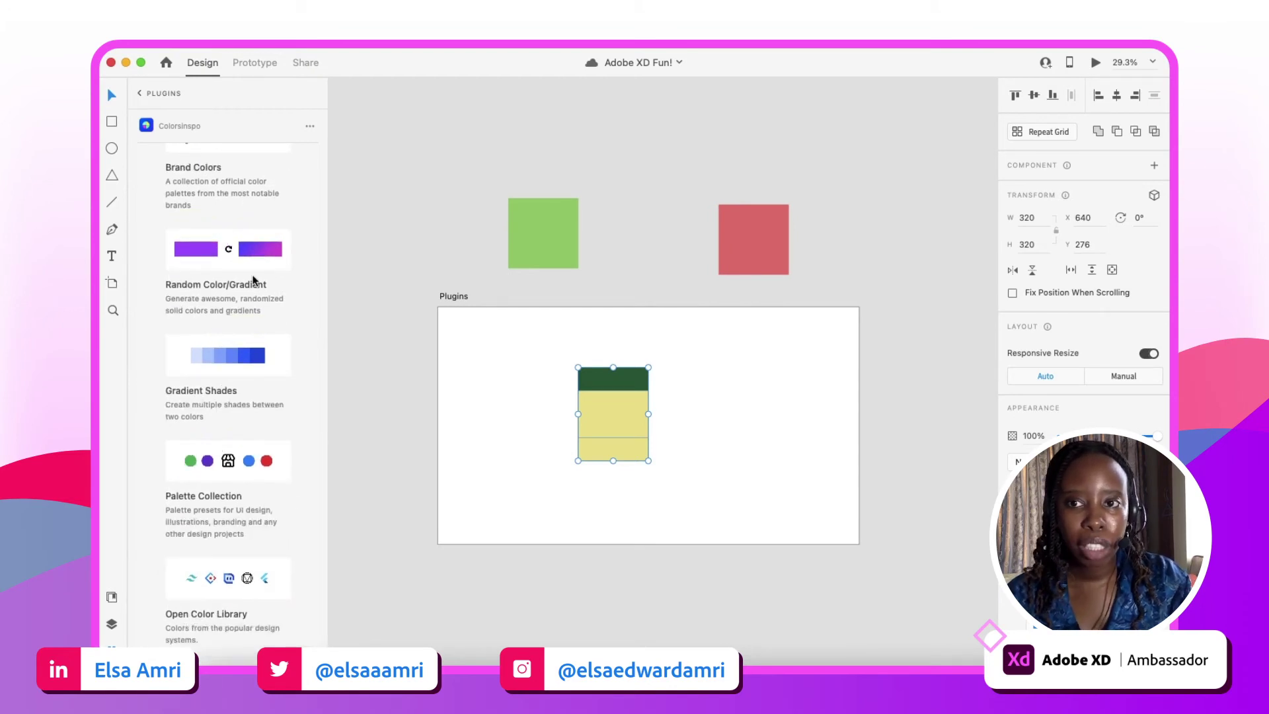
pyautogui.scroll(5, 253, 280)
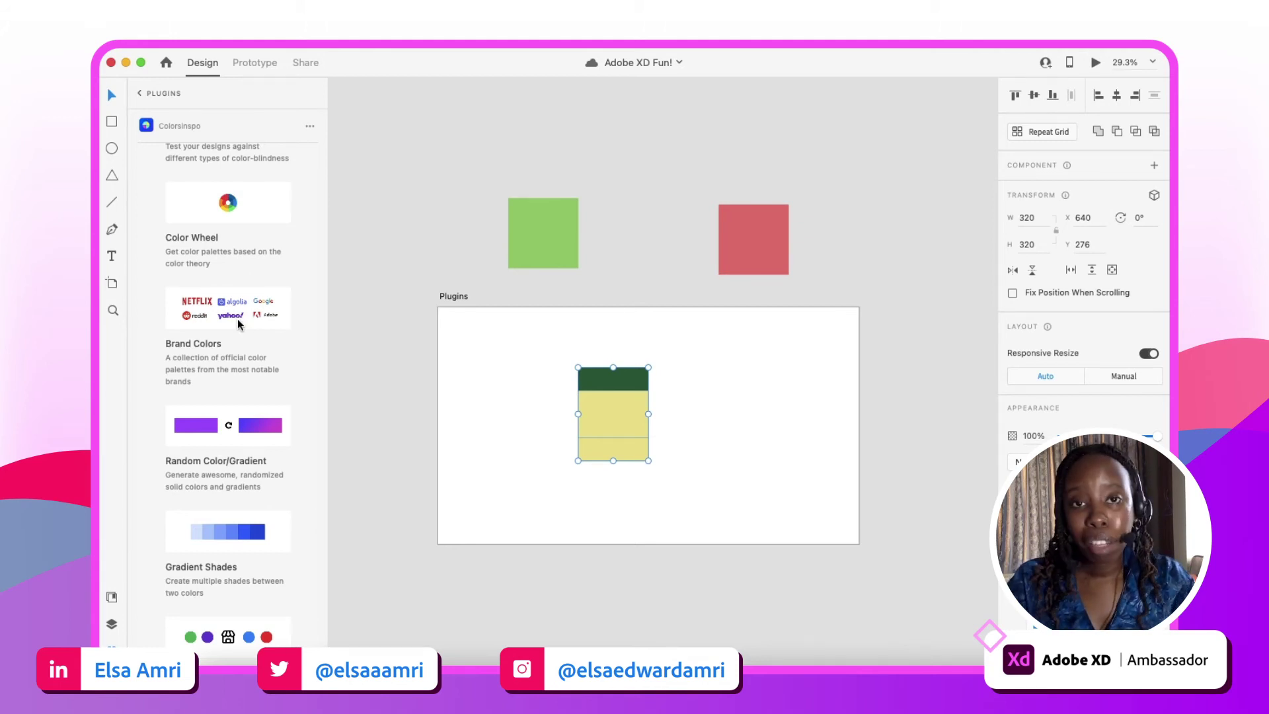
# Step: Switch Colorsinspo's Random Color/Gradient tool to Gradient and deselect the rectangles
pyautogui.click(180, 453)
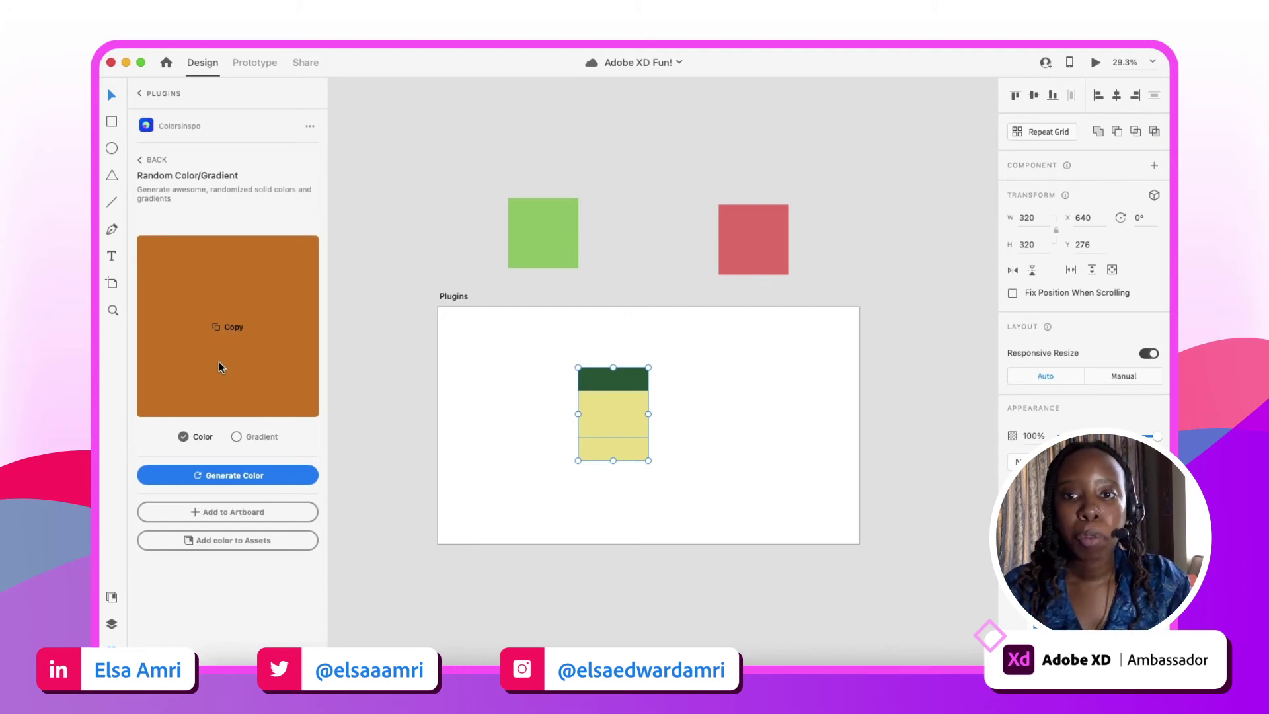
pyautogui.click(236, 437)
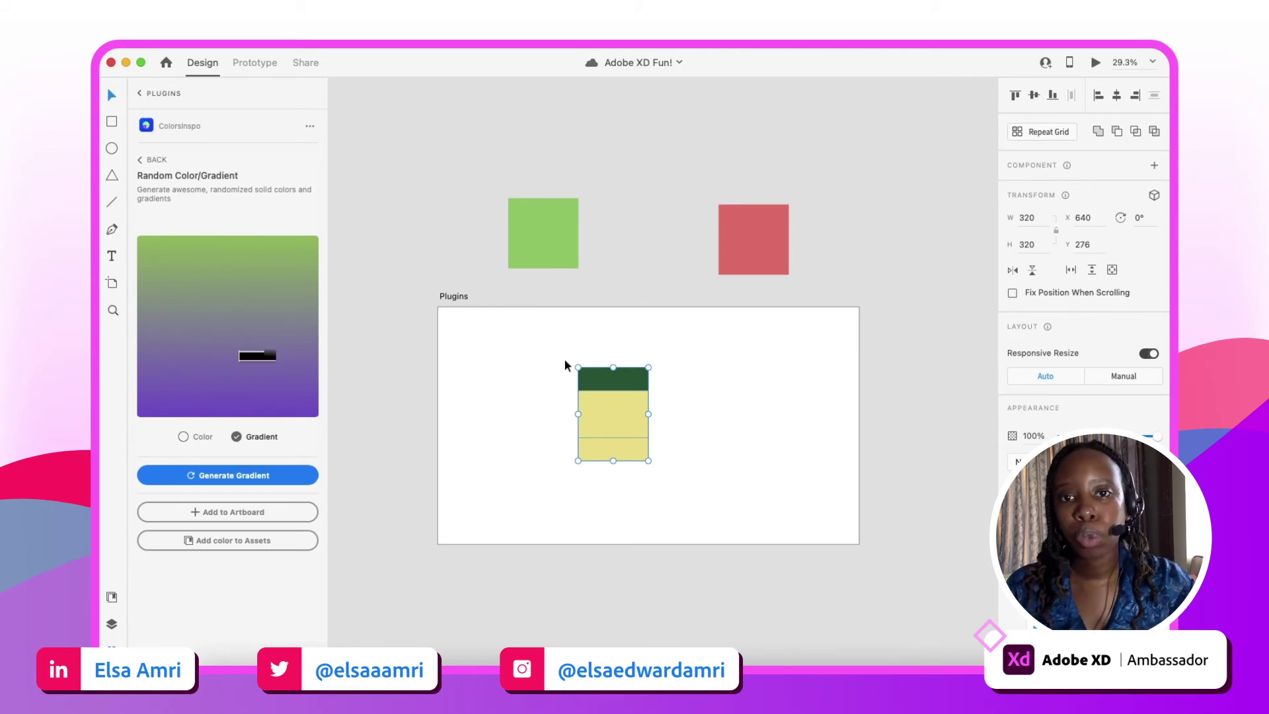
pyautogui.click(561, 324)
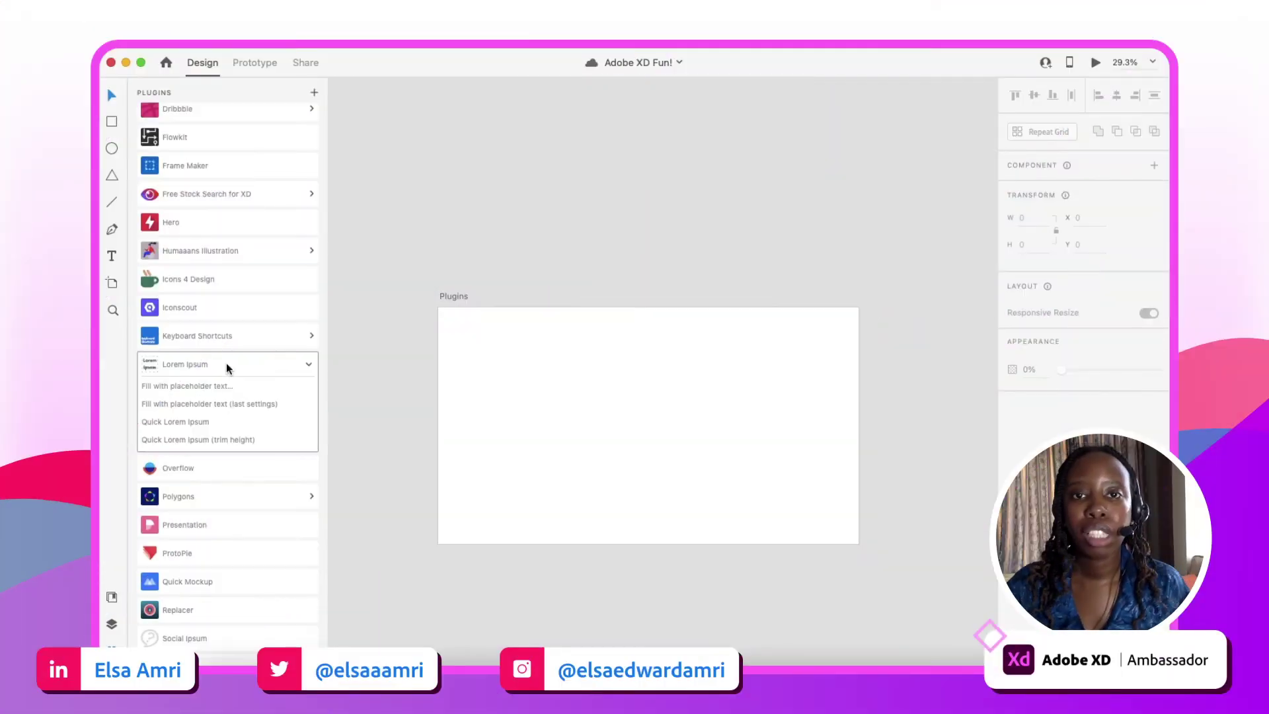
# Step: Re-expand the Lorem Ipsum entry to reveal its four placeholder-text commands
pyautogui.click(226, 362)
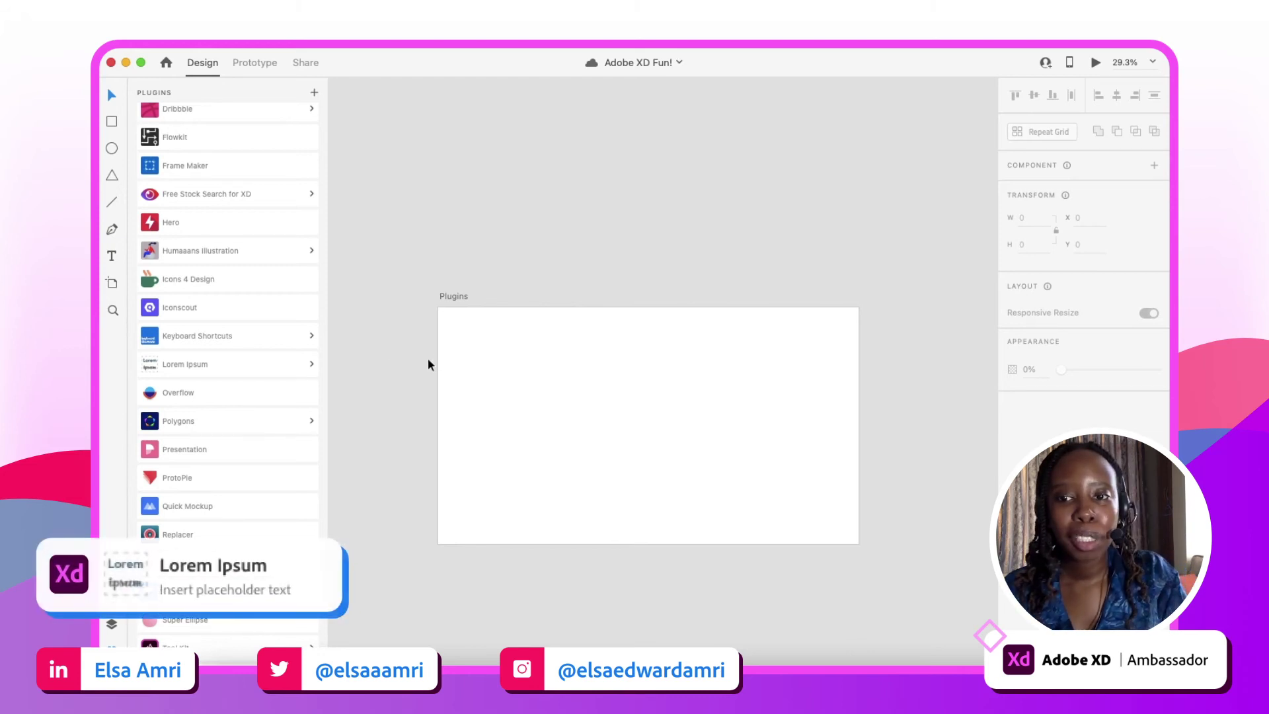
pyautogui.click(311, 367)
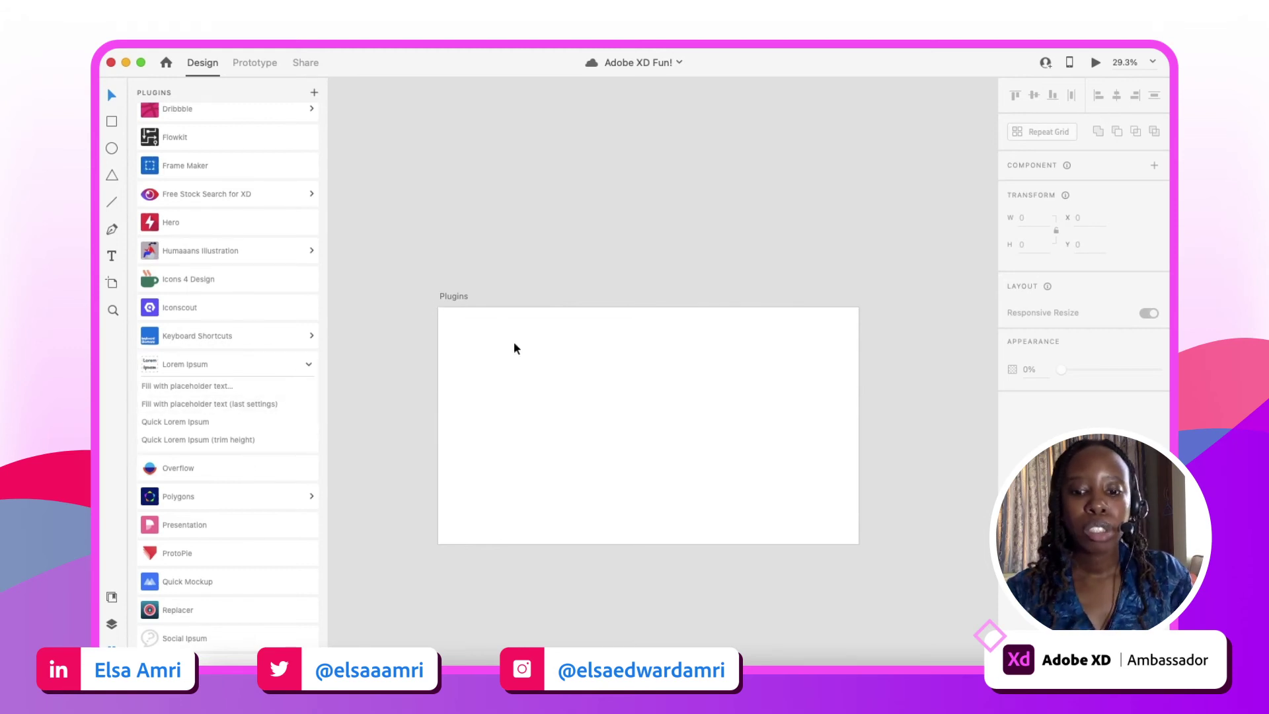
# Step: Add a text object reading 'Testing' on the Plugins artboard
pyautogui.scroll(2, 563, 376)
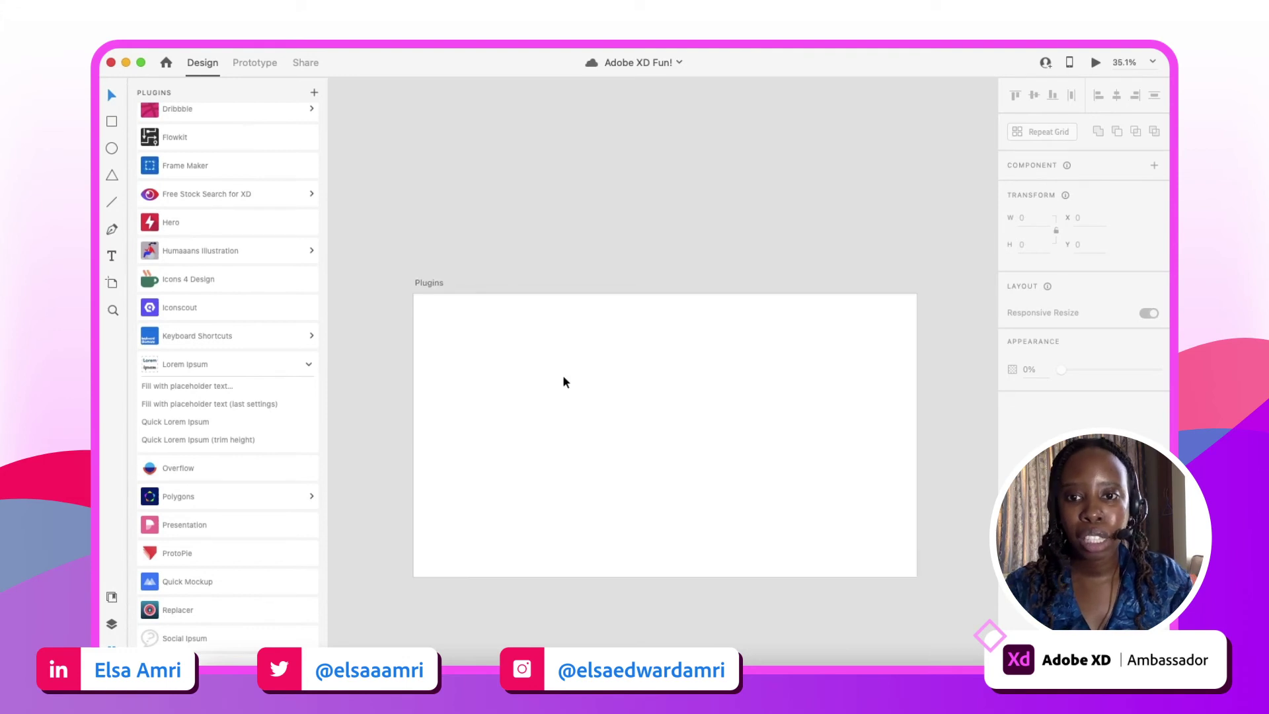
pyautogui.press('t')
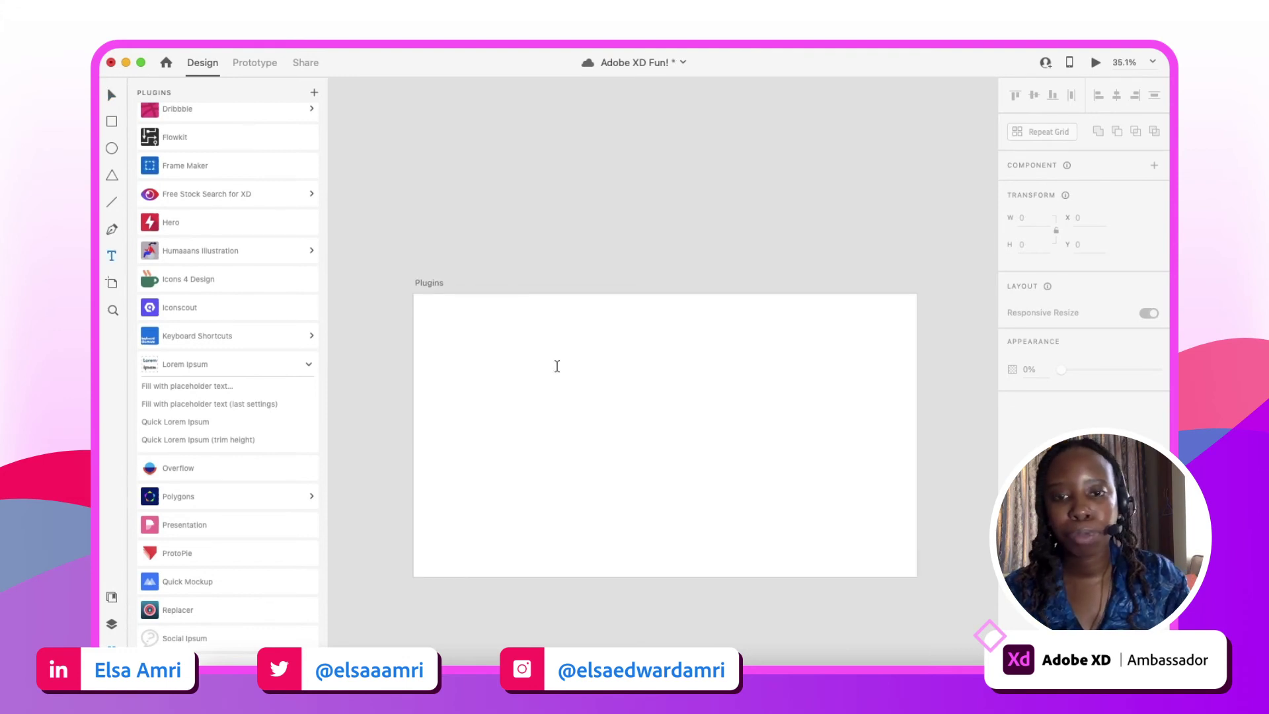
pyautogui.click(557, 368)
pyautogui.write('Testing')
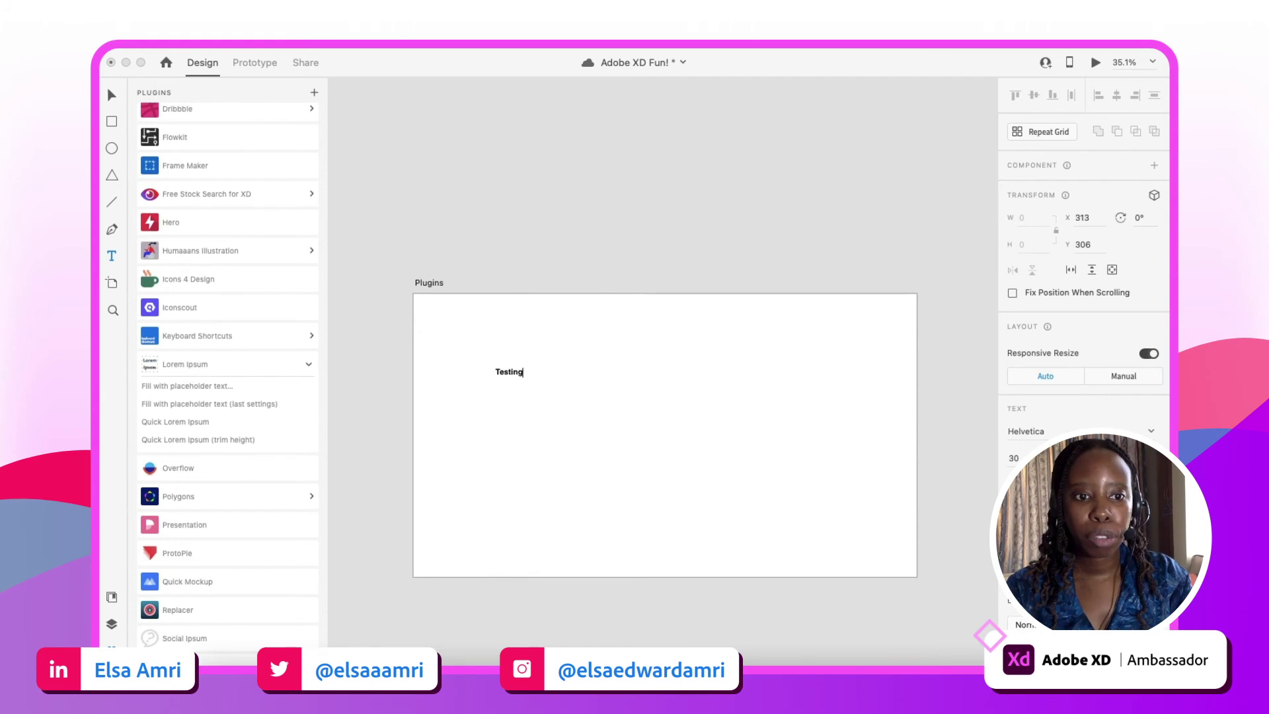
pyautogui.press('Escape')
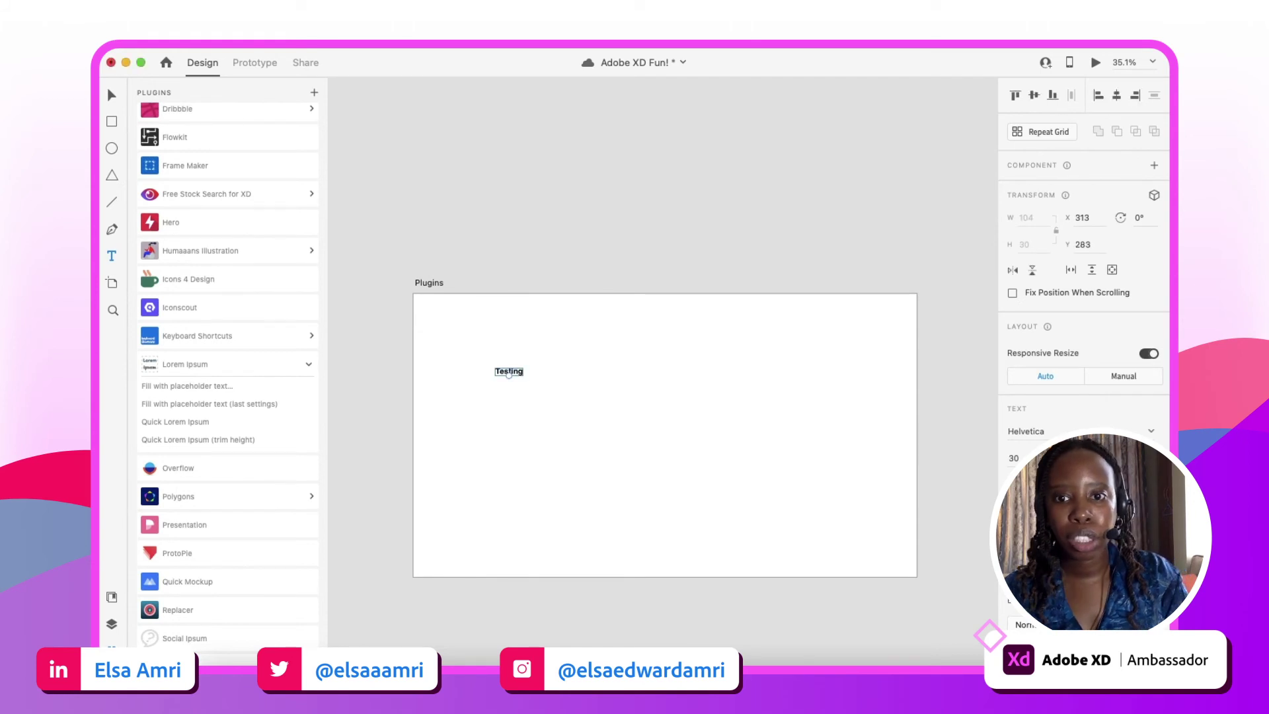
# Step: Enlarge the Testing text into a 342×292 area text box and save
pyautogui.press('v')
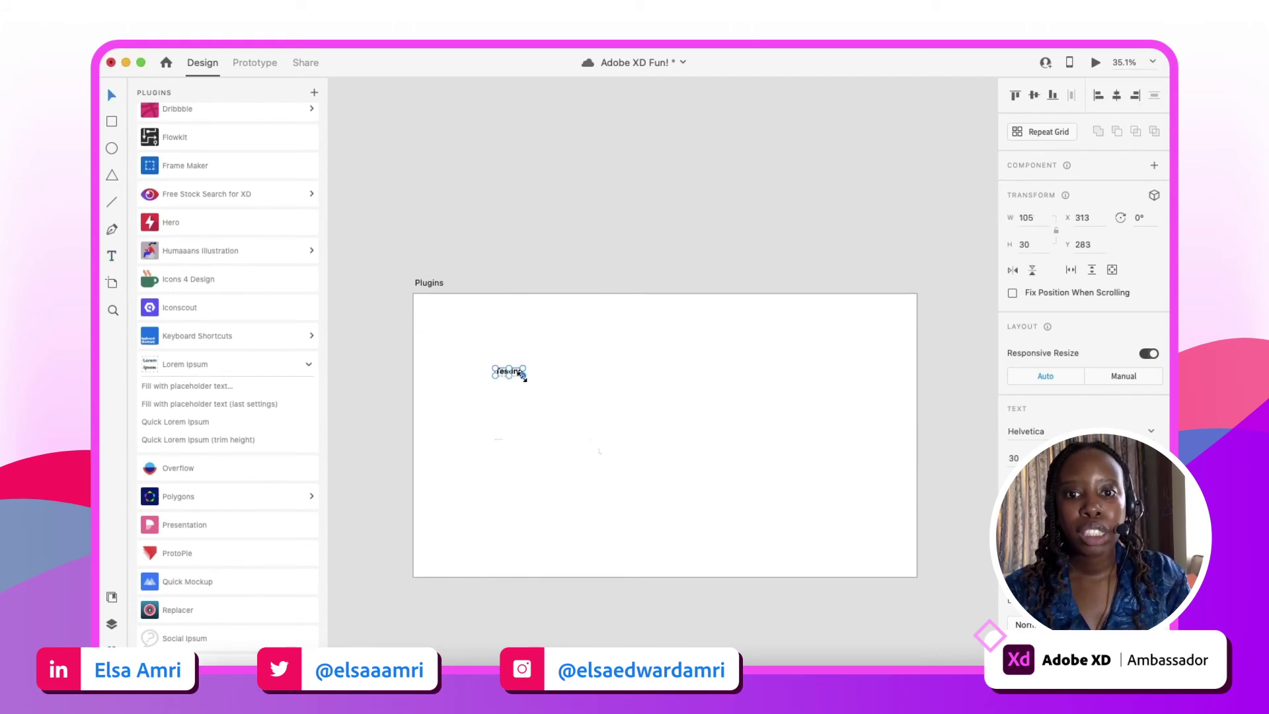
pyautogui.moveTo(523, 377); pyautogui.dragTo(584, 445)
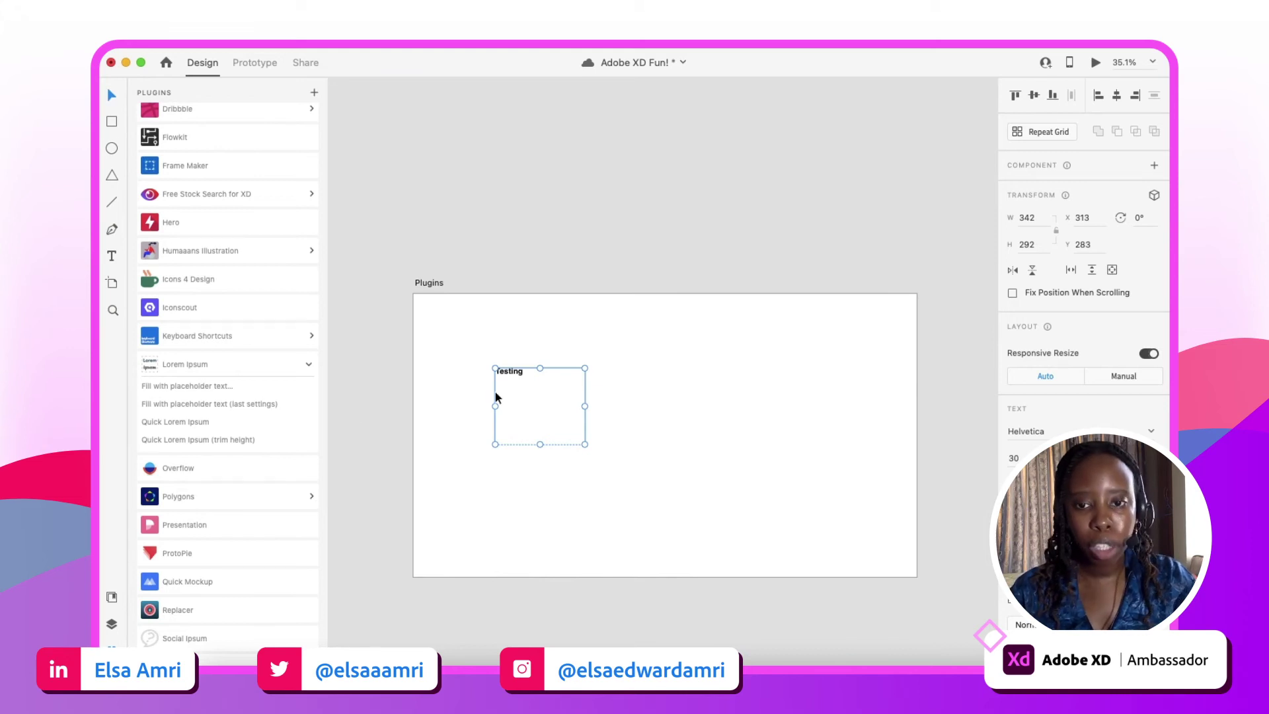
pyautogui.scroll(3, 504, 441)
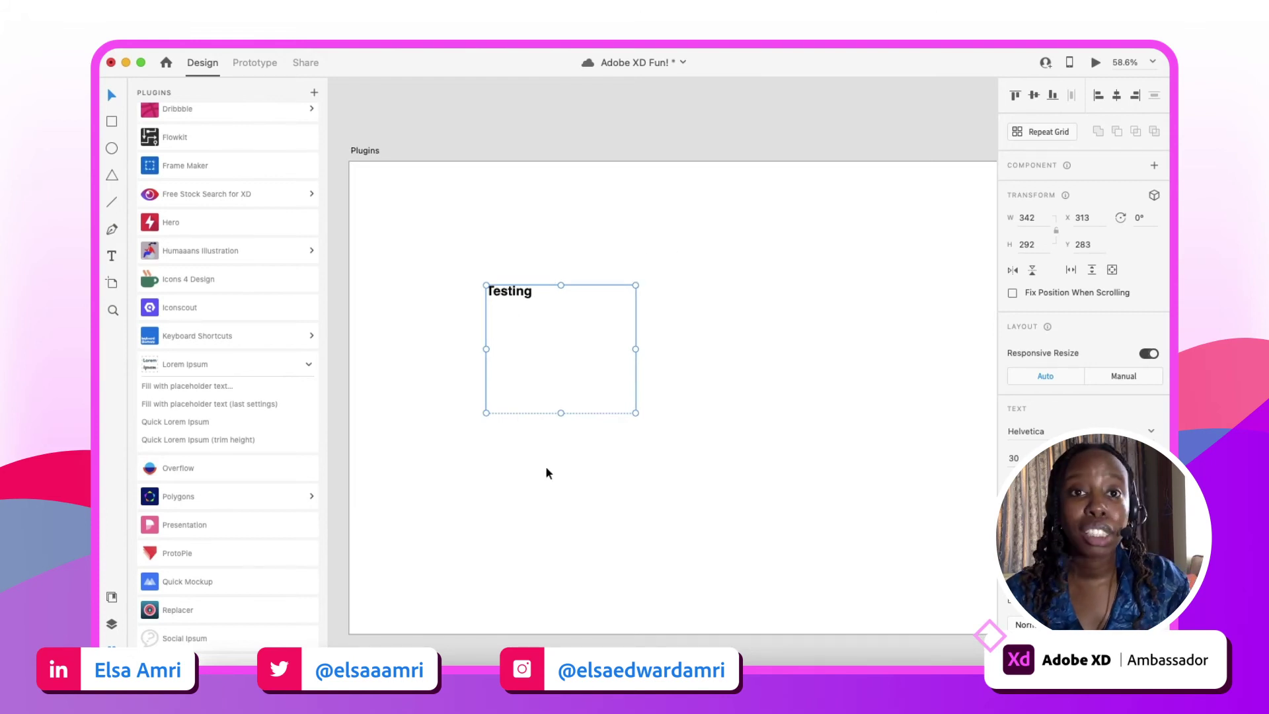
pyautogui.press('super+s')
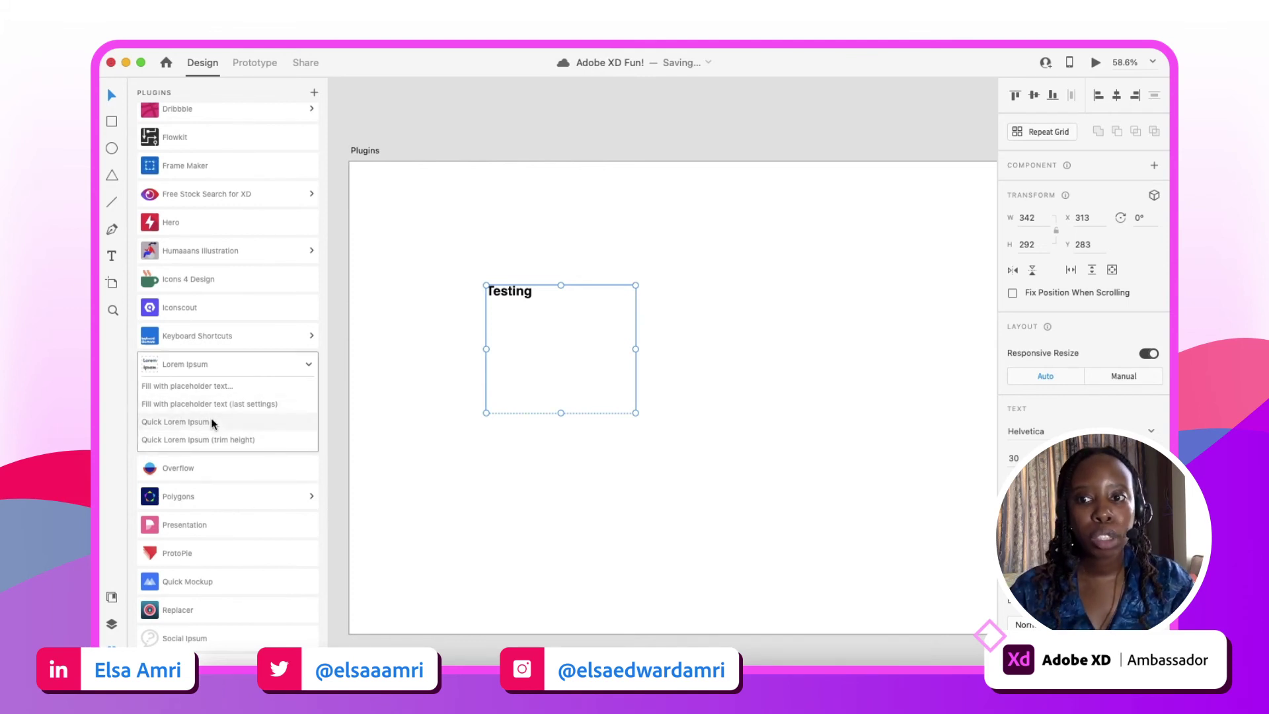
# Step: Review the Lorem Ipsum (Latin, Standard) and Period options, then cancel without inserting
pyautogui.click(186, 386)
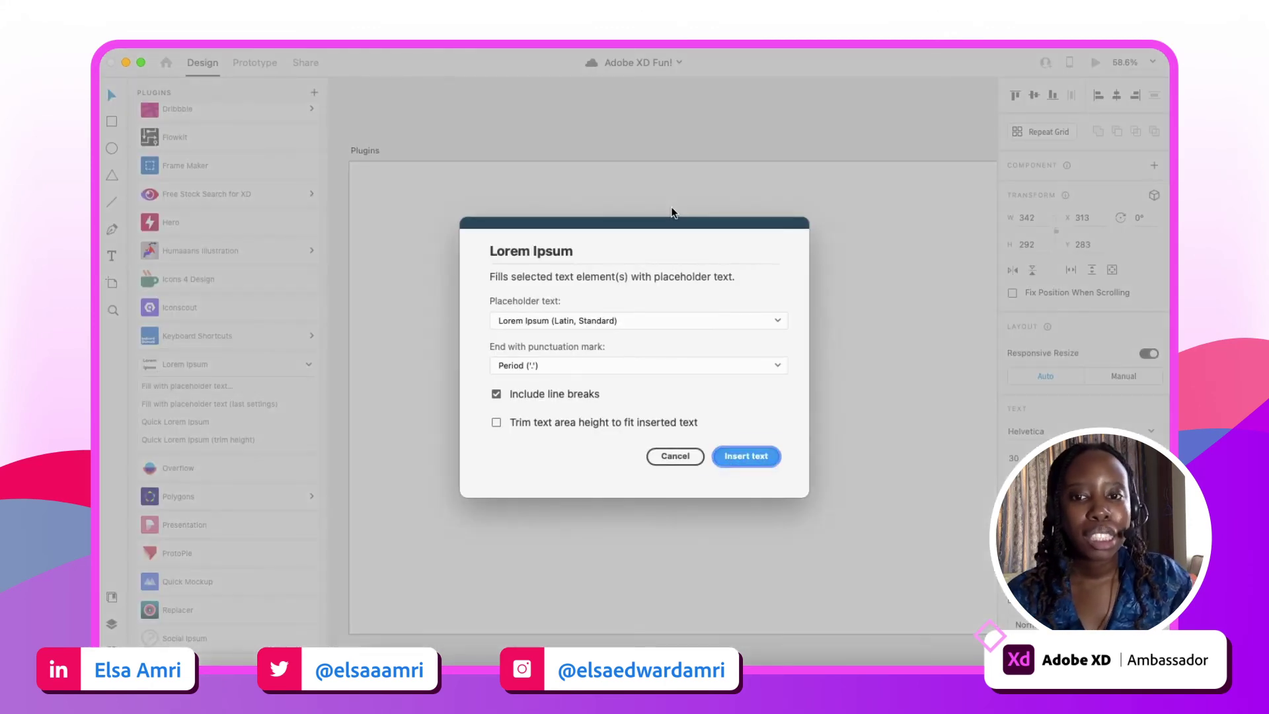
pyautogui.click(537, 322)
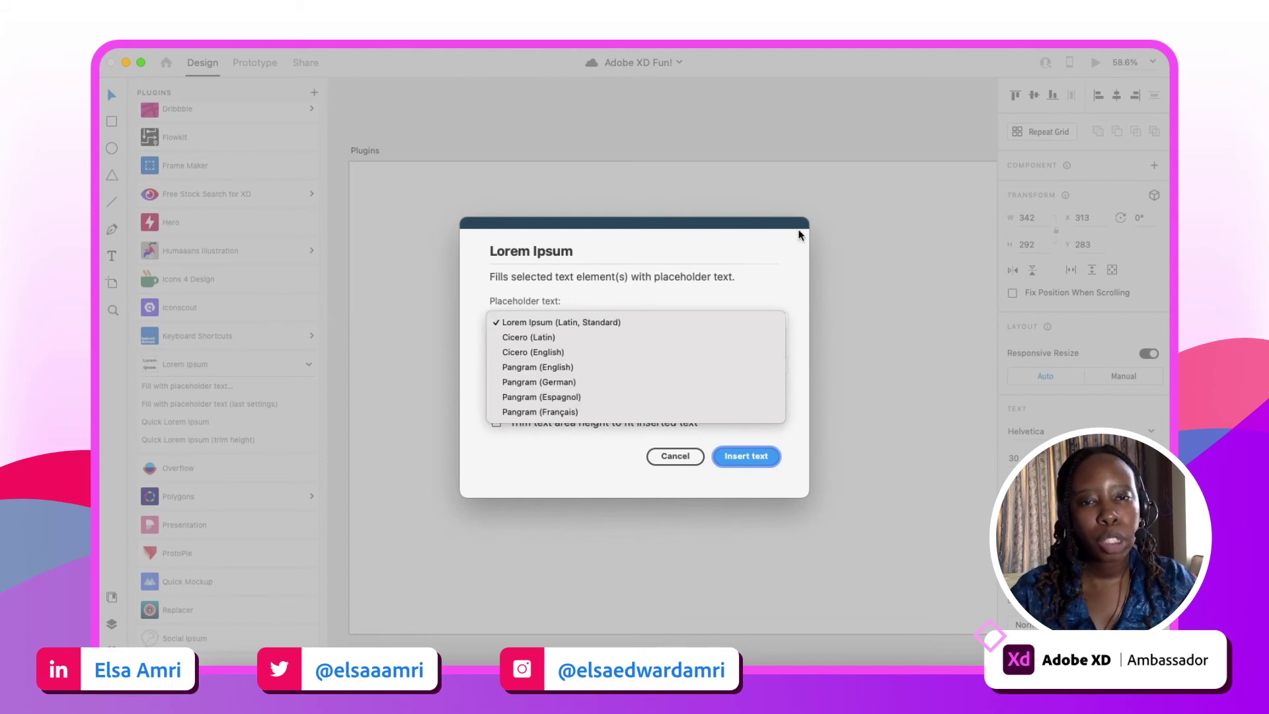
pyautogui.click(564, 274)
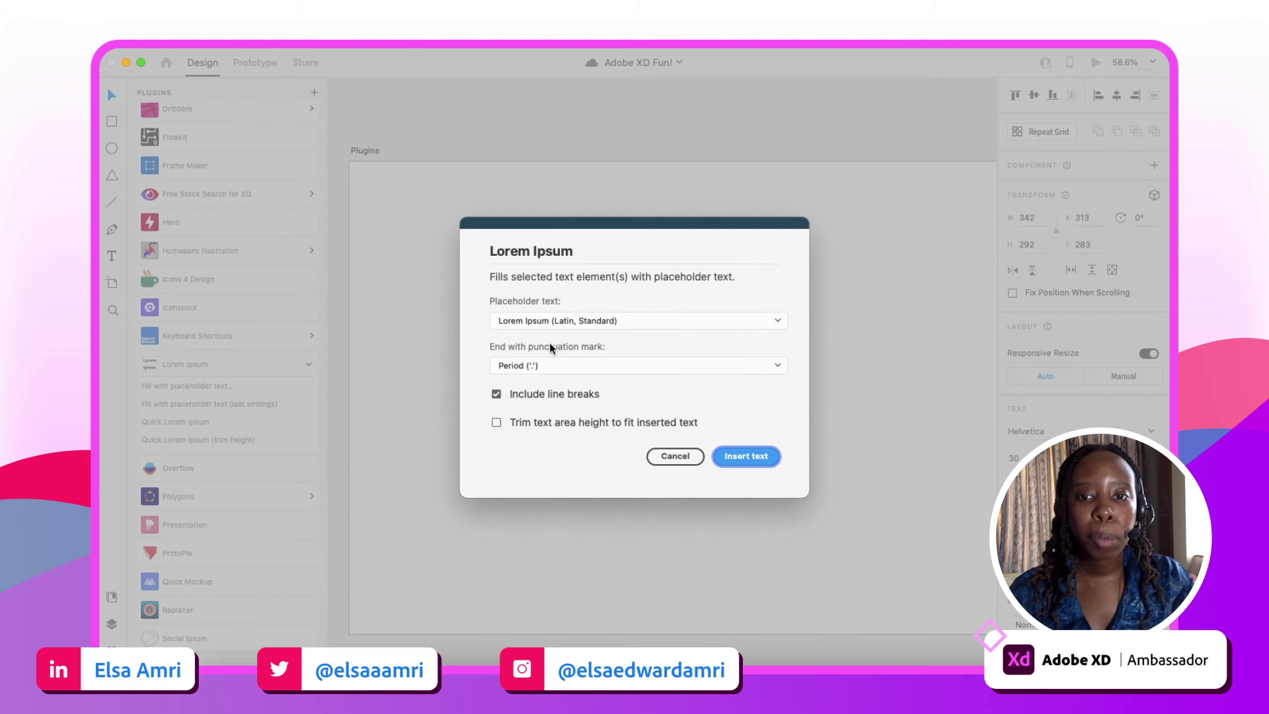
pyautogui.click(567, 368)
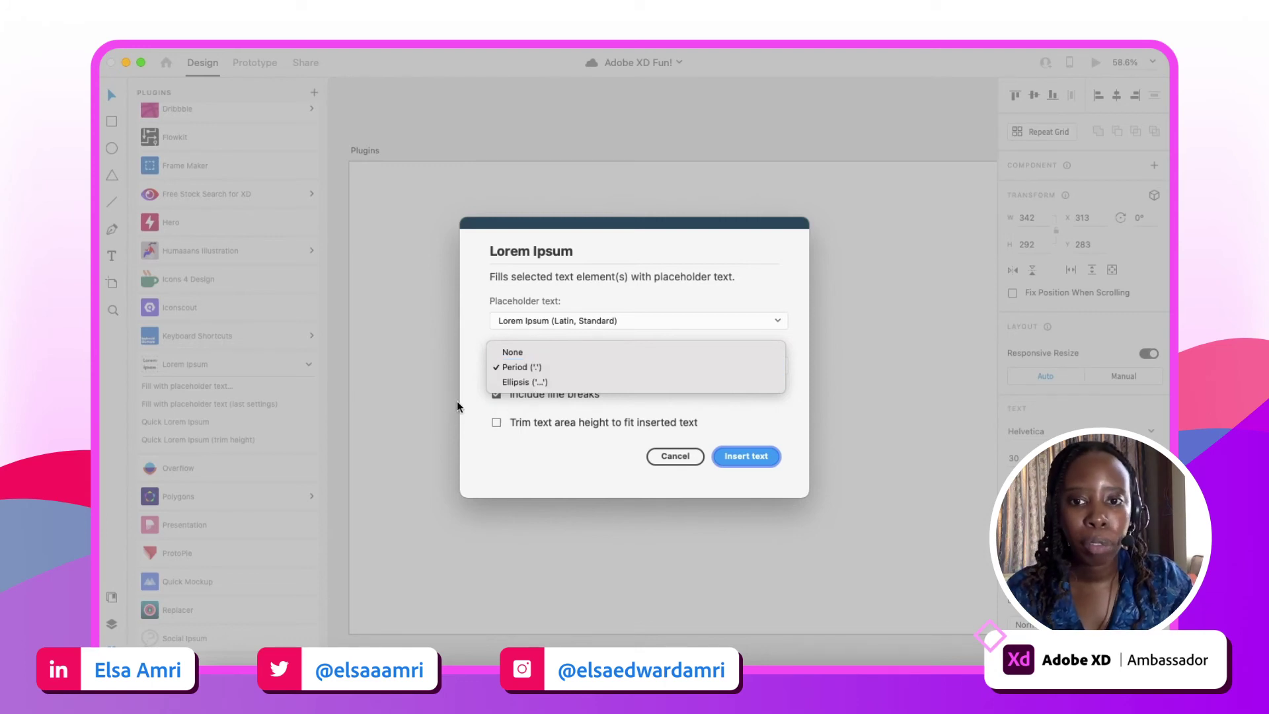
pyautogui.click(474, 382)
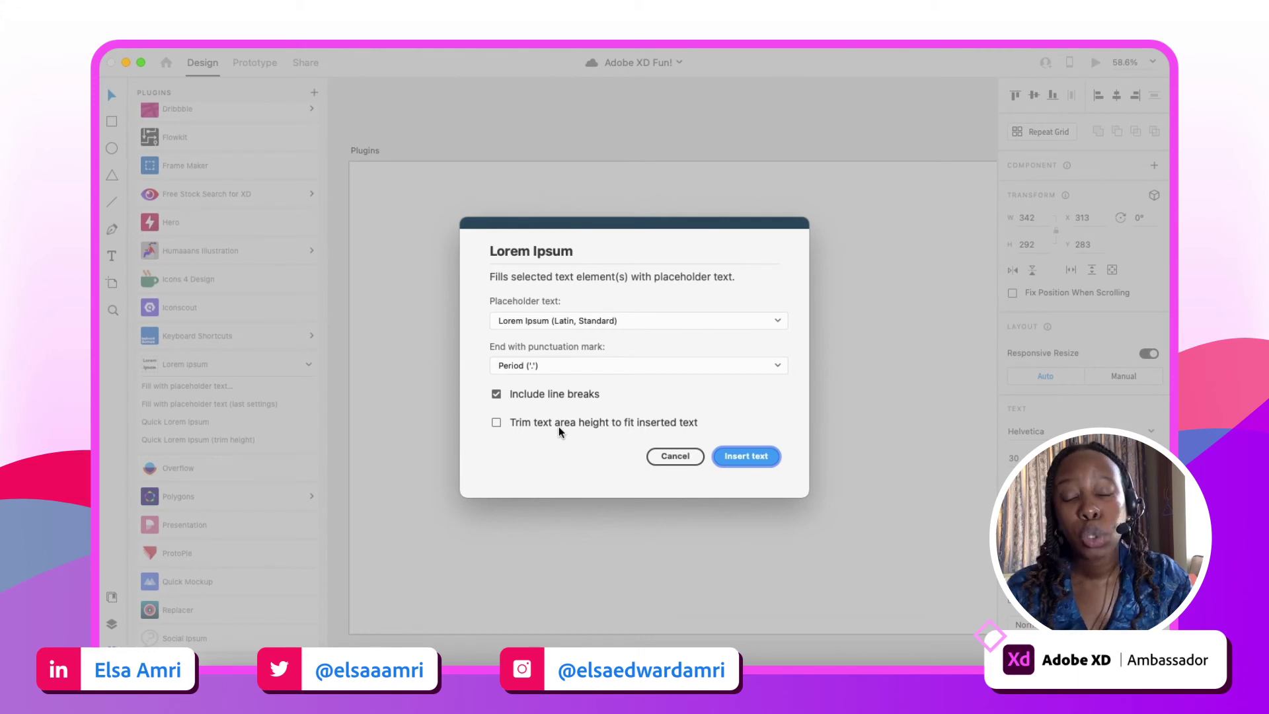
pyautogui.click(674, 456)
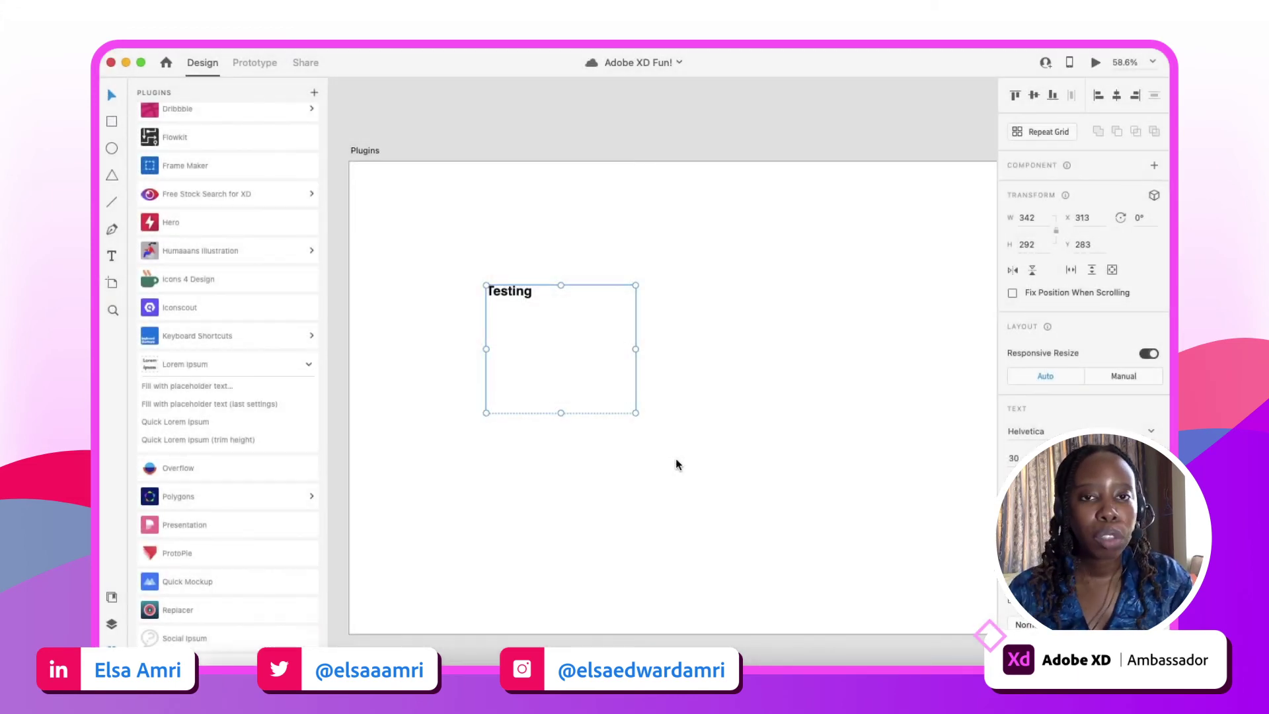
# Step: Fill the Testing box with Quick Lorem Ipsum and add a 737×673 copy to its right
pyautogui.hscroll(-2, 461, 375)
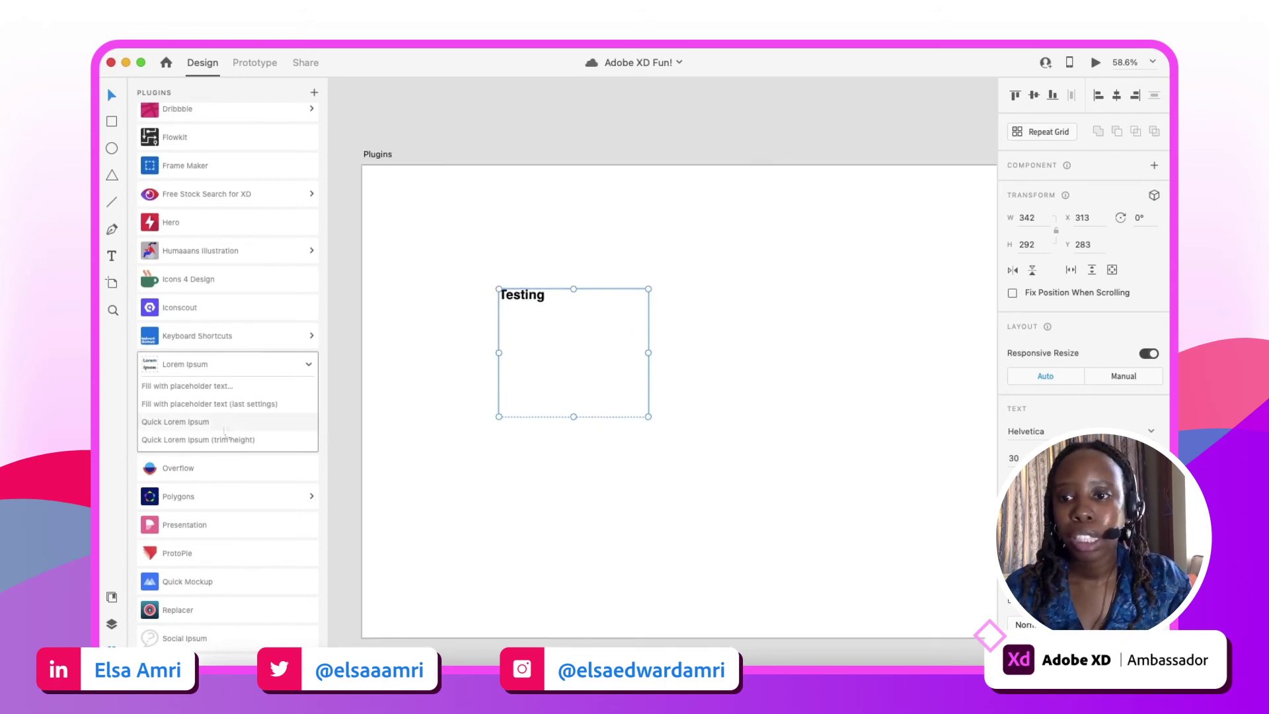
pyautogui.click(184, 423)
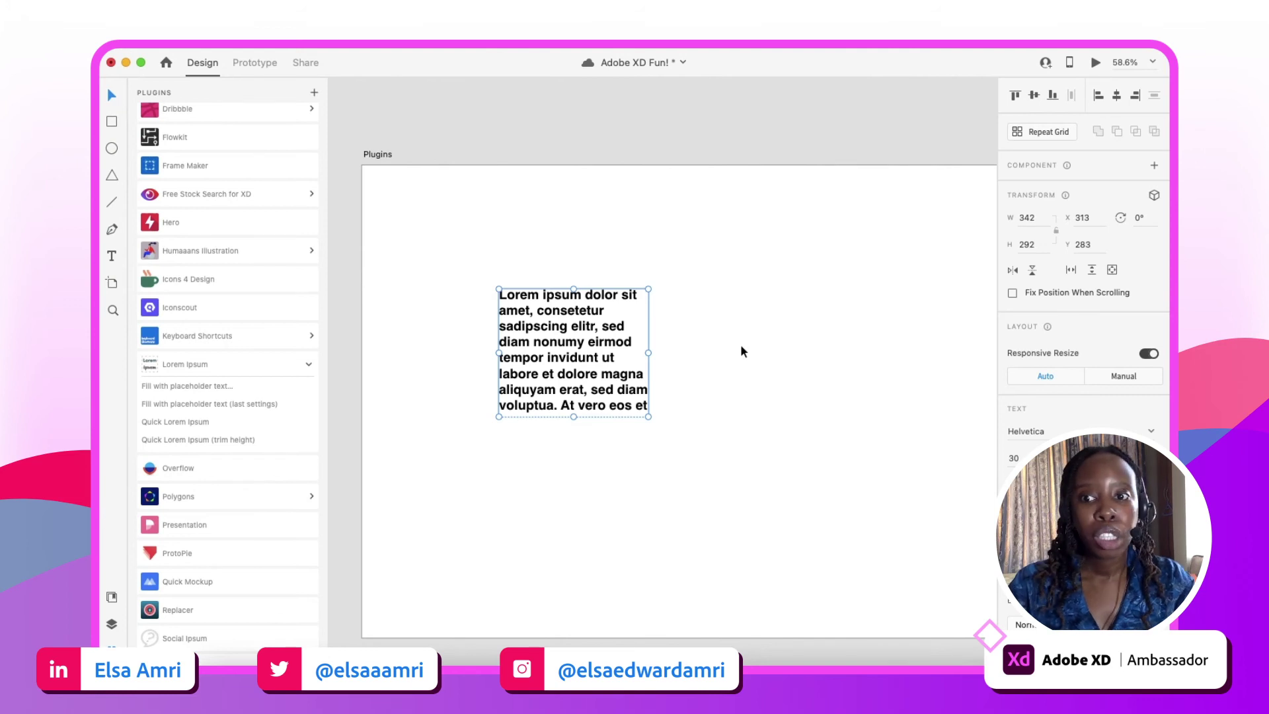
pyautogui.press('super+minus')
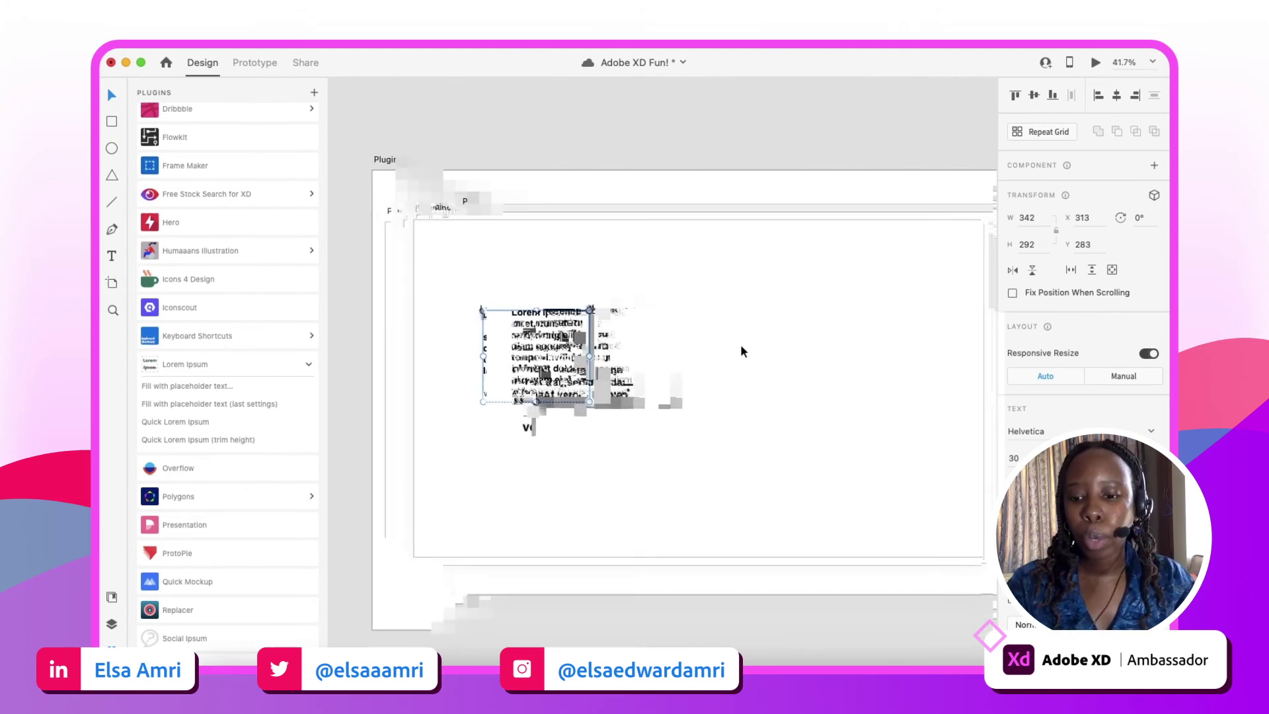
pyautogui.moveTo(532, 327); pyautogui.dragTo(624, 320)
pyautogui.moveTo(497, 351); pyautogui.dragTo(725, 338)
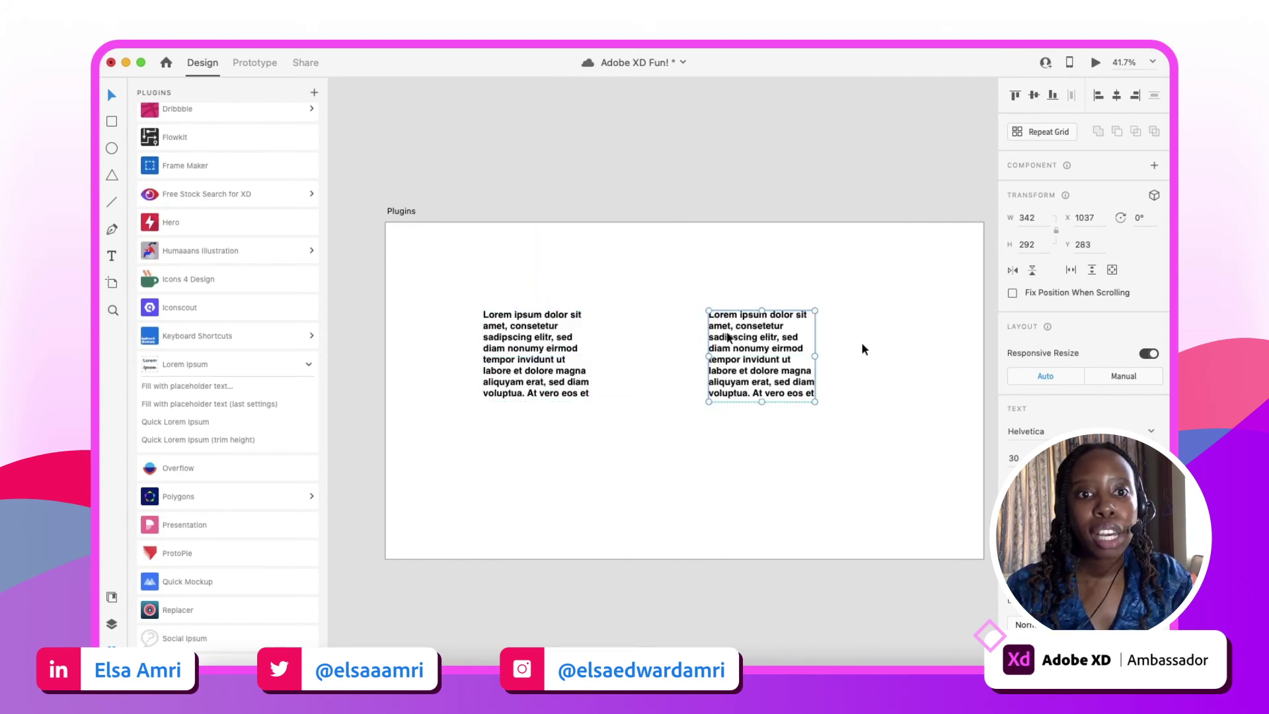
pyautogui.moveTo(815, 401); pyautogui.dragTo(937, 520)
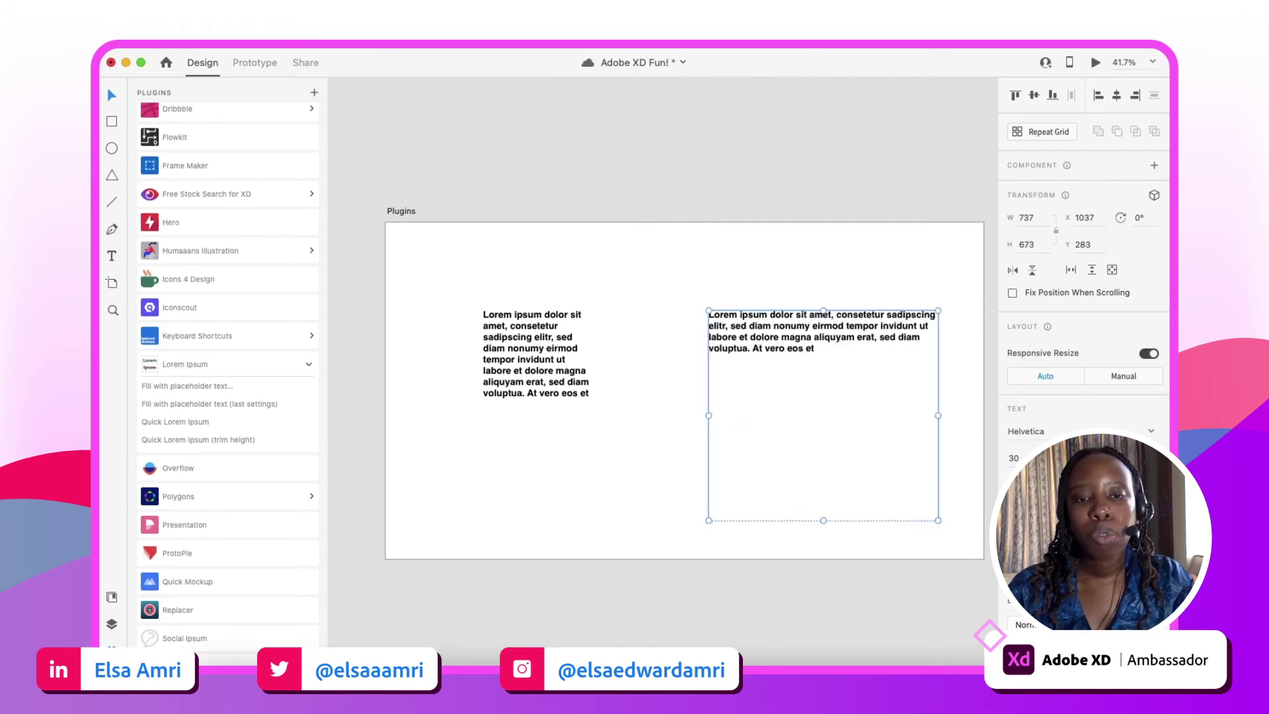
pyautogui.moveTo(759, 342); pyautogui.dragTo(755, 315)
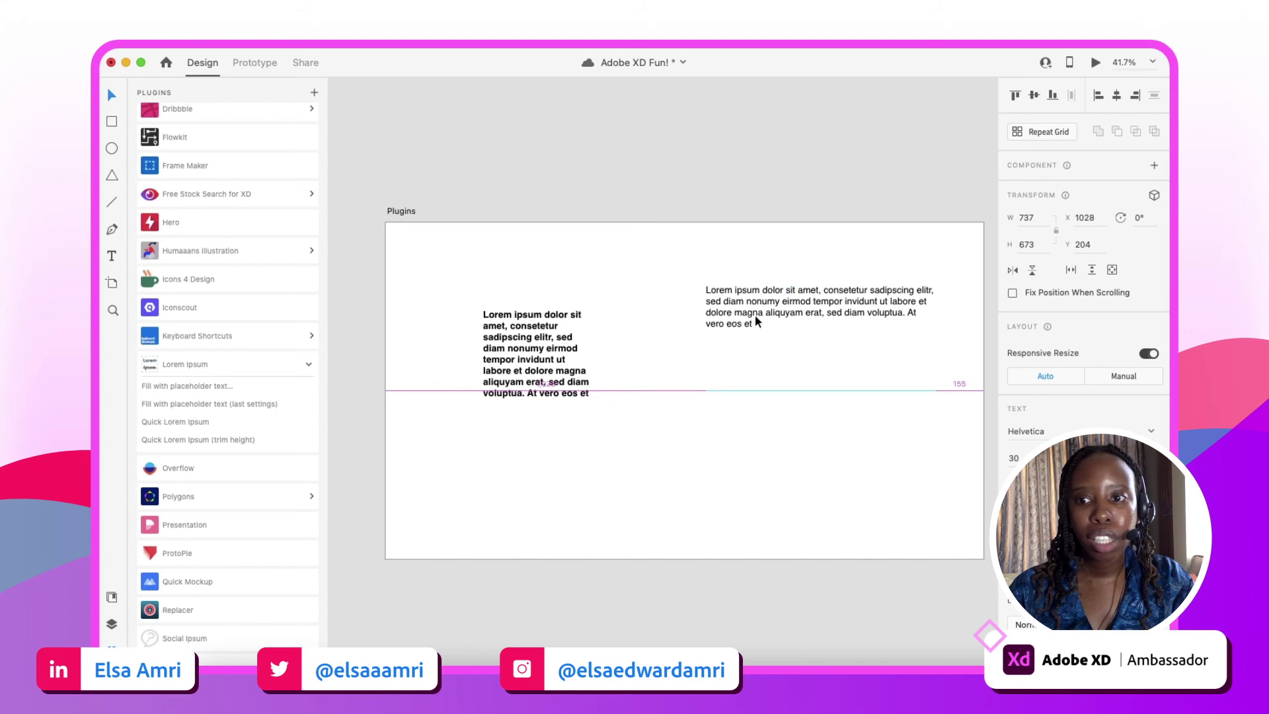
# Step: Refill the large box with Lorem ipsum paragraphs via Insert text, then marquee-select both boxes
pyautogui.click(202, 421)
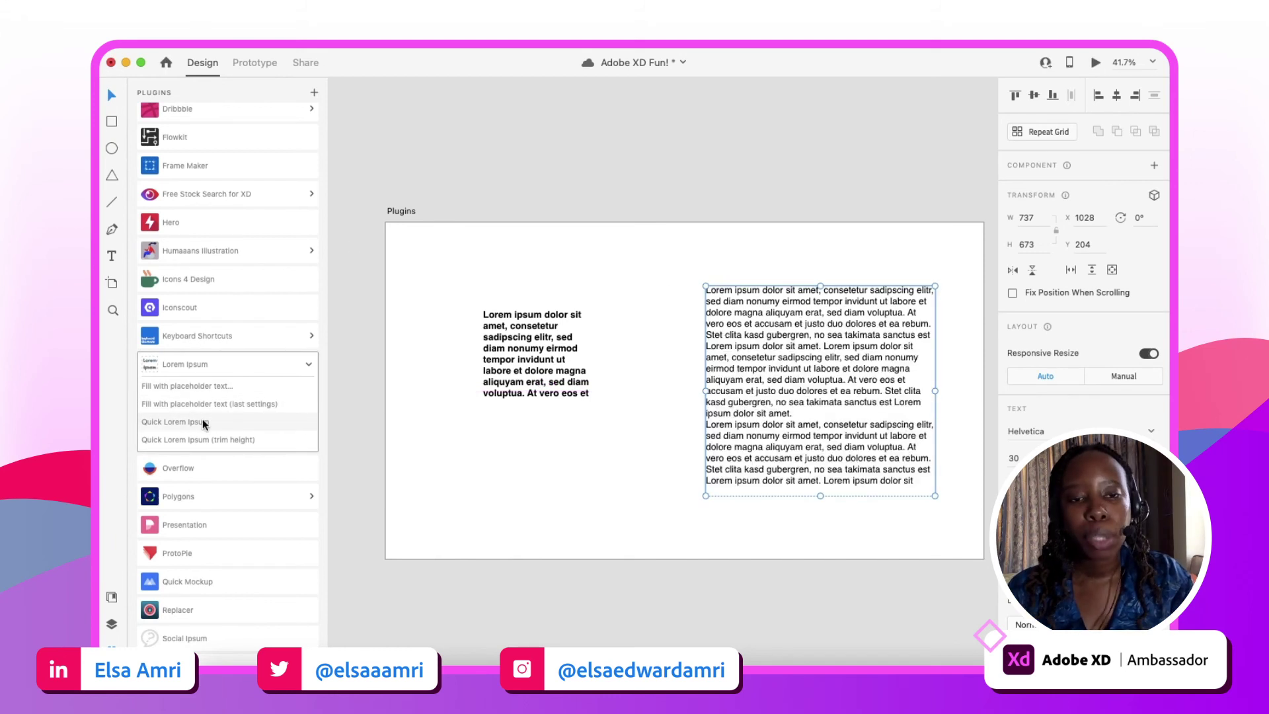
pyautogui.click(185, 385)
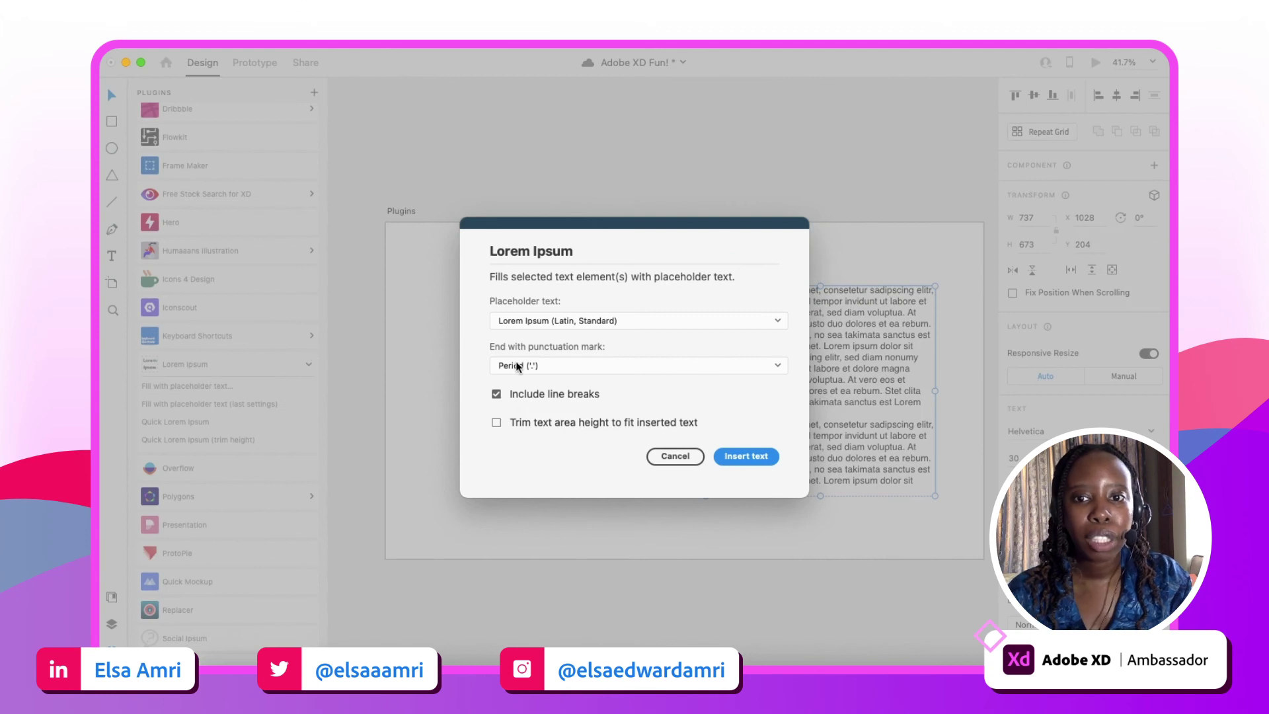
pyautogui.click(743, 457)
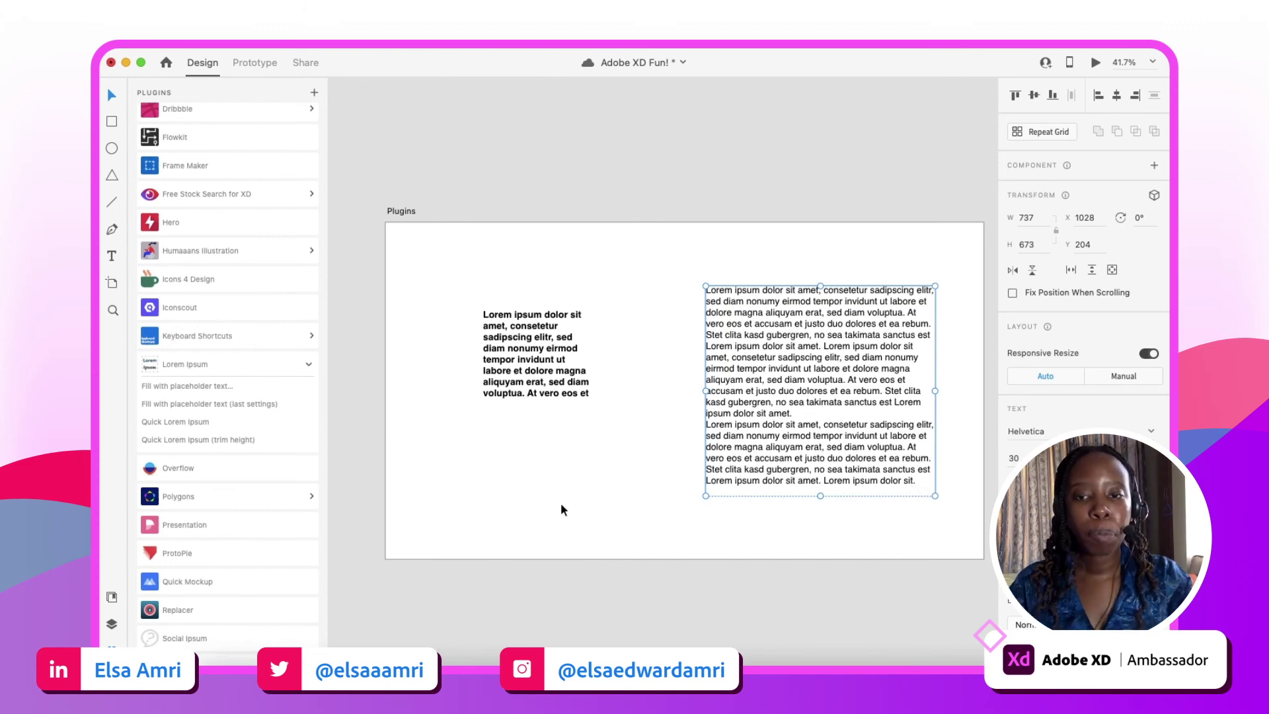
pyautogui.click(473, 287)
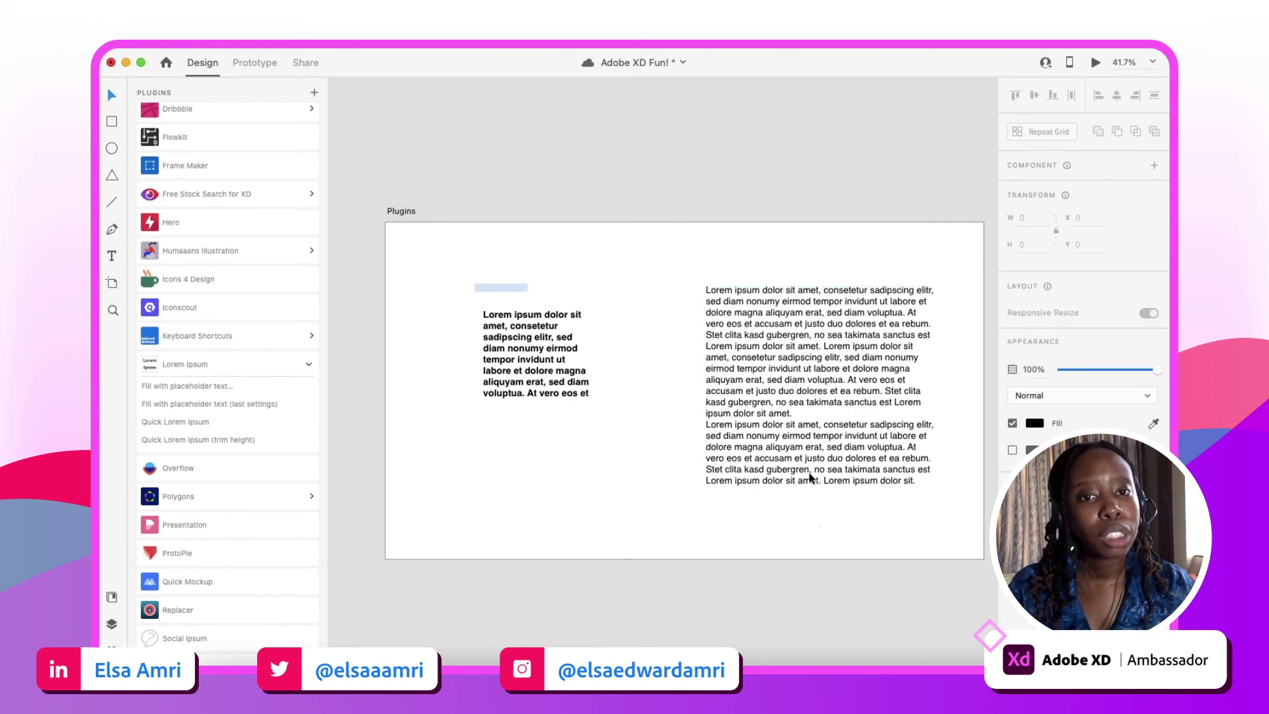
pyautogui.moveTo(473, 288); pyautogui.dragTo(810, 475)
# Step: Delete both text boxes and bring up the User Profile plugin panel
pyautogui.press('Delete')
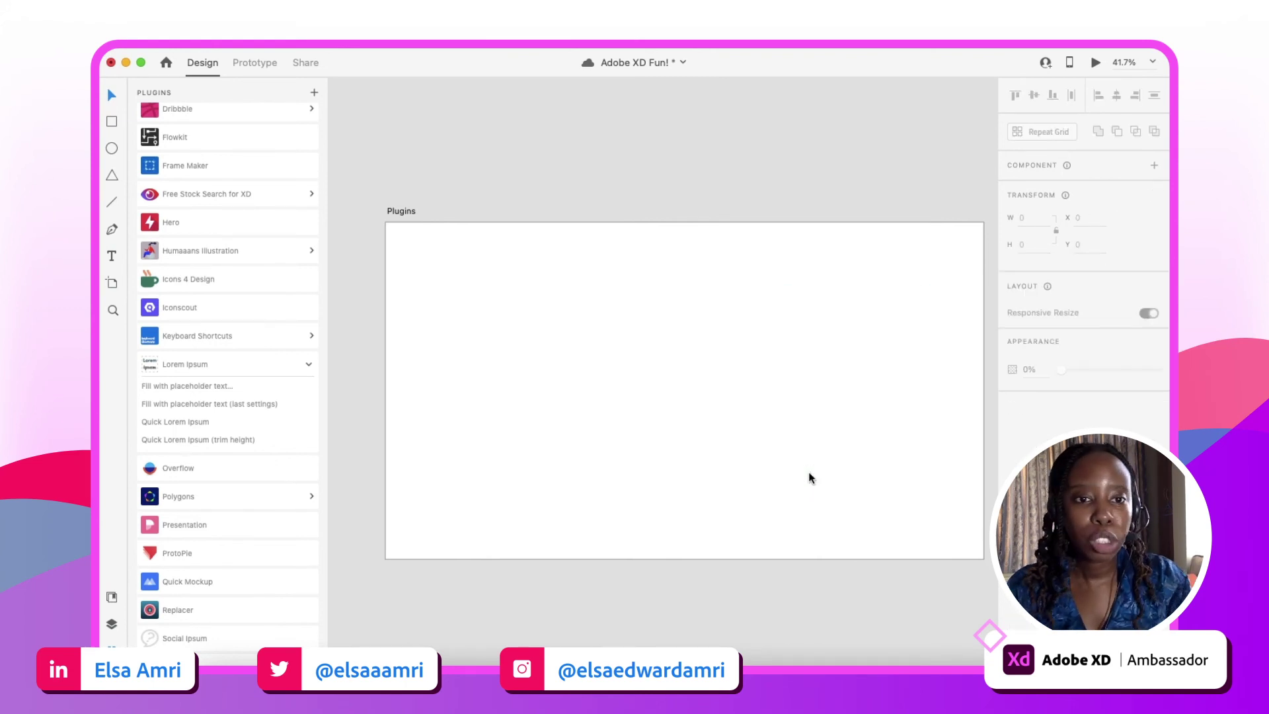
pyautogui.hscroll(2, 810, 476)
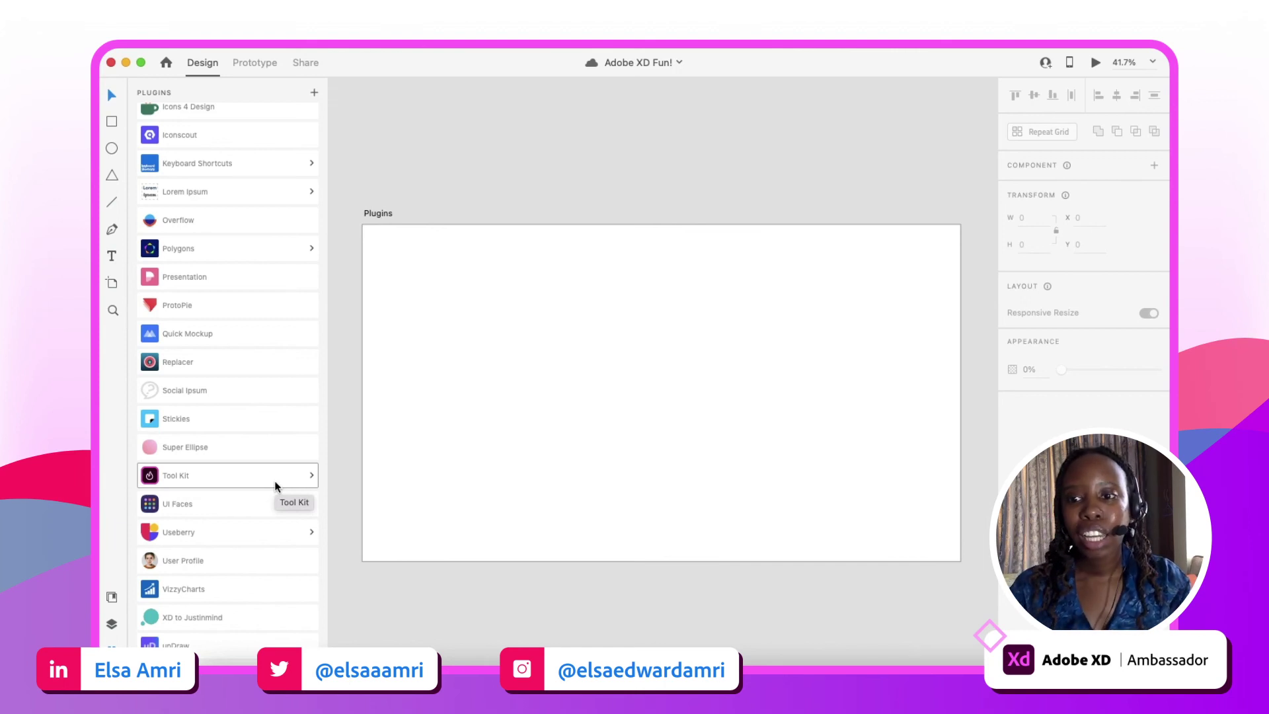
pyautogui.click(215, 558)
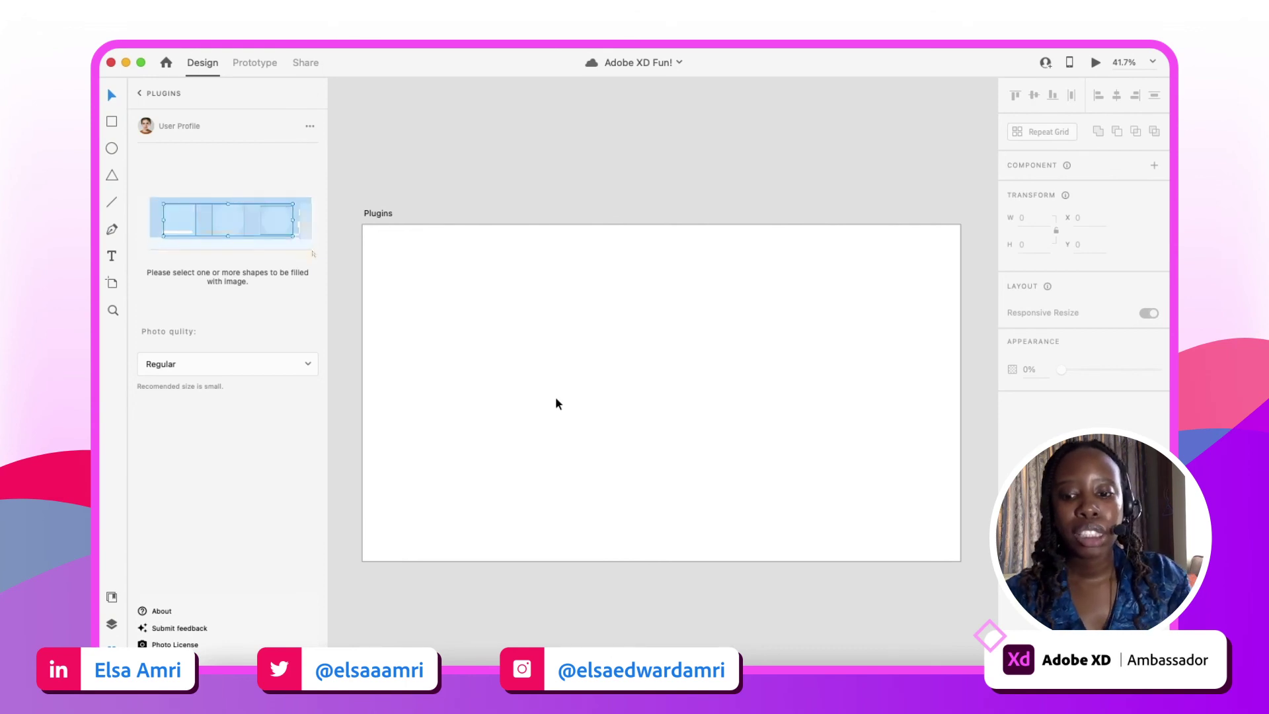
# Step: Draw a circle, move it across the Plugins artboard, and select all three repeat-grid circles
pyautogui.press('e')
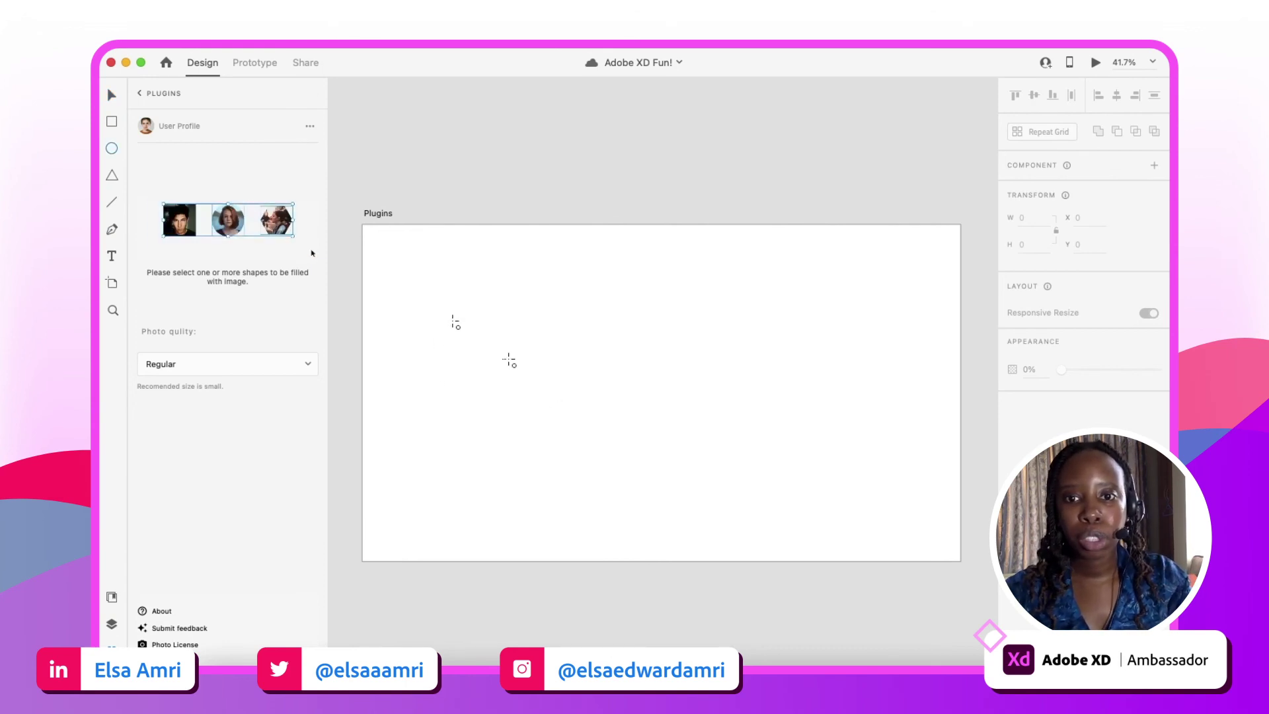
pyautogui.moveTo(454, 318); pyautogui.dragTo(549, 399)
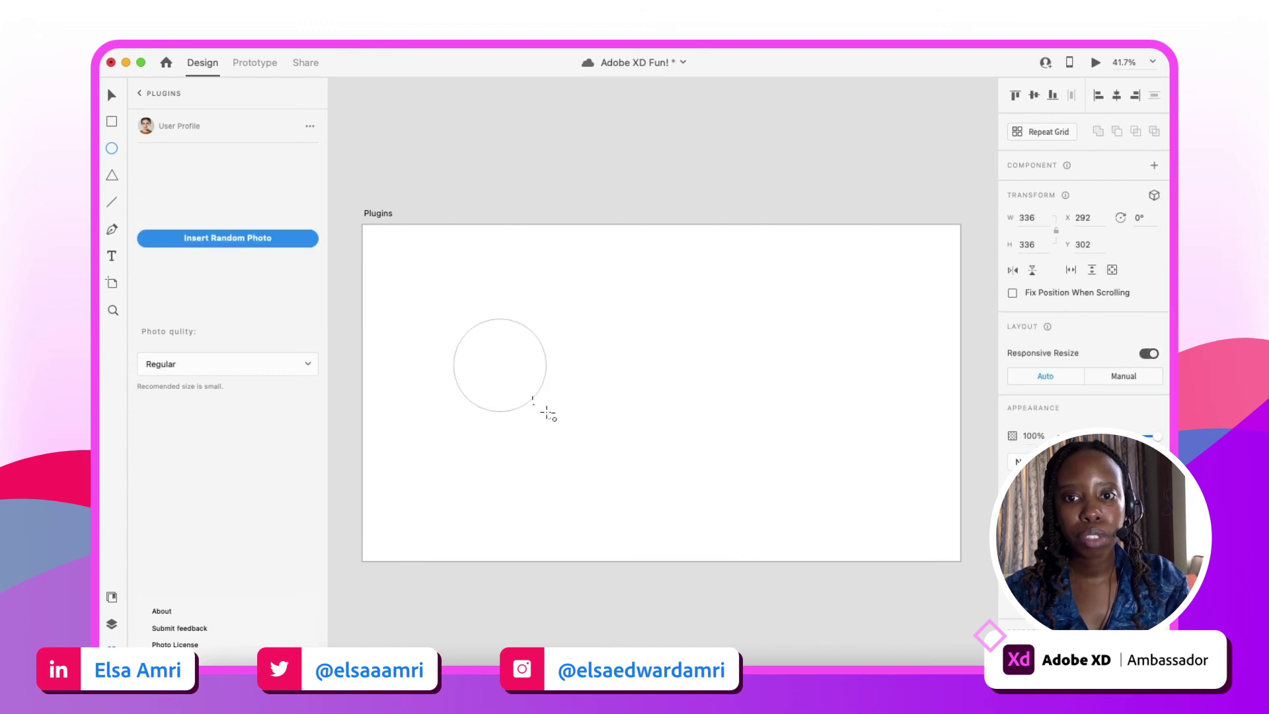
pyautogui.press('v')
pyautogui.moveTo(487, 367)
pyautogui.mouseDown()
pyautogui.moveTo(507, 354)
pyautogui.moveTo(665, 347)
pyautogui.moveTo(659, 357)
pyautogui.moveTo(816, 363)
pyautogui.moveTo(803, 362)
pyautogui.mouseUp()
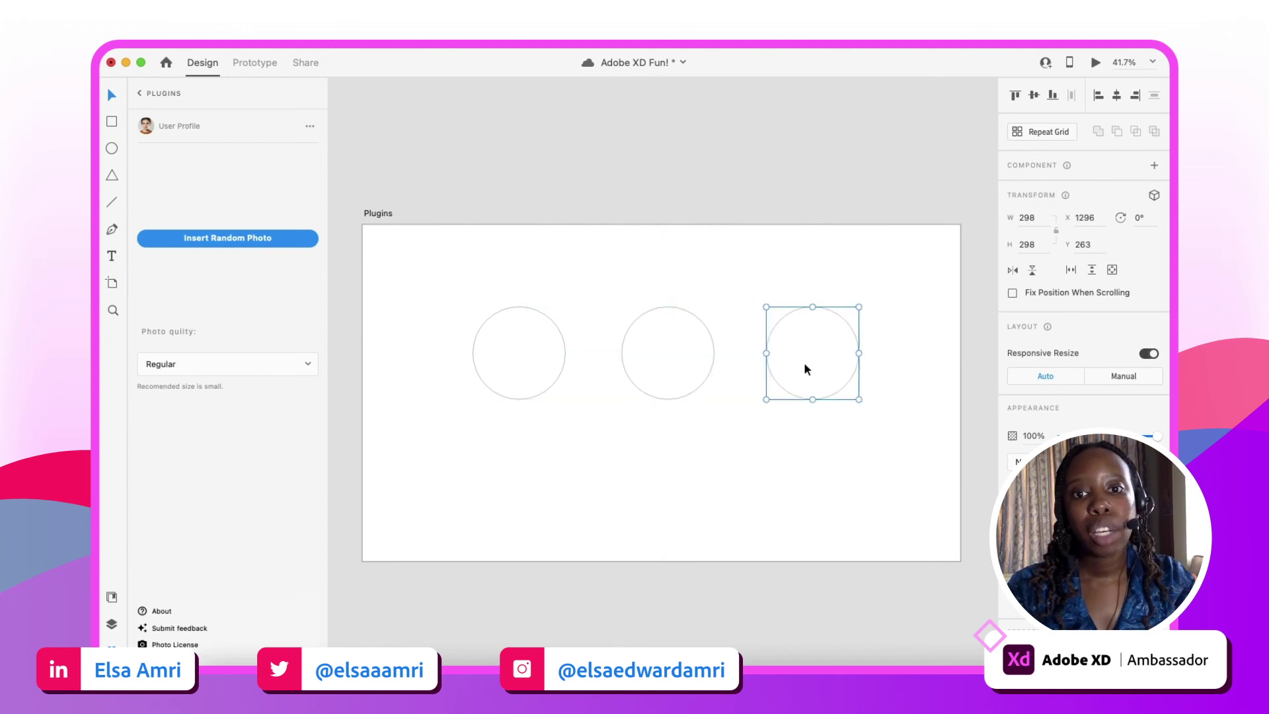
pyautogui.keyDown('shift'); pyautogui.click(643, 356); pyautogui.keyUp('shift')
pyautogui.keyDown('shift'); pyautogui.click(517, 368); pyautogui.keyUp('shift')
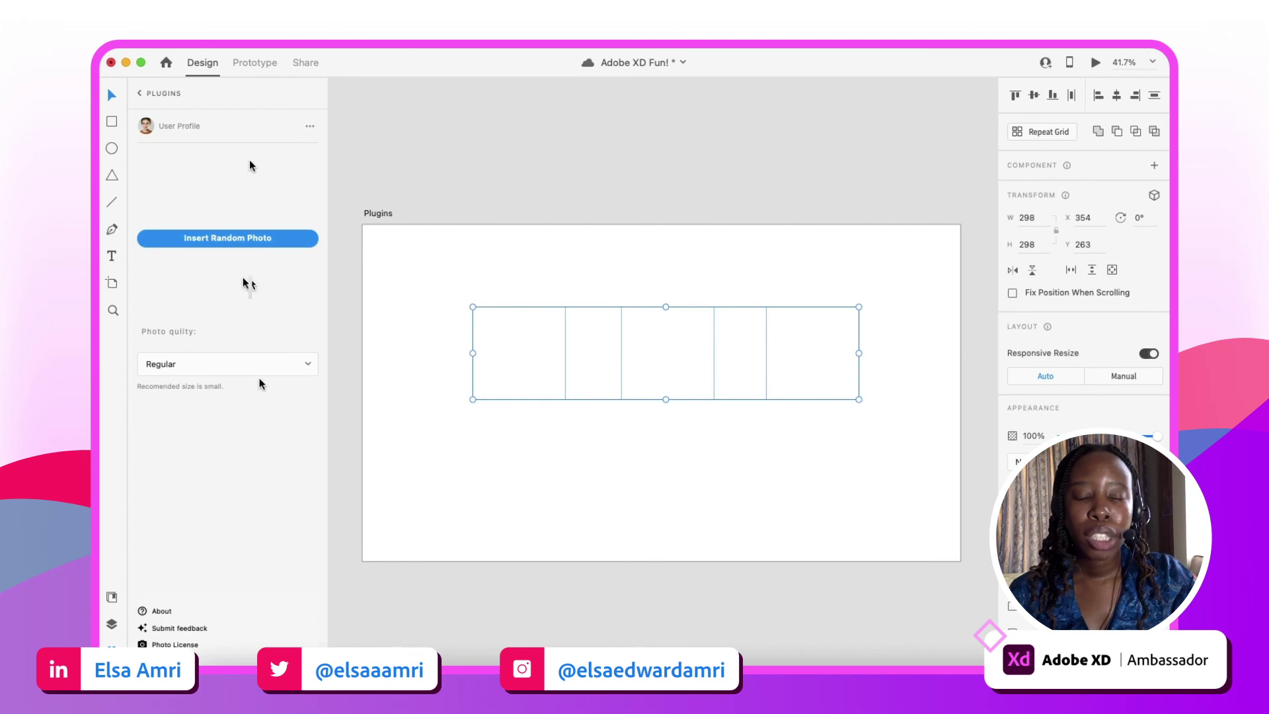
# Step: Keep Regular photo quality and insert random portrait photos into the three circles
pyautogui.click(195, 365)
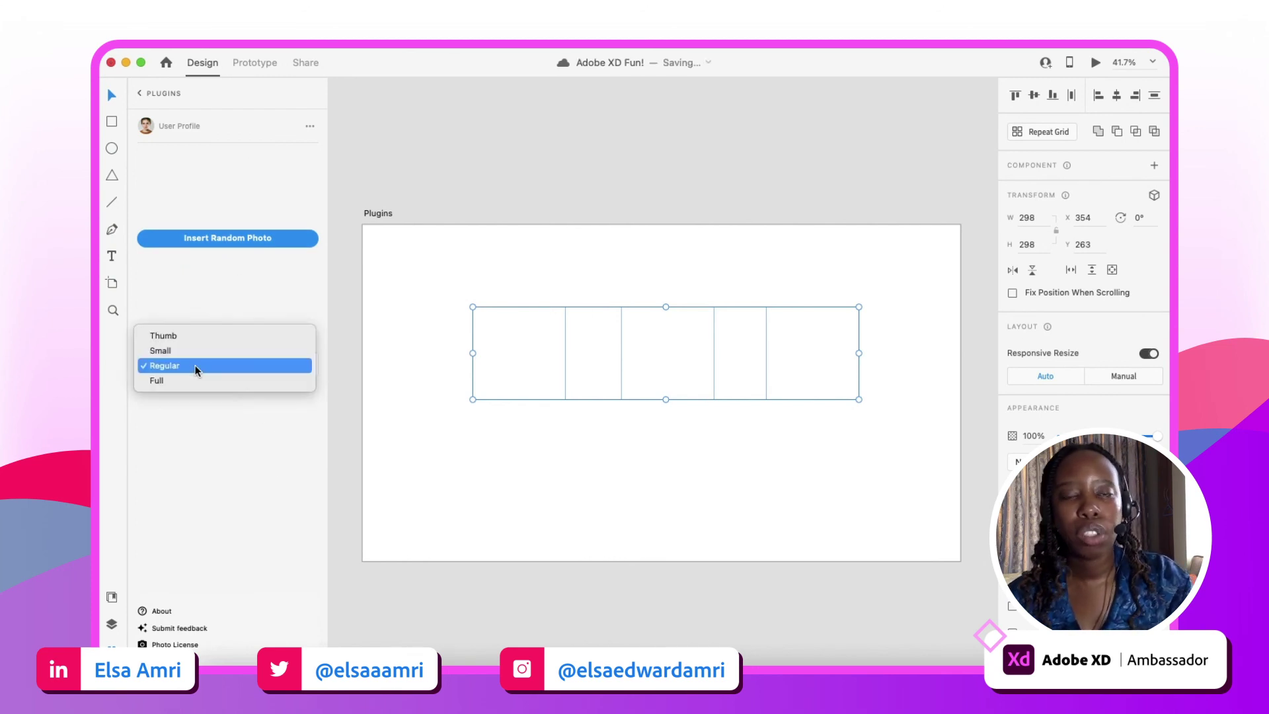
pyautogui.click(196, 415)
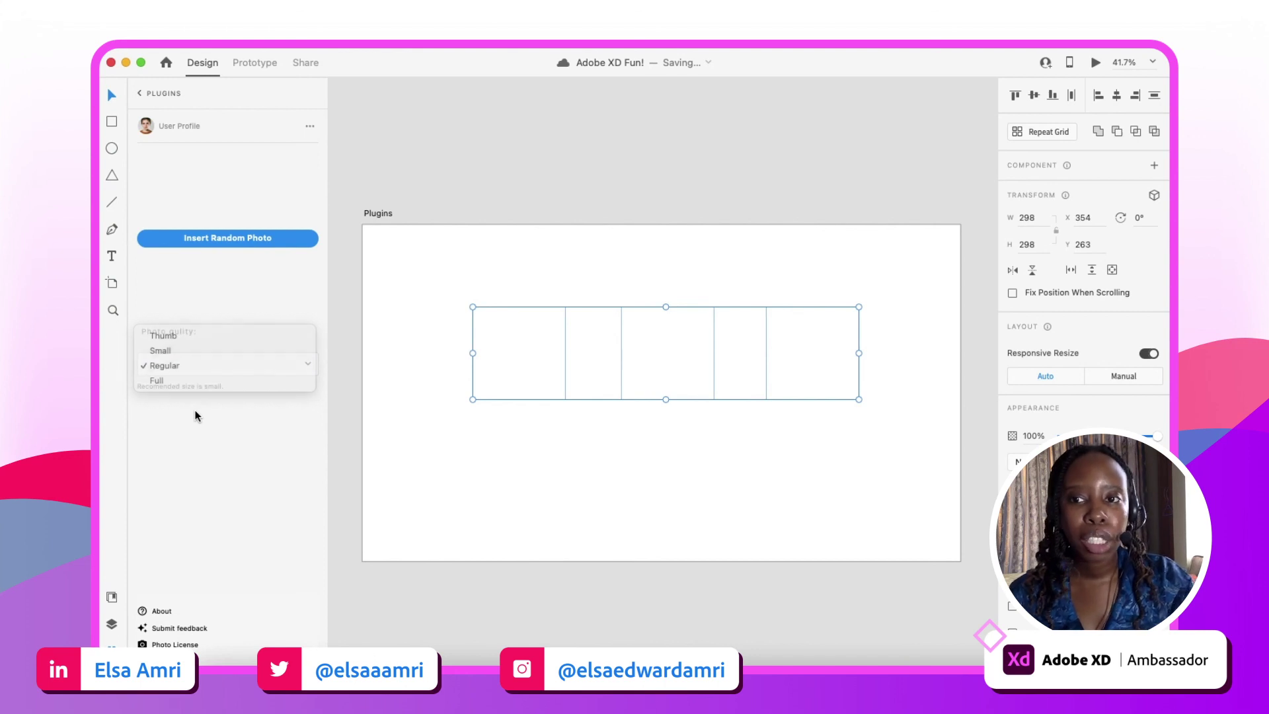
pyautogui.click(204, 234)
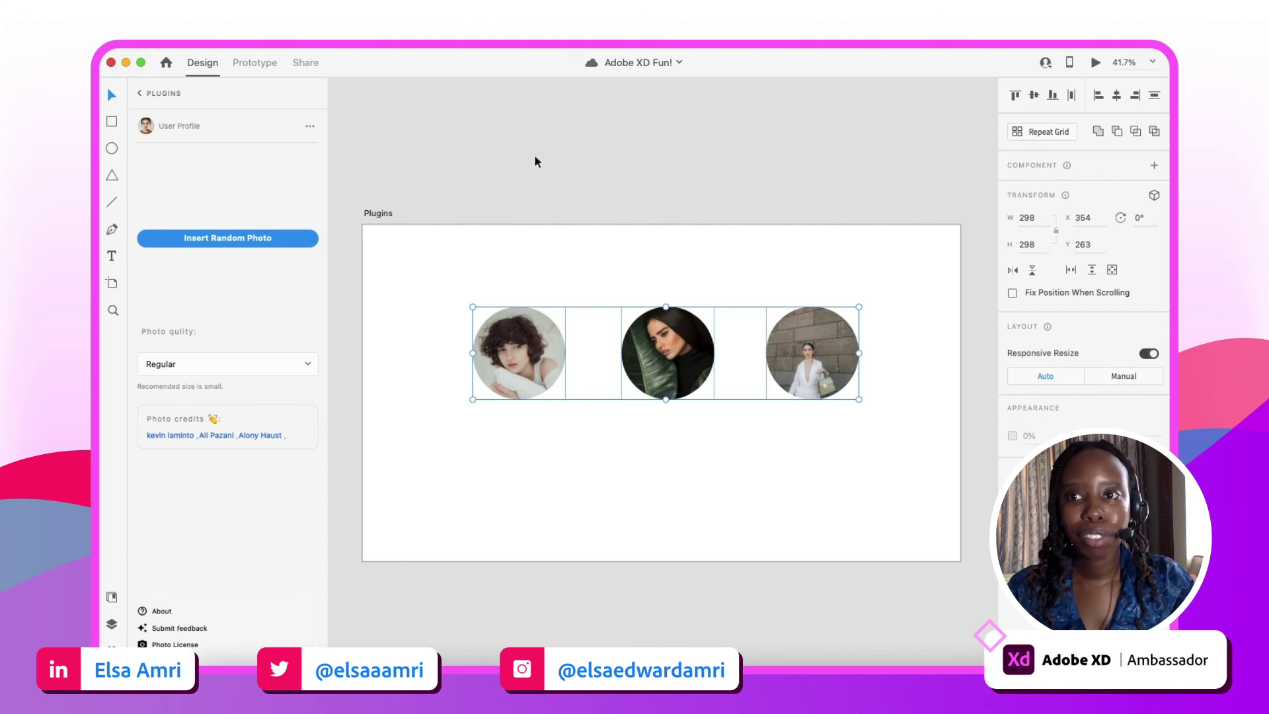
# Step: Delete the photo circle grid, return to the full plugins list, and save the document
pyautogui.press('Delete')
pyautogui.click(148, 94)
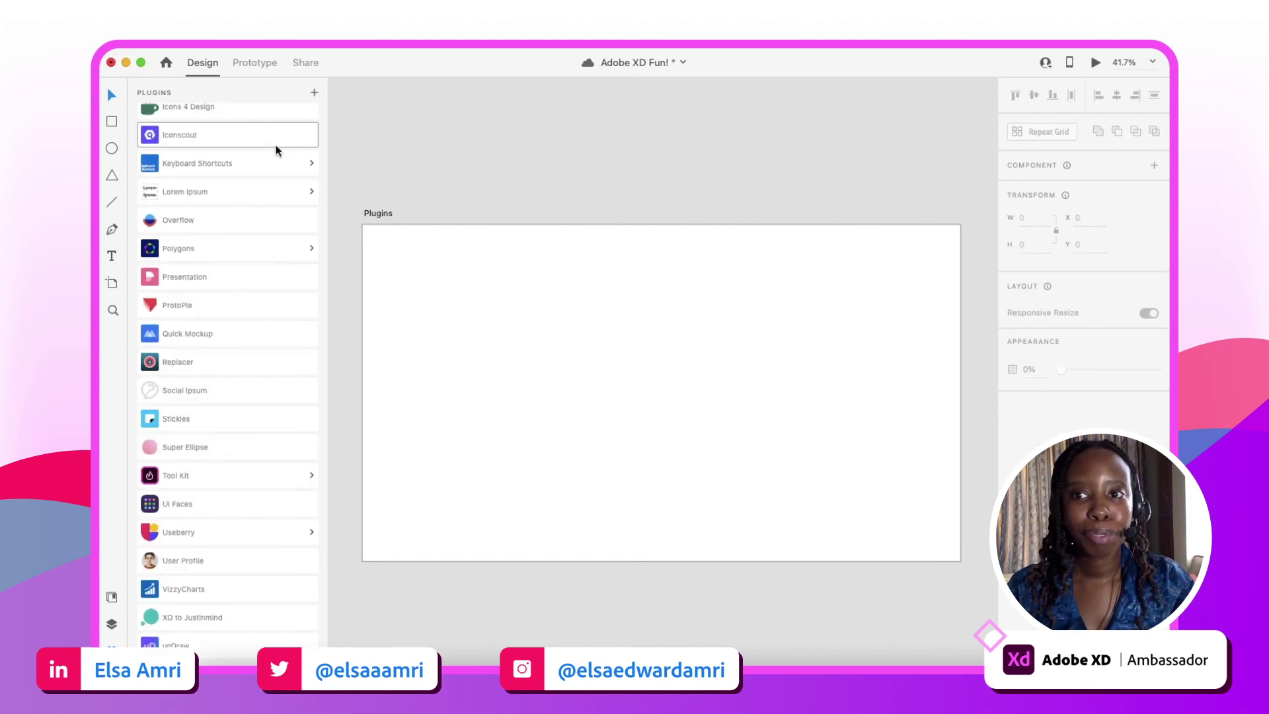
pyautogui.scroll(5, 249, 194)
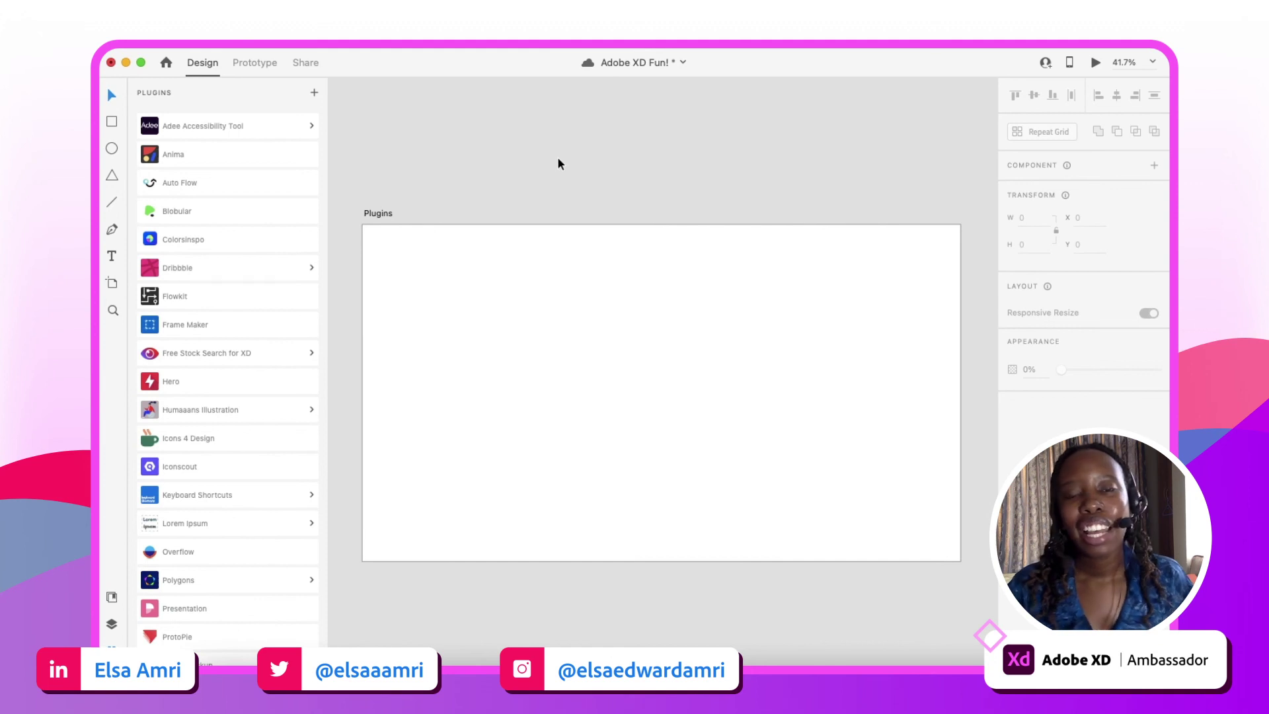
pyautogui.press('cmd+s')
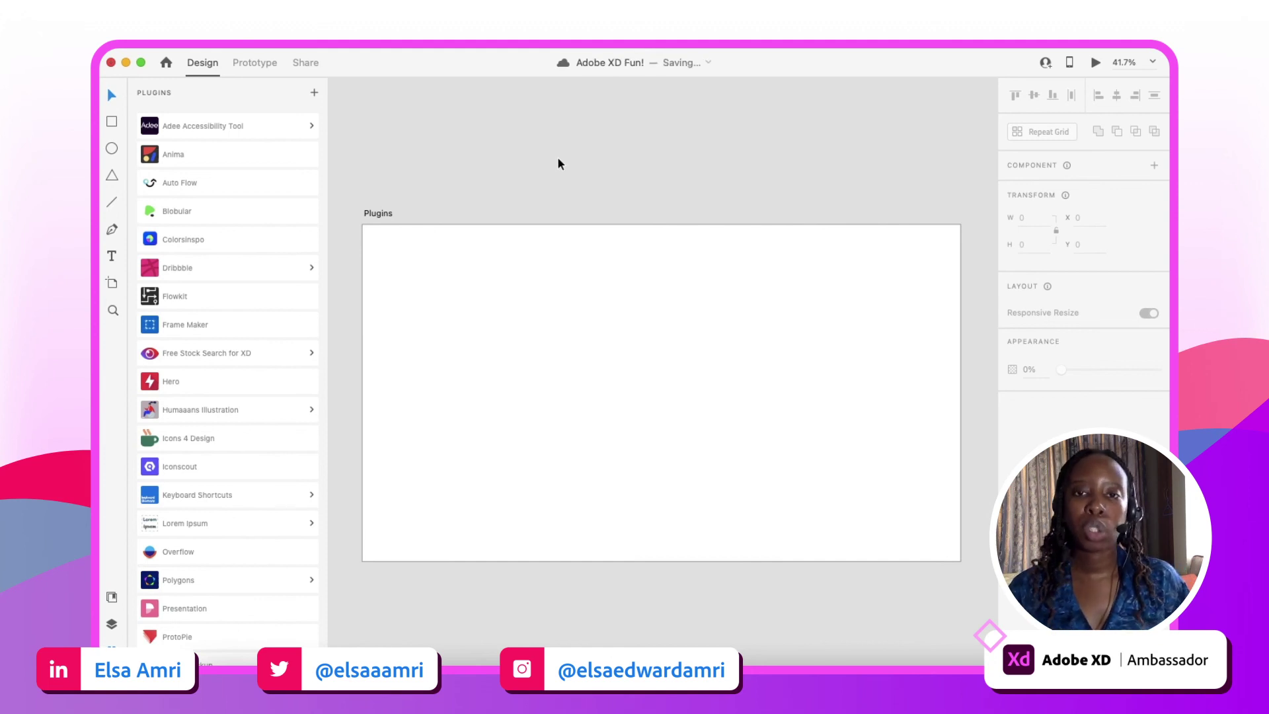